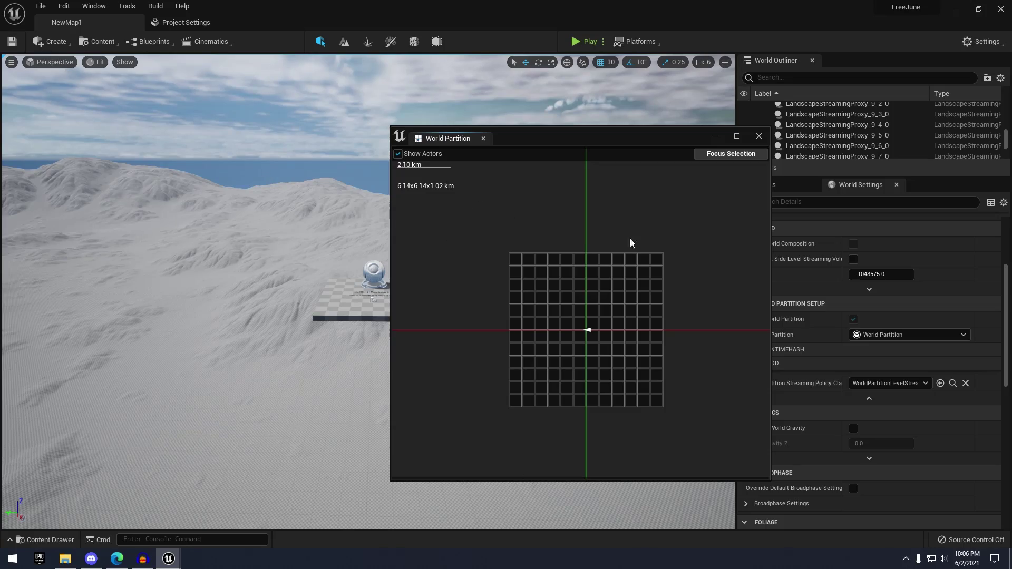
Dock the World Partition window alongside the World Settings panel.
drag(438, 140, 805, 186)
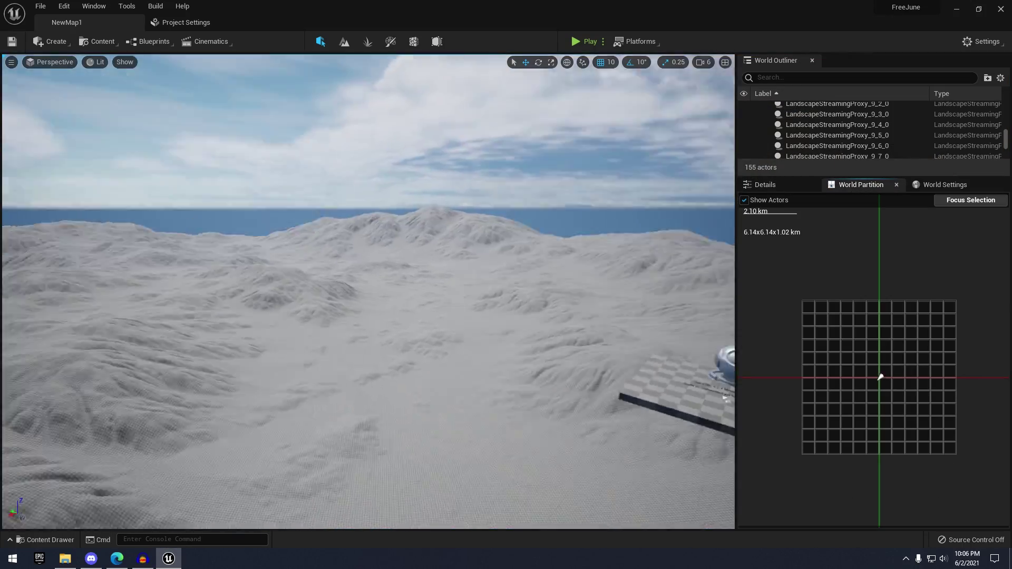
right_drag(668, 221, 563, 220)
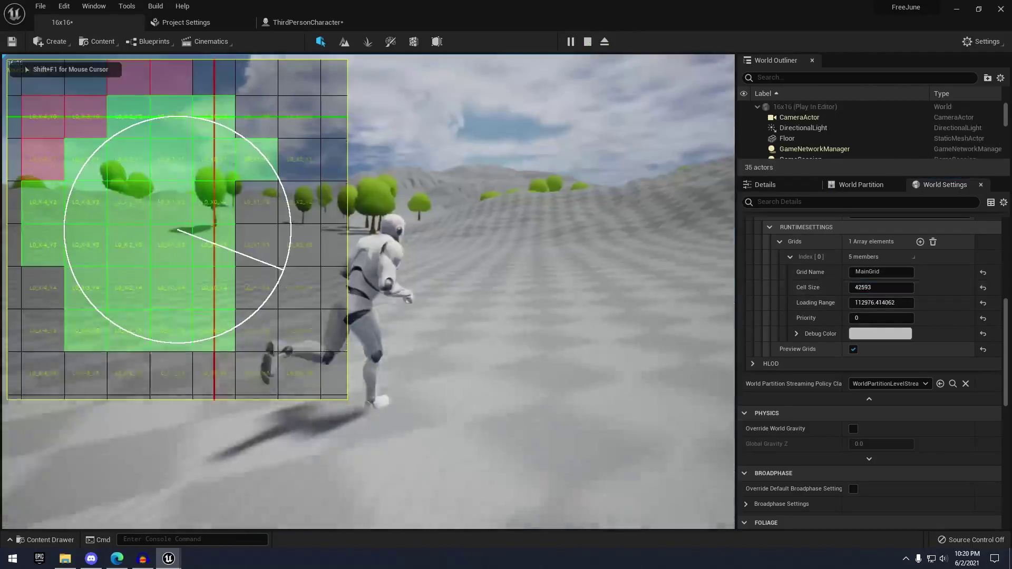
Run the character through the 16x16 level to observe the streaming grid cells around it.
key(w)
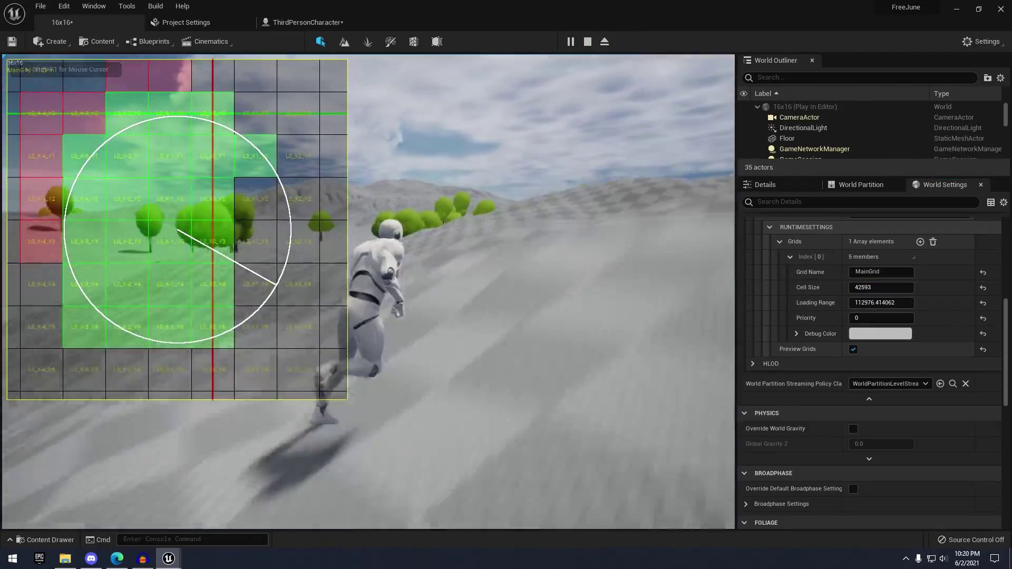
key(shift+F1)
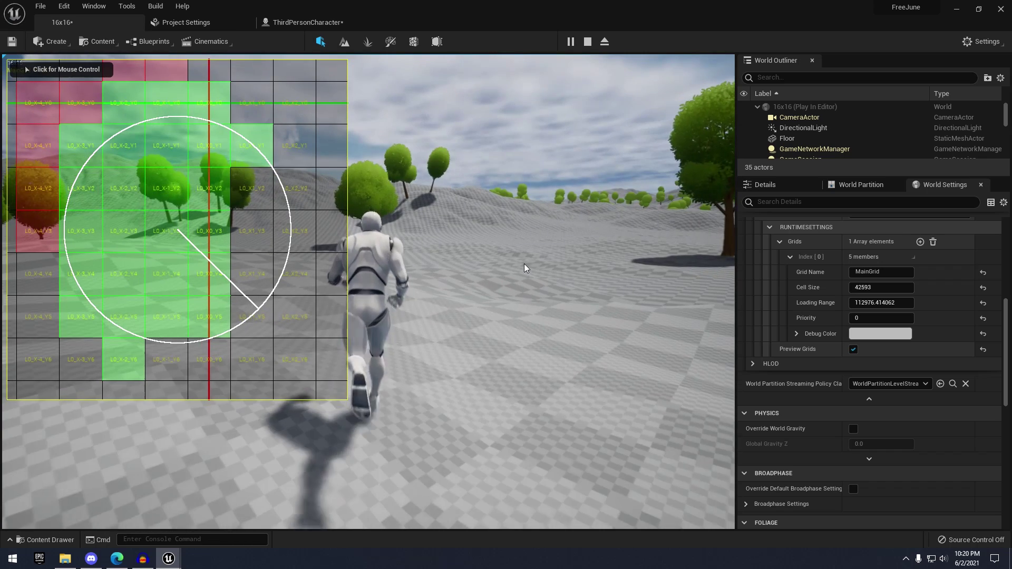
click(524, 263)
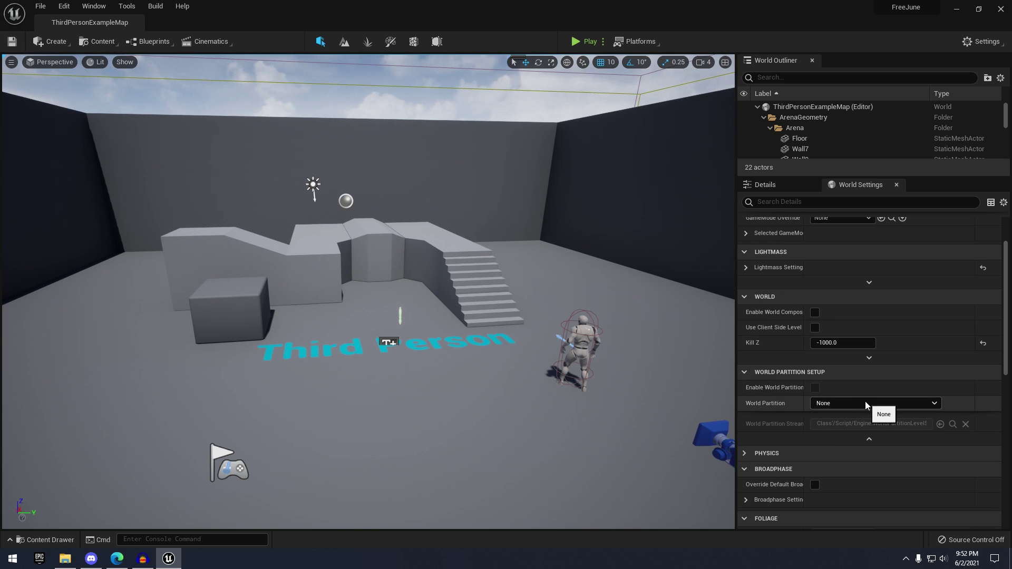
Search the project settings for "world par" to review the World Partition options, and return to ThirdPersonExampleMap.
click(64, 6)
click(94, 164)
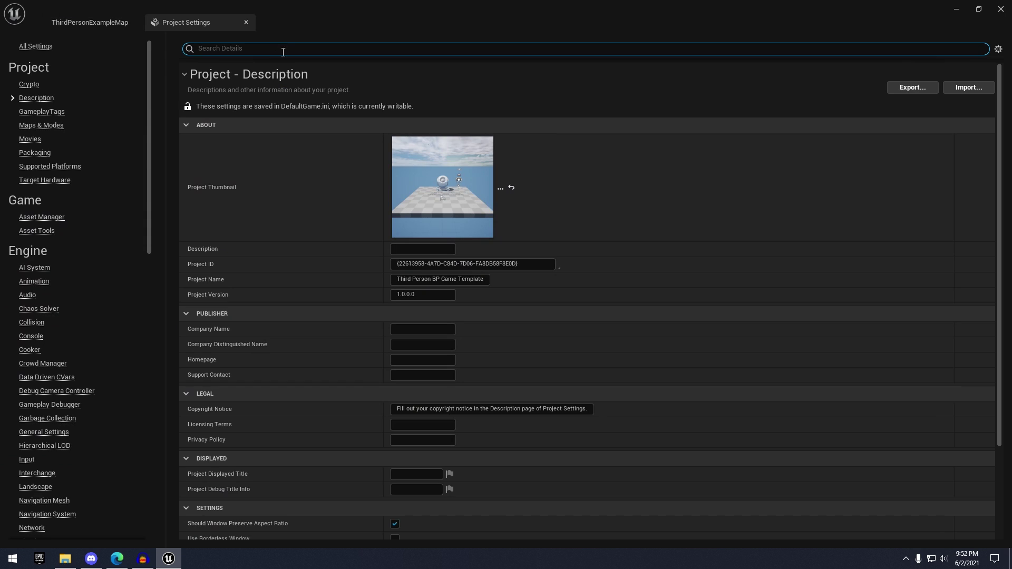
text(world par)
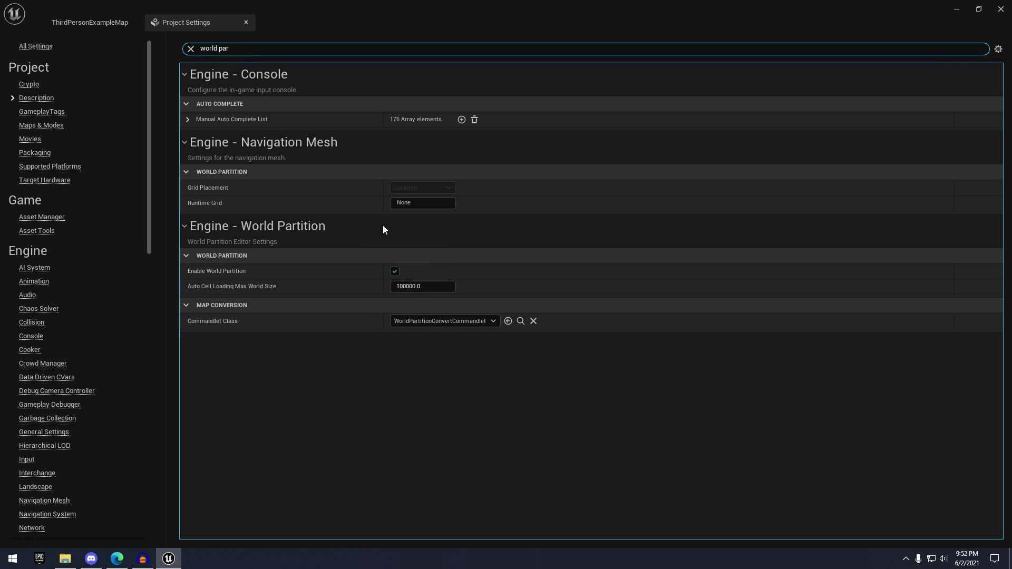
click(87, 21)
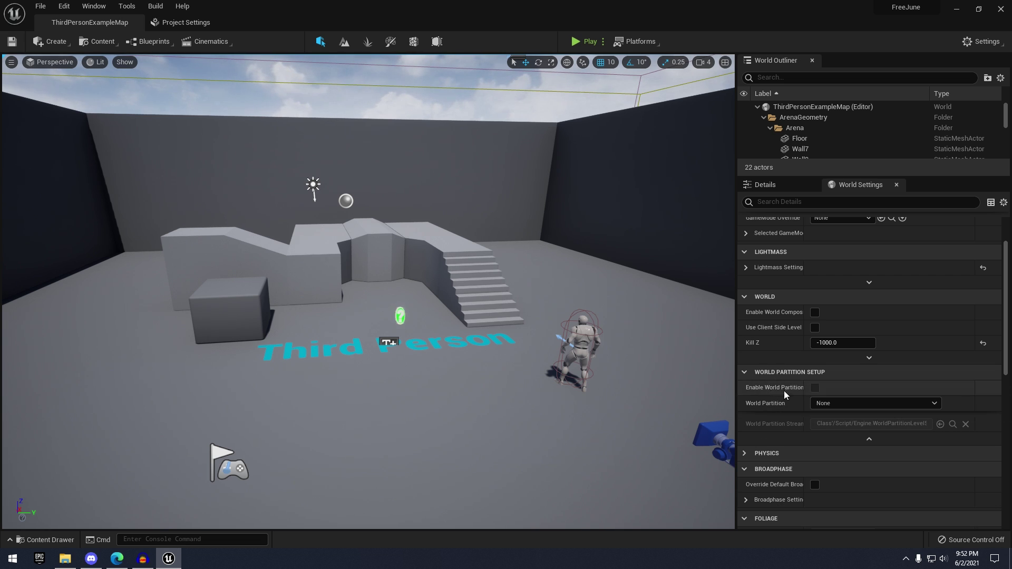
Check which World Partition choices ThirdPersonExampleMap offers and compare them with the project-wide Enable World Partition setting.
right_drag(456, 234, 456, 222)
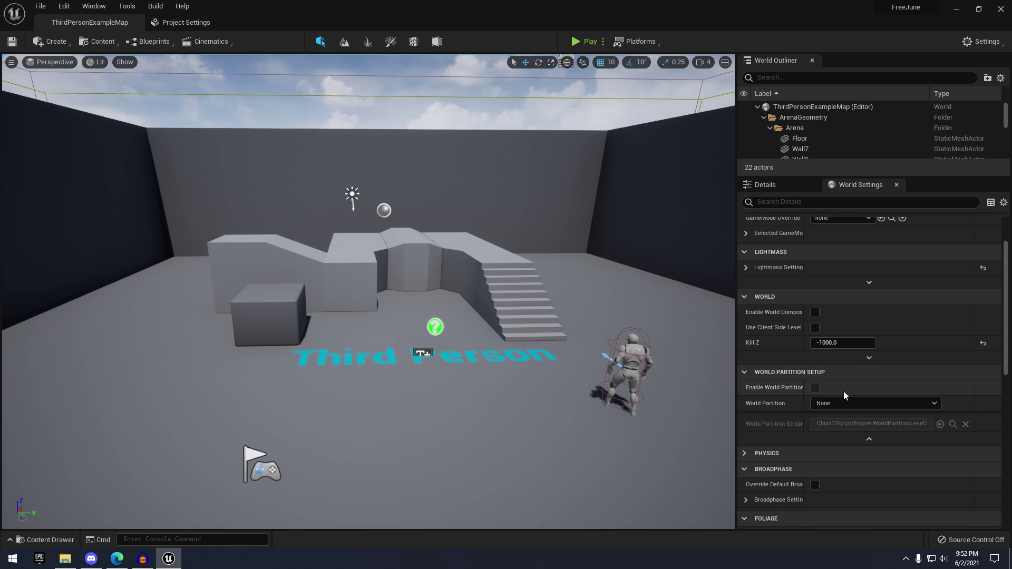
click(843, 403)
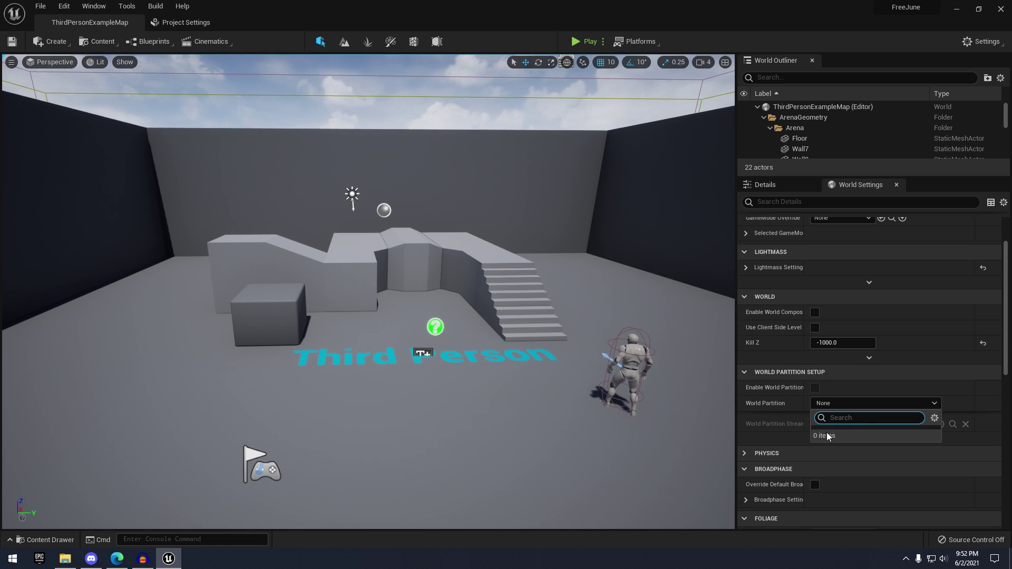
click(933, 422)
click(823, 420)
click(777, 407)
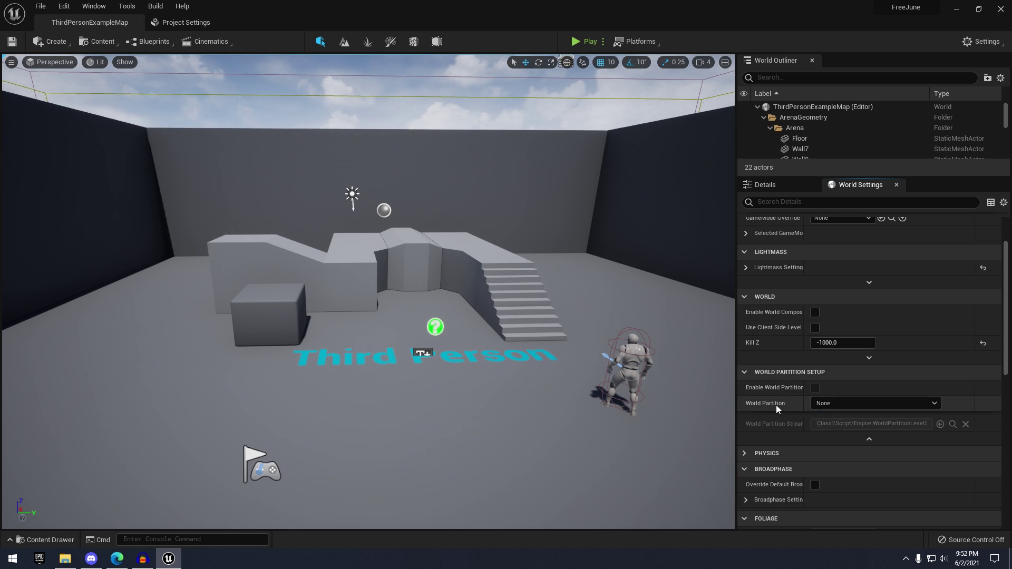
click(181, 23)
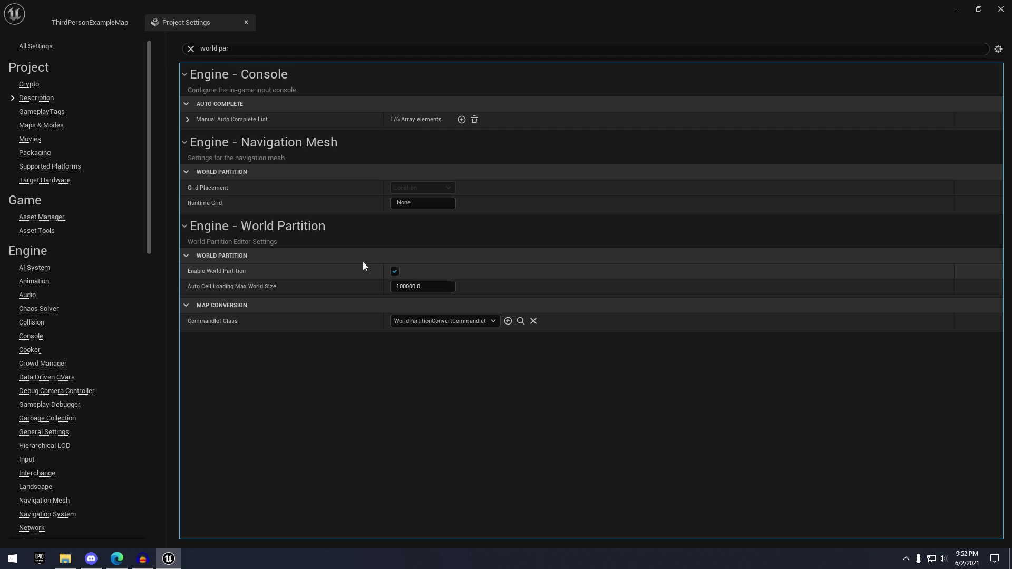
click(93, 22)
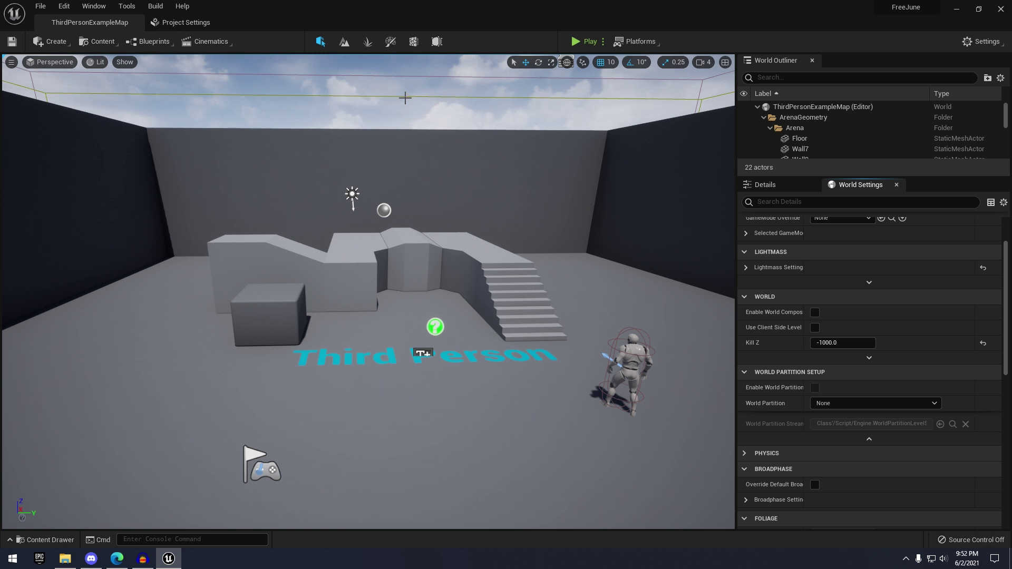
Create a new level from a template with World Partition enabled and save it as NewMap in the Content folder.
click(44, 8)
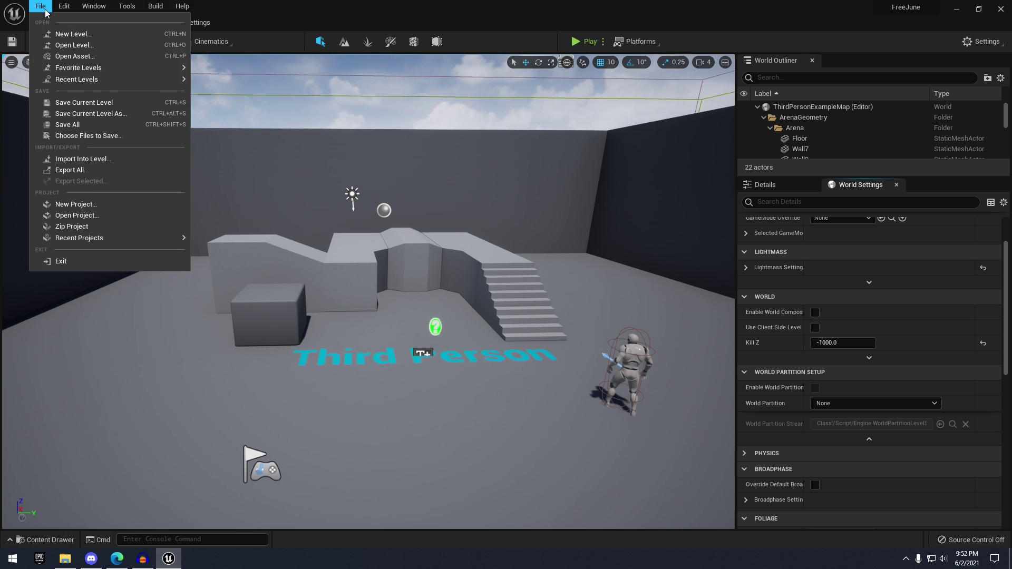
click(59, 34)
click(516, 241)
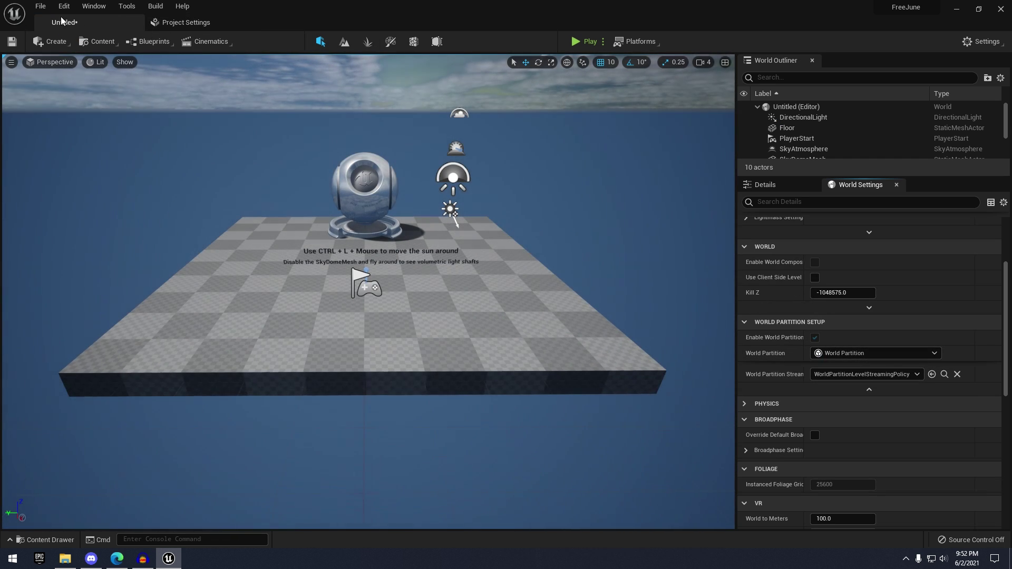
click(41, 6)
click(89, 103)
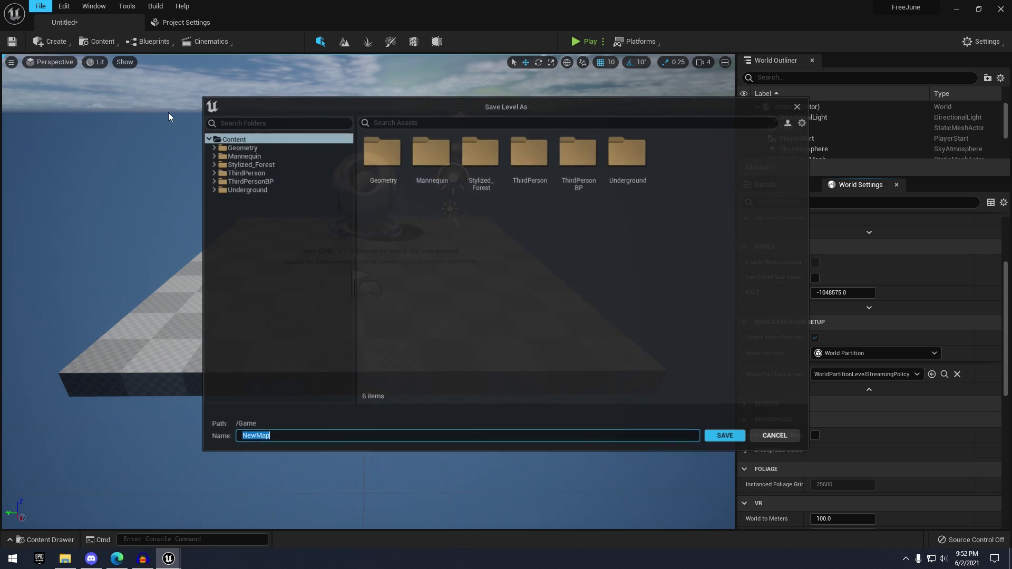
click(713, 436)
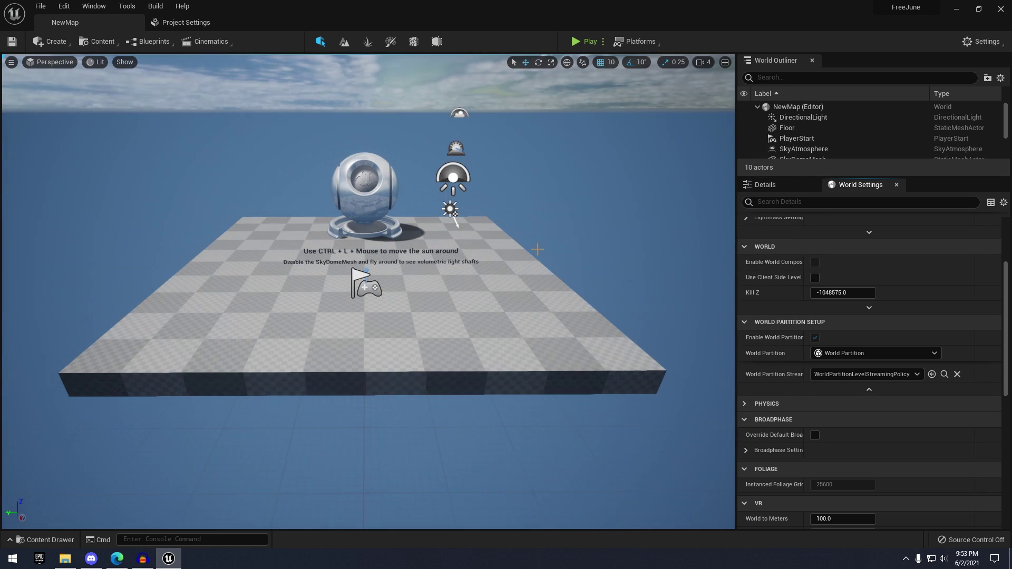
Check the saved NewMap asset in the project's Content folder and select the floor in the level.
click(45, 540)
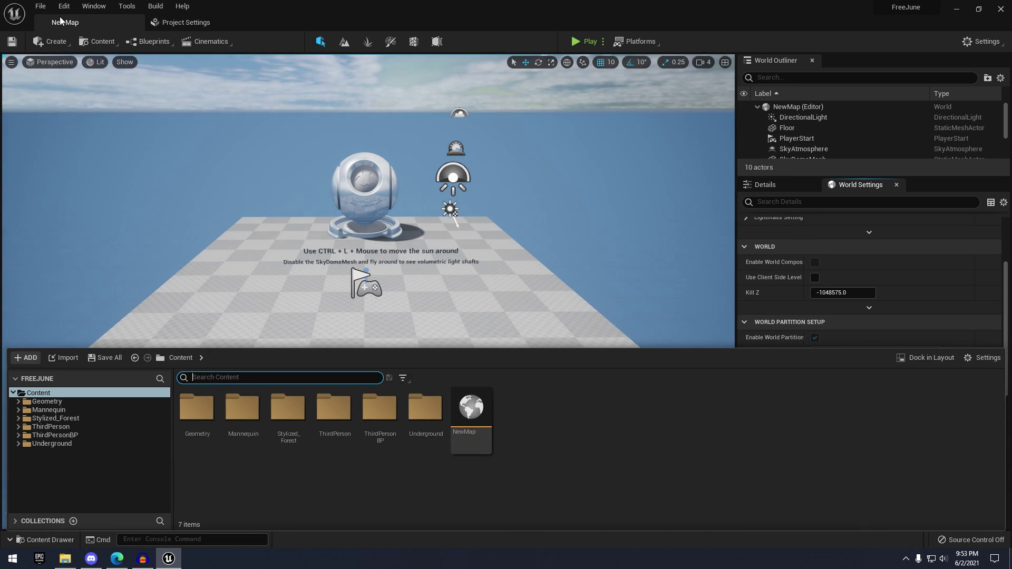
click(40, 7)
click(216, 160)
click(501, 286)
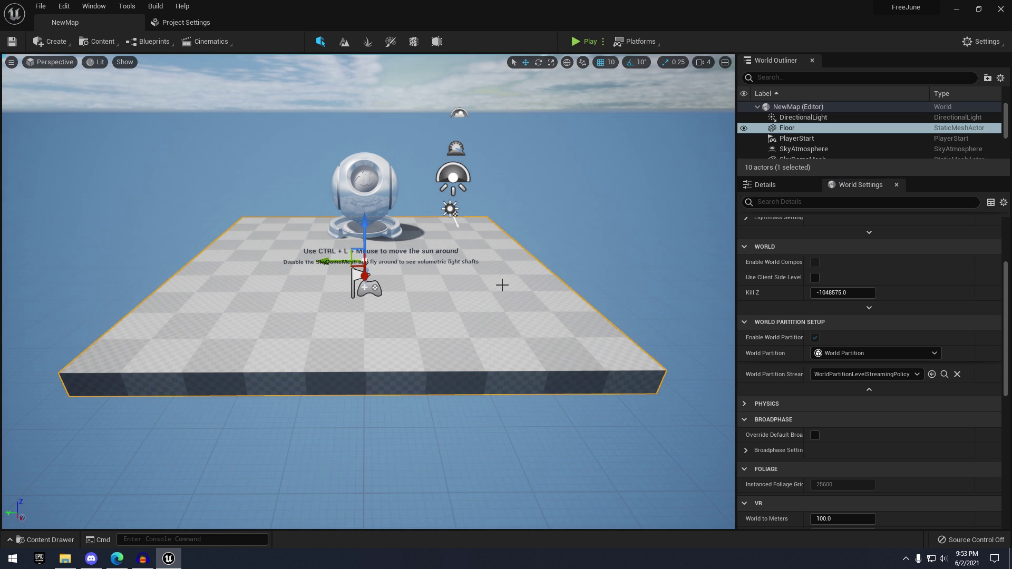
right_drag(463, 223, 469, 215)
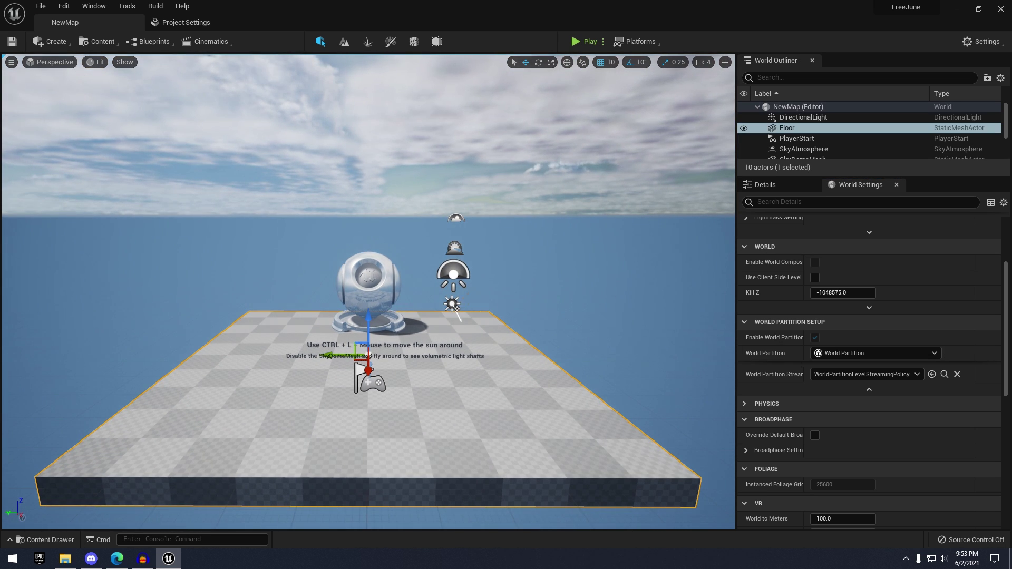
right_drag(465, 297, 409, 286)
key(s)
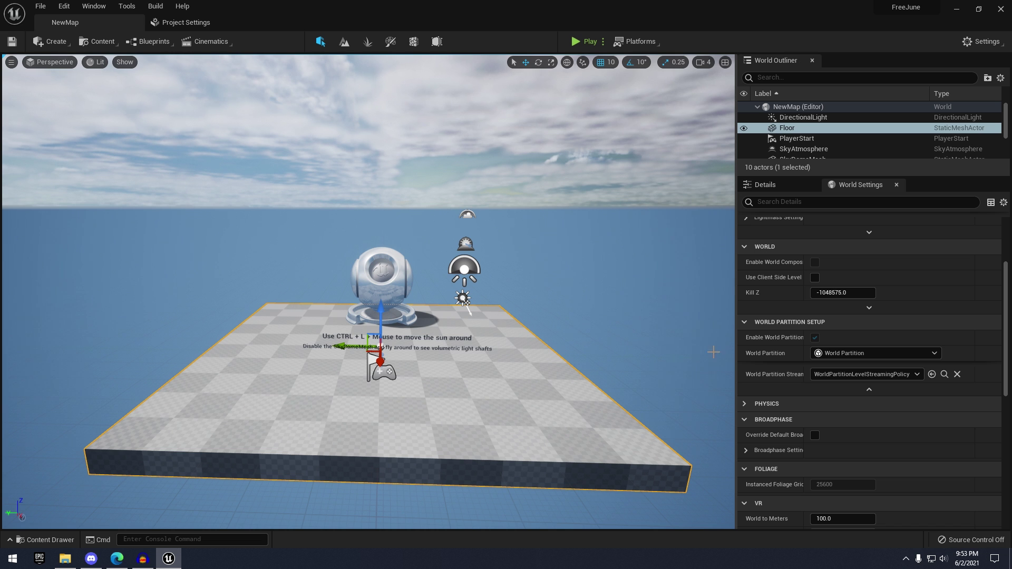
scroll(714, 352, up, 2)
scroll(807, 318, up, 3)
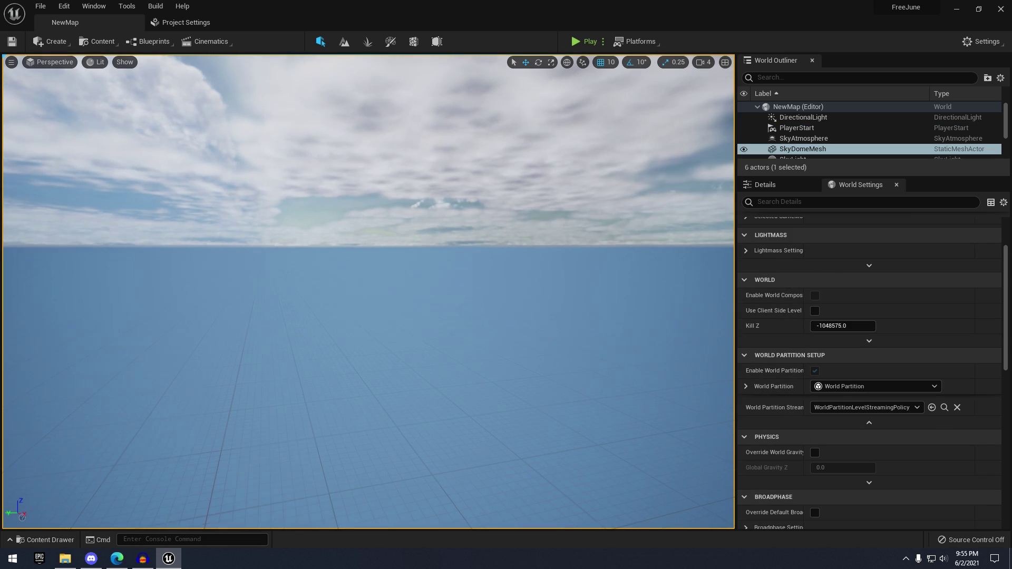
Create a new landscape of 8 × 8 components with 63×63 quad sections, and return to selection mode.
right_drag(367, 291, 237, 238)
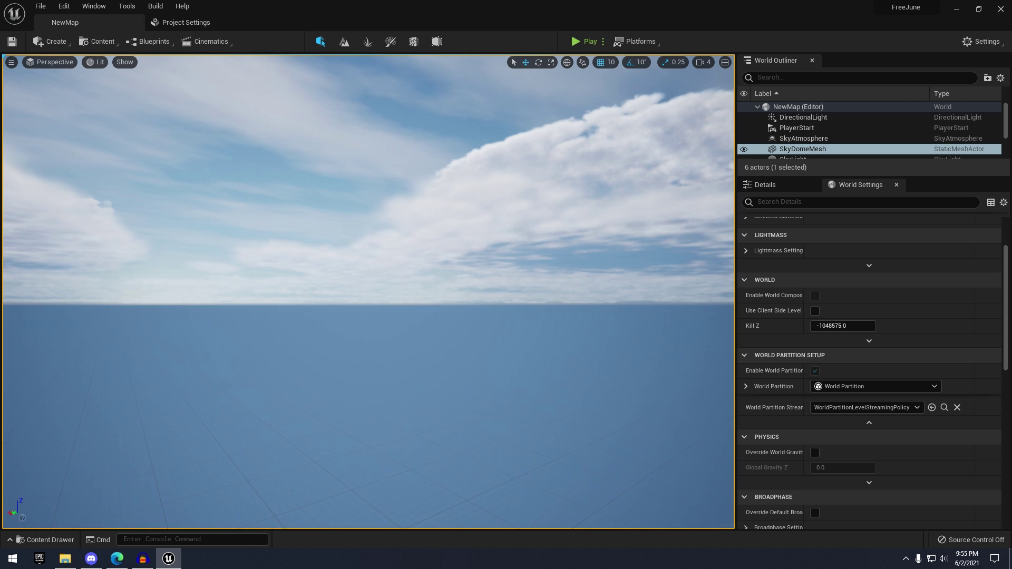
right_drag(369, 264, 559, 324)
key(s)
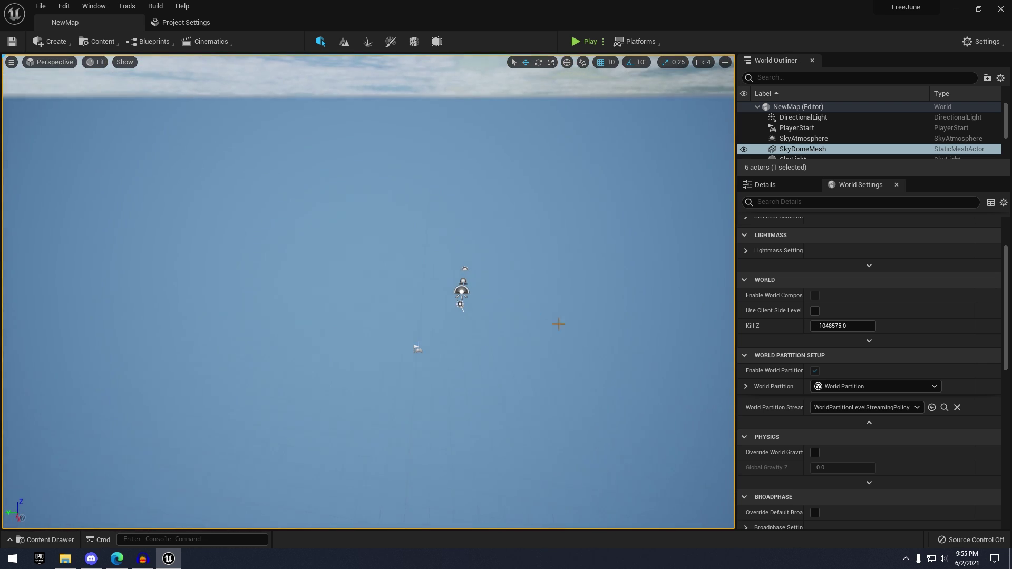
right_drag(226, 147, 280, 95)
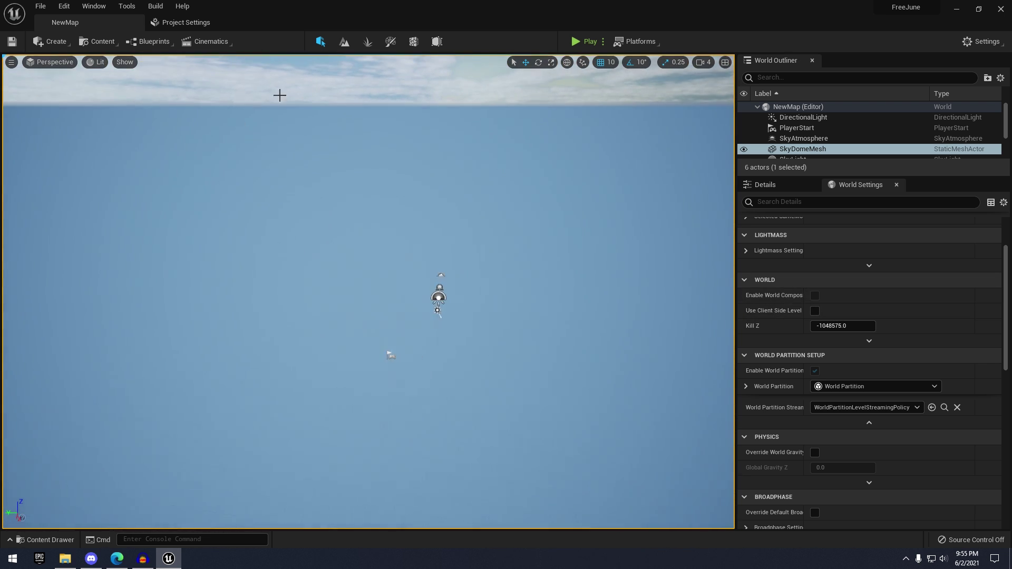
click(350, 44)
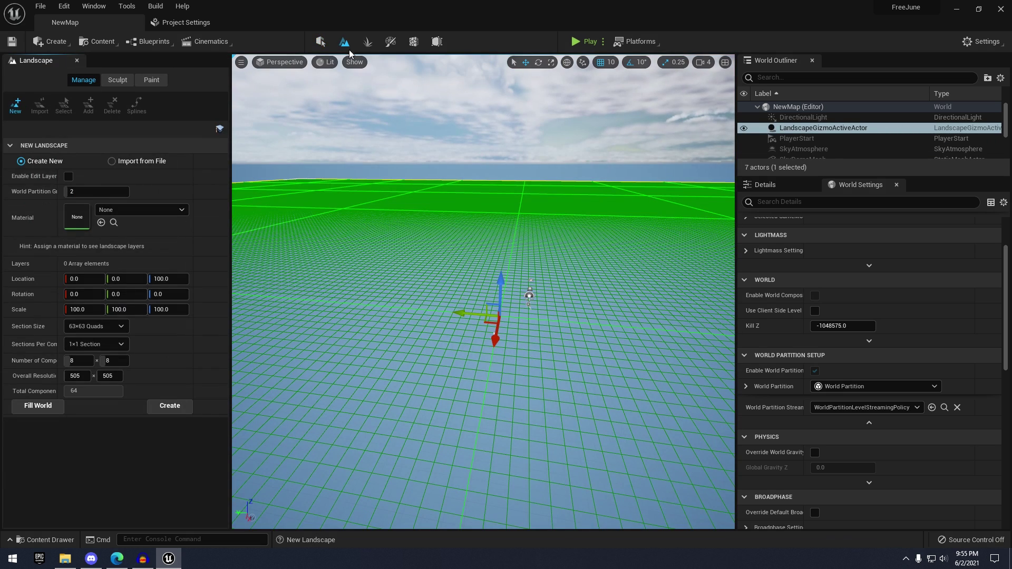
click(189, 405)
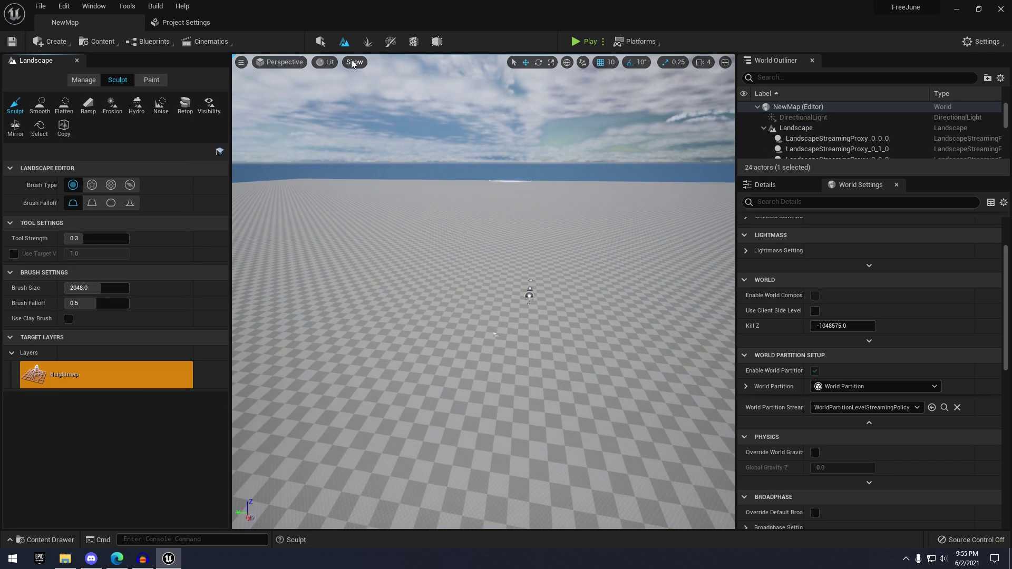
click(321, 42)
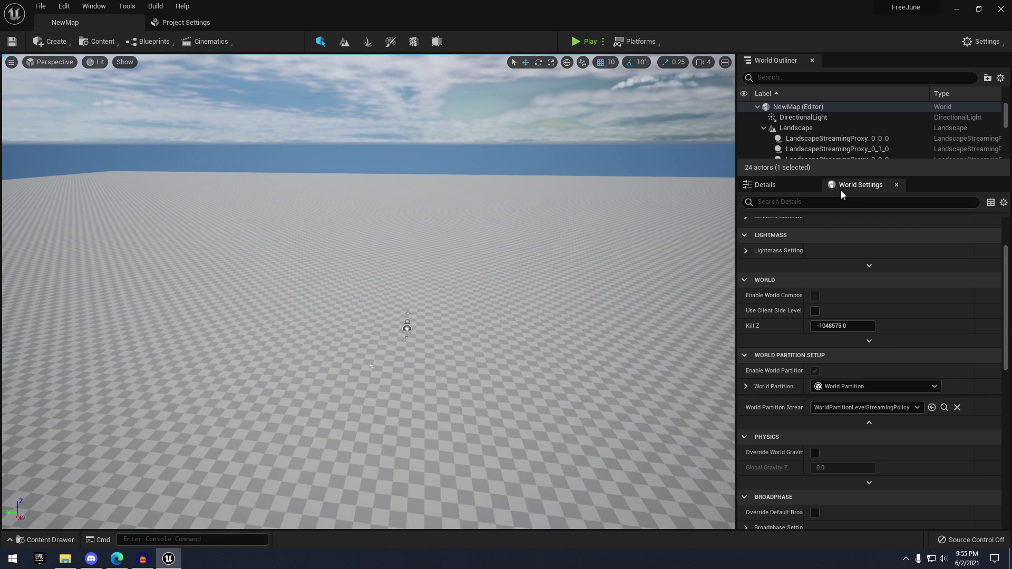
Check that the World Settings panel is enabled for the level editor.
click(794, 185)
click(834, 187)
click(94, 6)
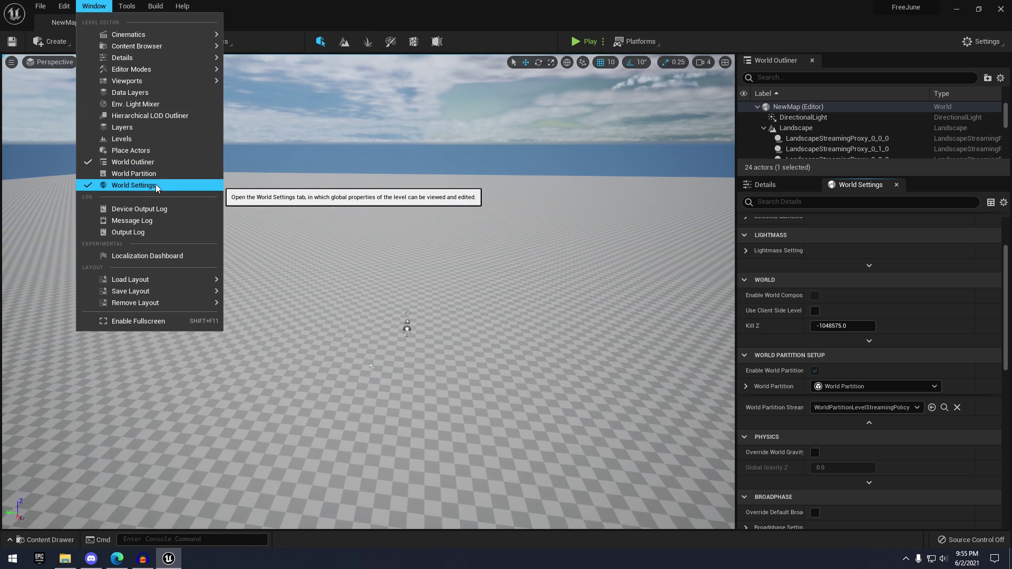
click(332, 16)
Expand the World Partition runtime hash in the level's world settings down to its runtime settings.
scroll(833, 265, up, 2)
scroll(833, 287, down, 3)
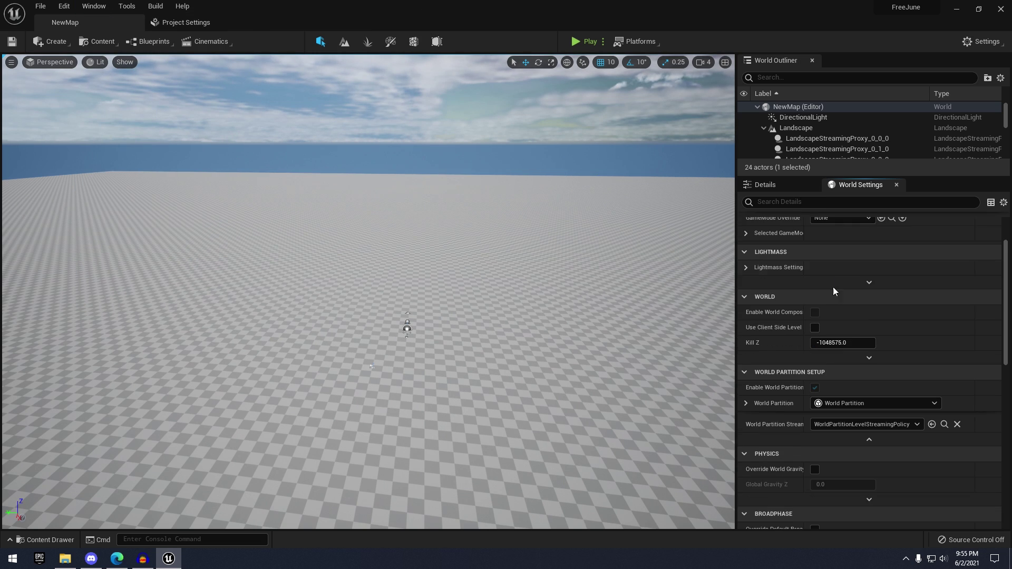
scroll(788, 330, down, 3)
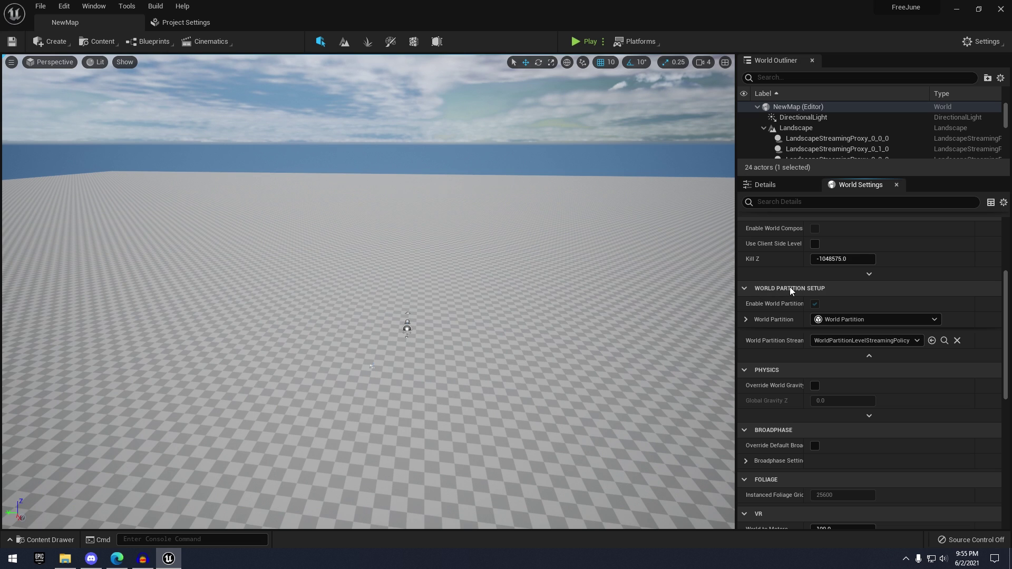
click(745, 320)
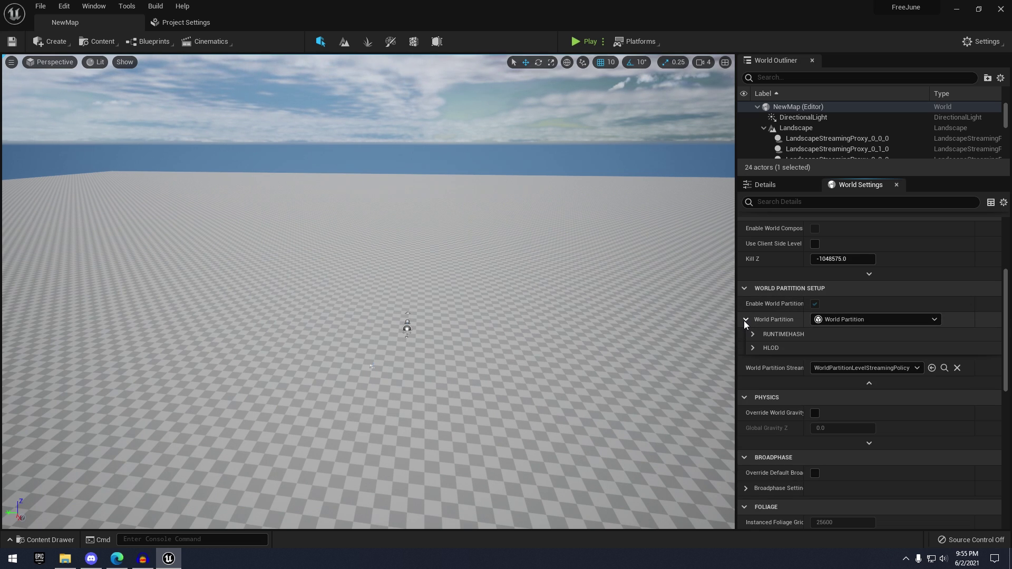
click(753, 335)
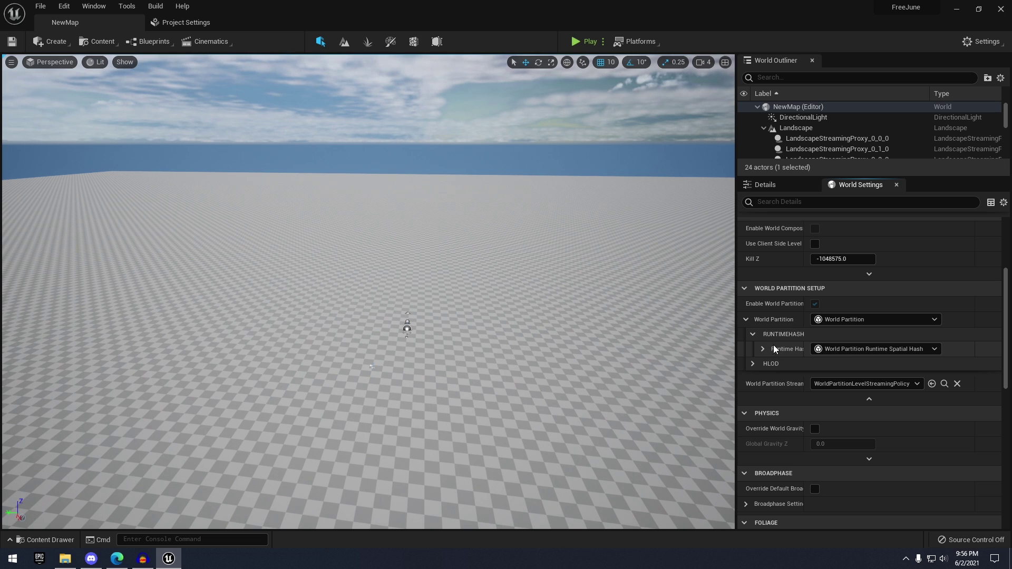
click(767, 349)
click(772, 366)
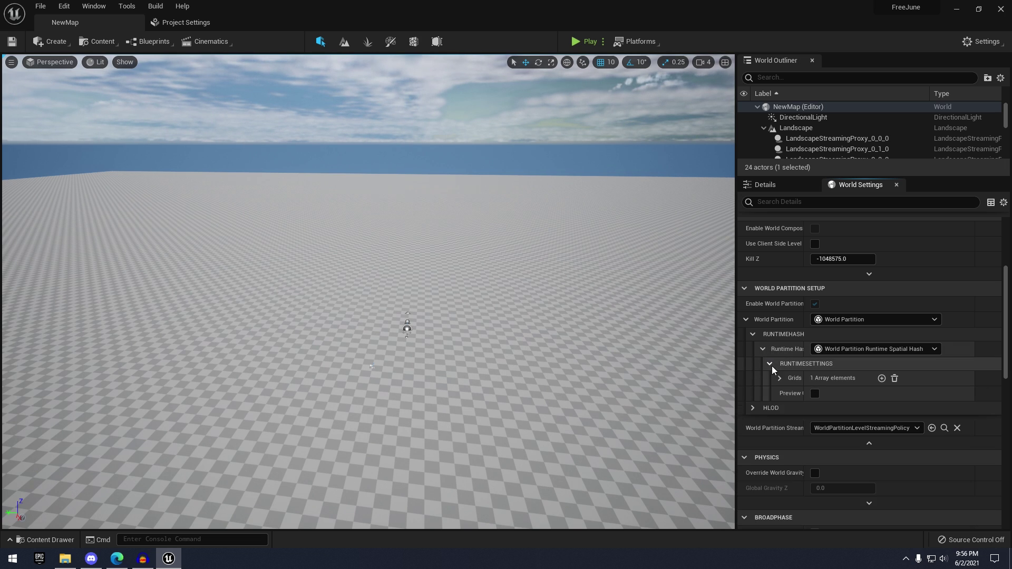
Expand the first runtime grid to show its full property names and enable Preview Grids.
click(781, 377)
scroll(783, 365, down, 1)
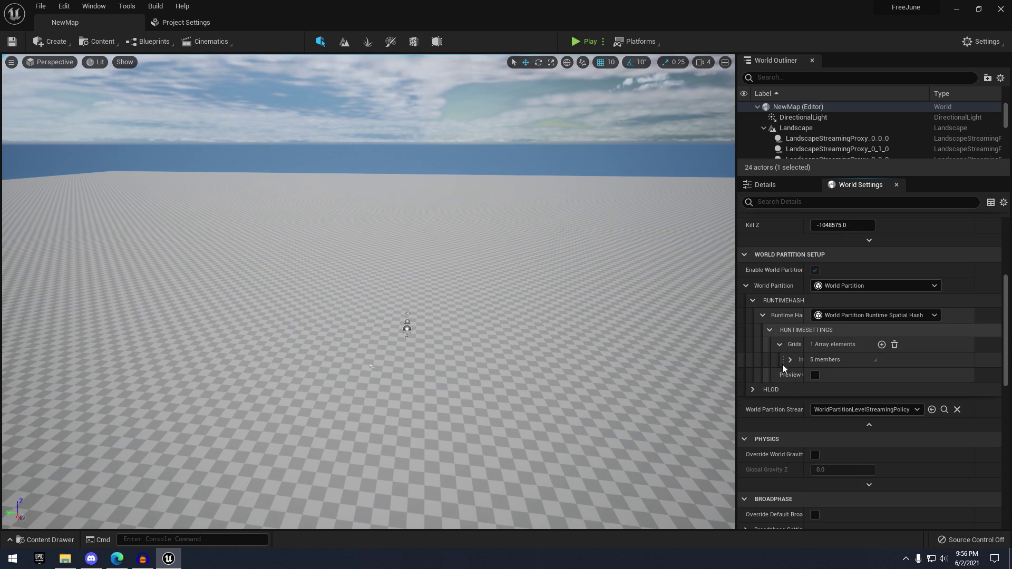
drag(805, 353, 837, 351)
click(791, 360)
scroll(821, 365, down, 1)
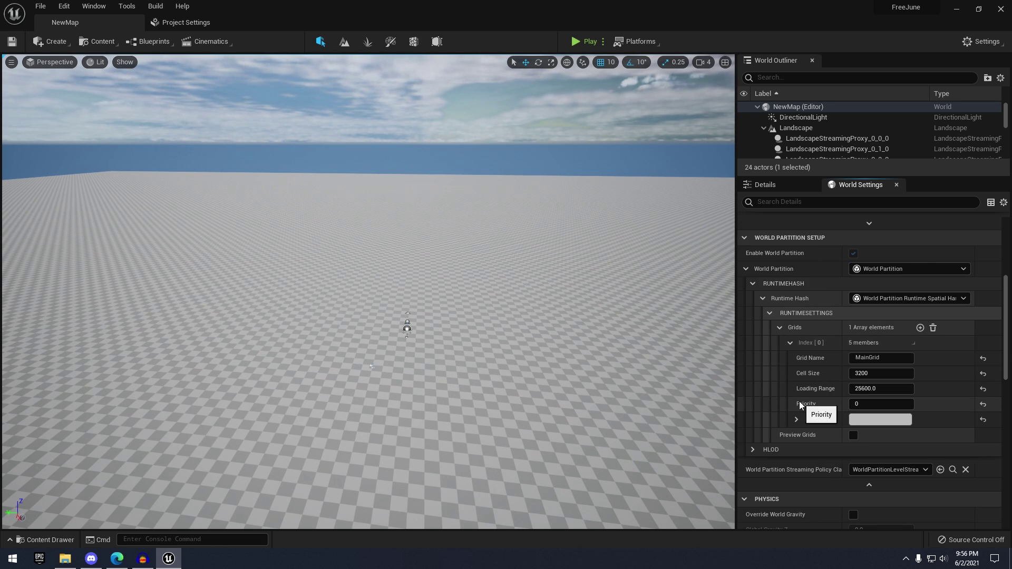
click(853, 434)
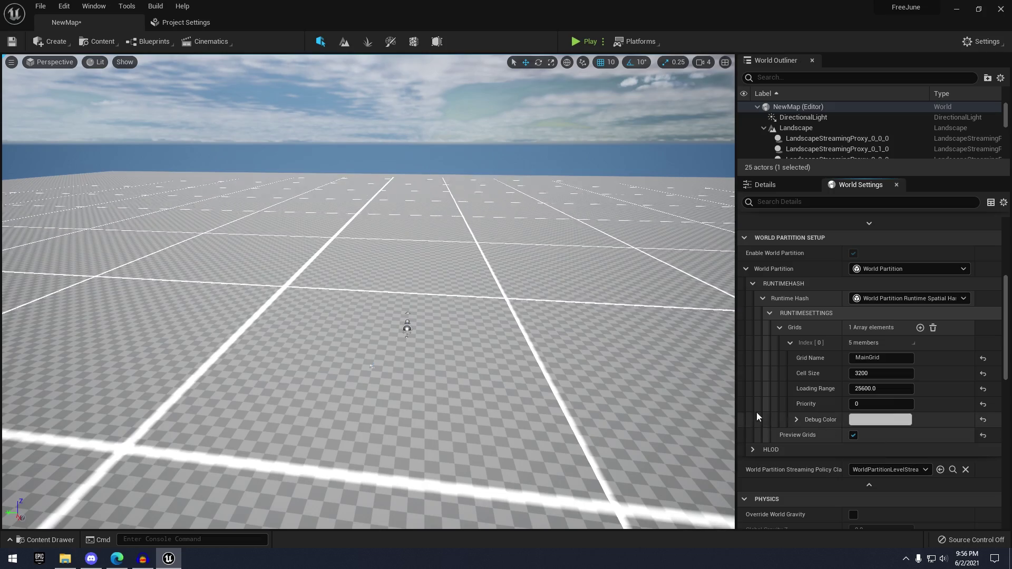
Examine the previewed grid cells across the landscape from different heights and angles.
right_drag(654, 364, 258, 417)
key(s)
key(e)
key(d)
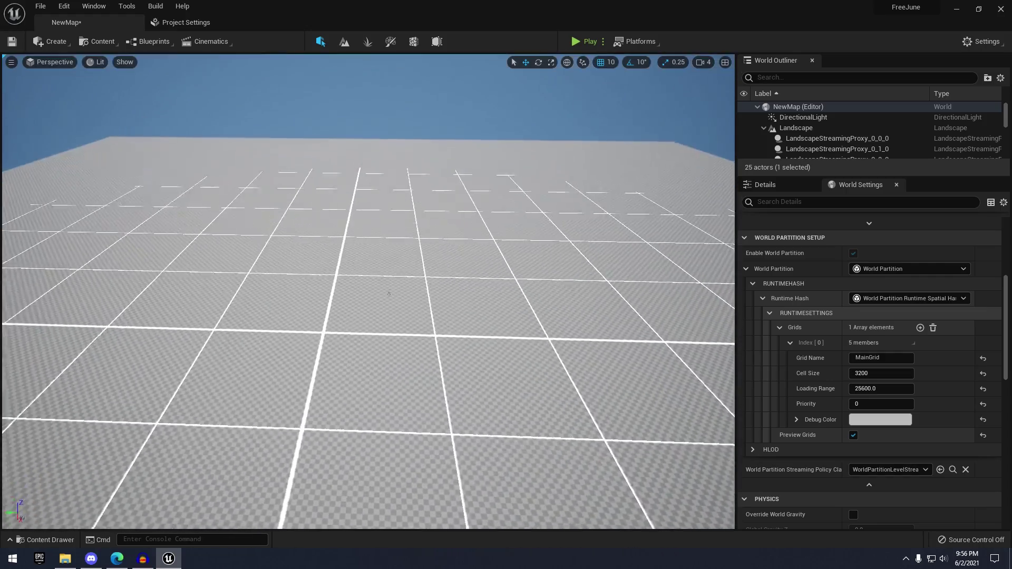
right_drag(389, 294, 357, 221)
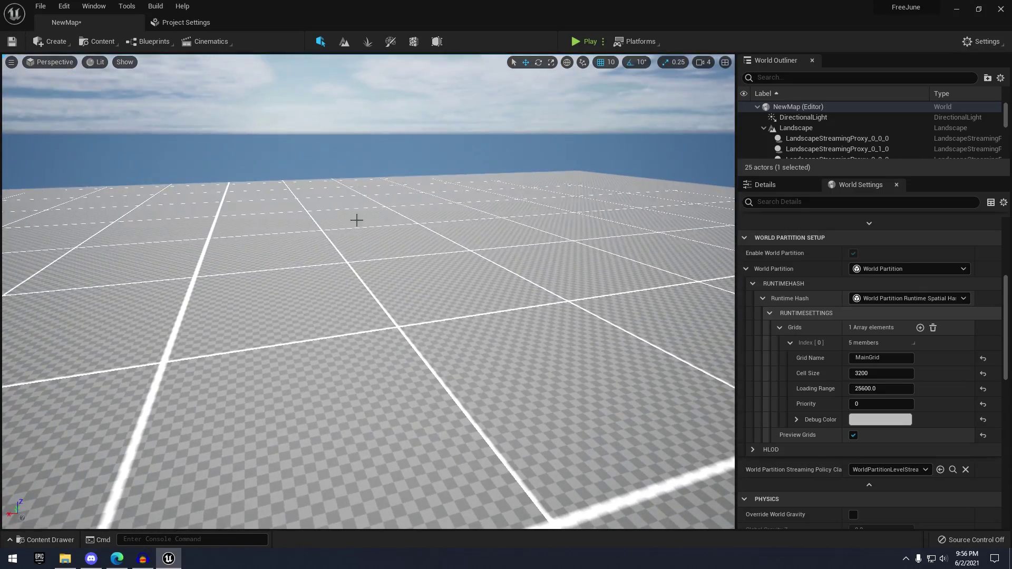
right_drag(349, 302, 312, 300)
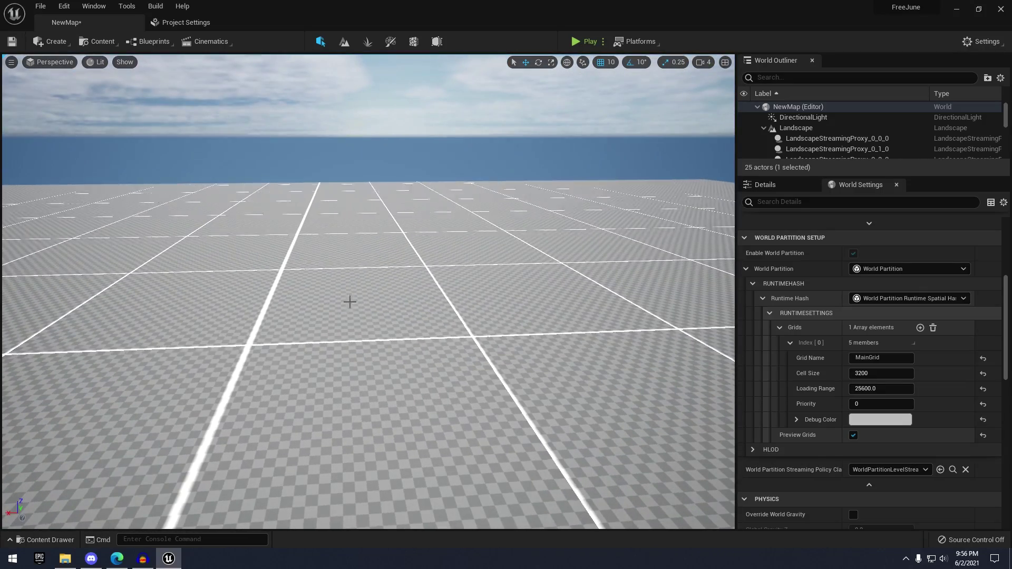
right_drag(340, 217, 604, 147)
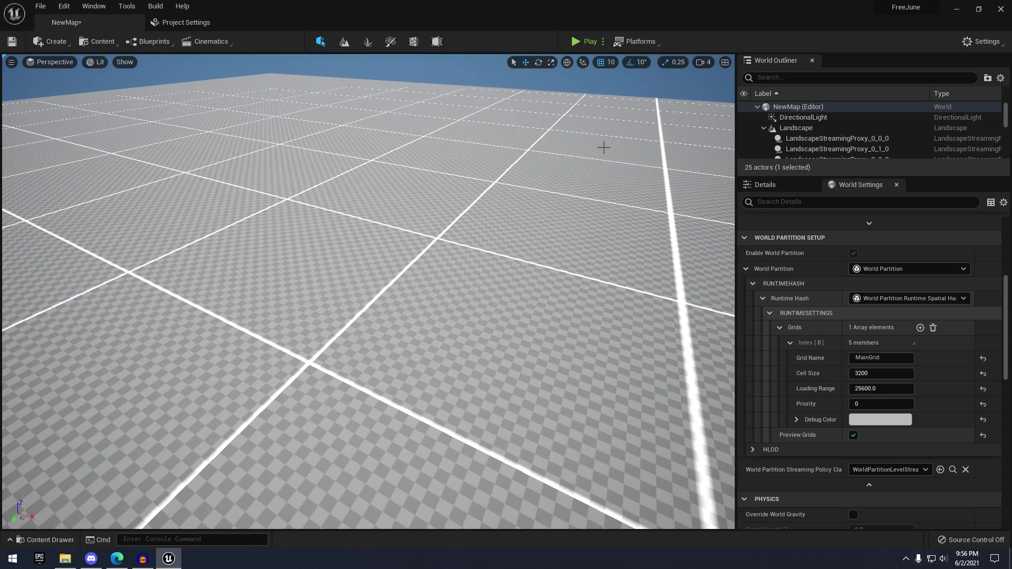
right_drag(436, 260, 512, 184)
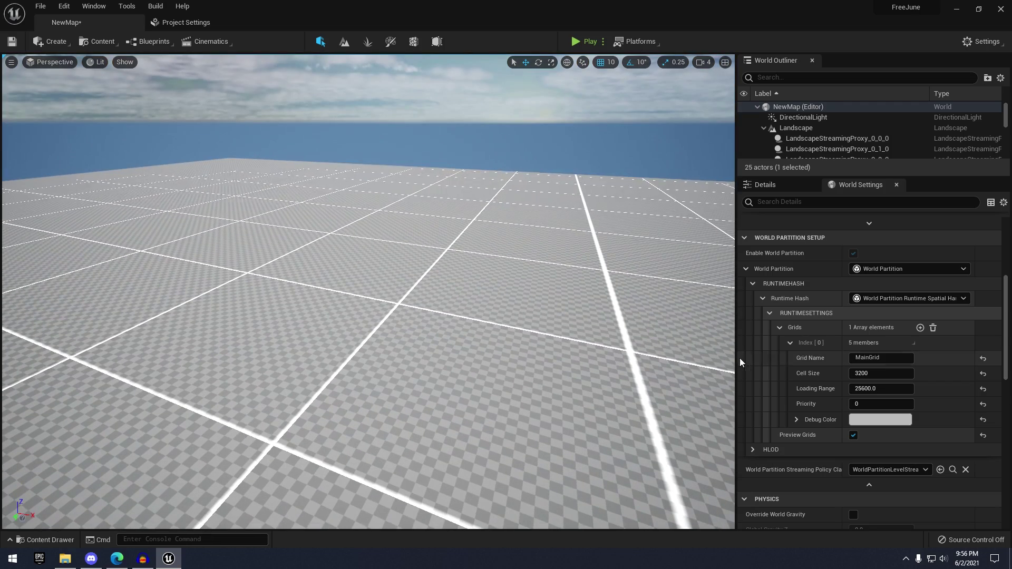
click(54, 42)
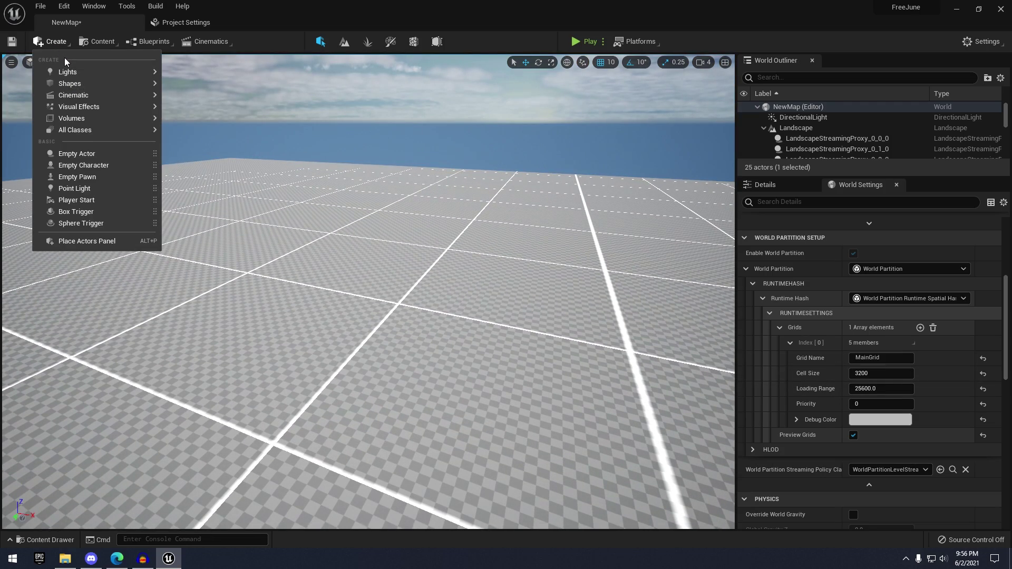
right_drag(316, 237, 290, 227)
click(39, 540)
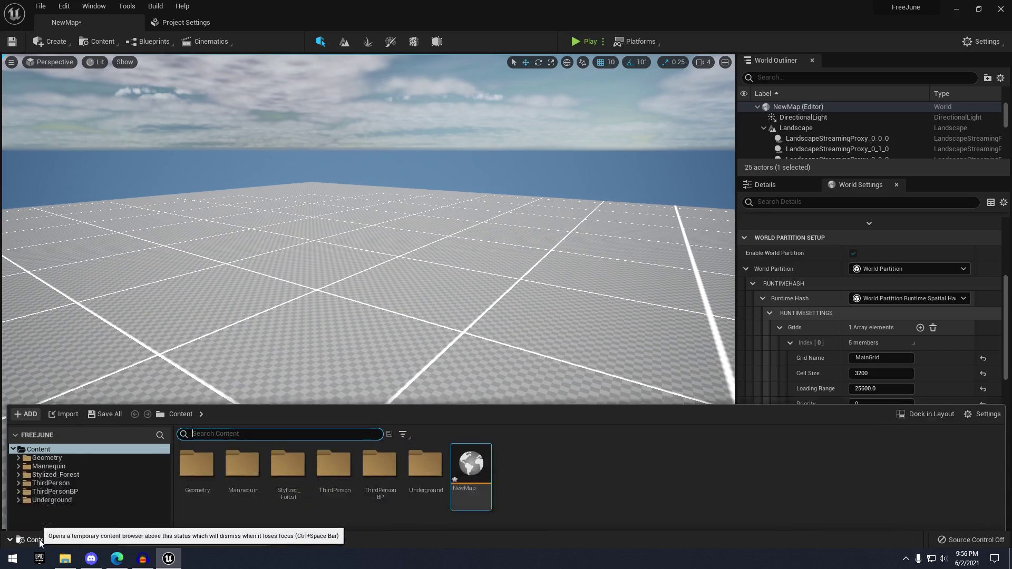
click(71, 421)
right_drag(465, 307, 488, 337)
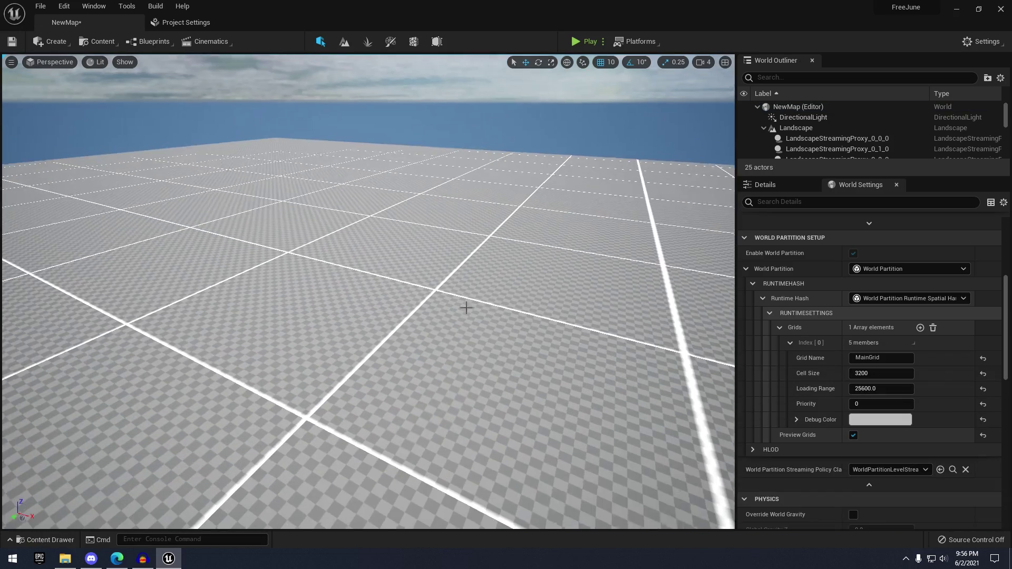
Paint clusters of the three tree foliage types across several grid cells, and return to selection mode.
click(367, 42)
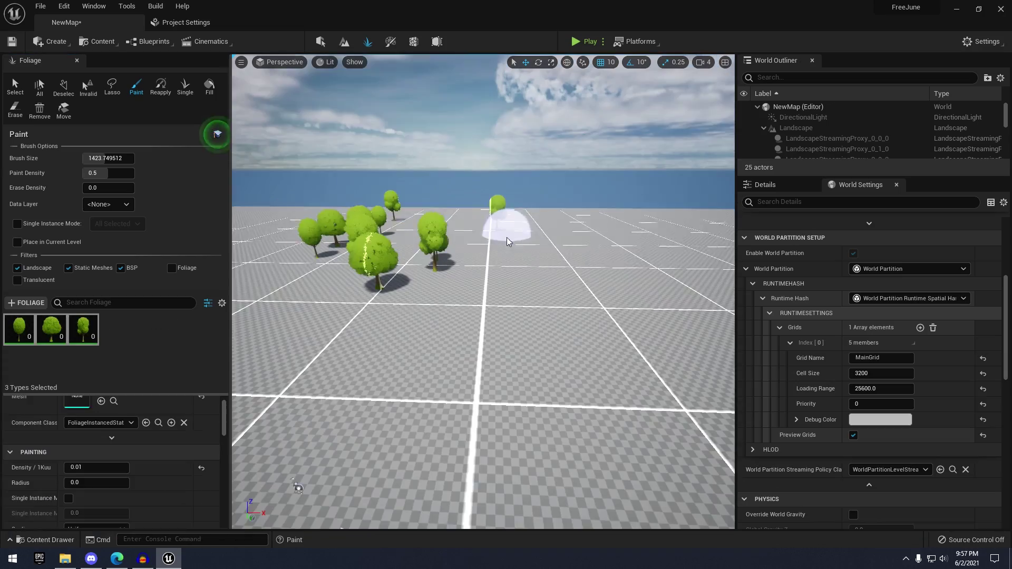
drag(502, 226, 531, 260)
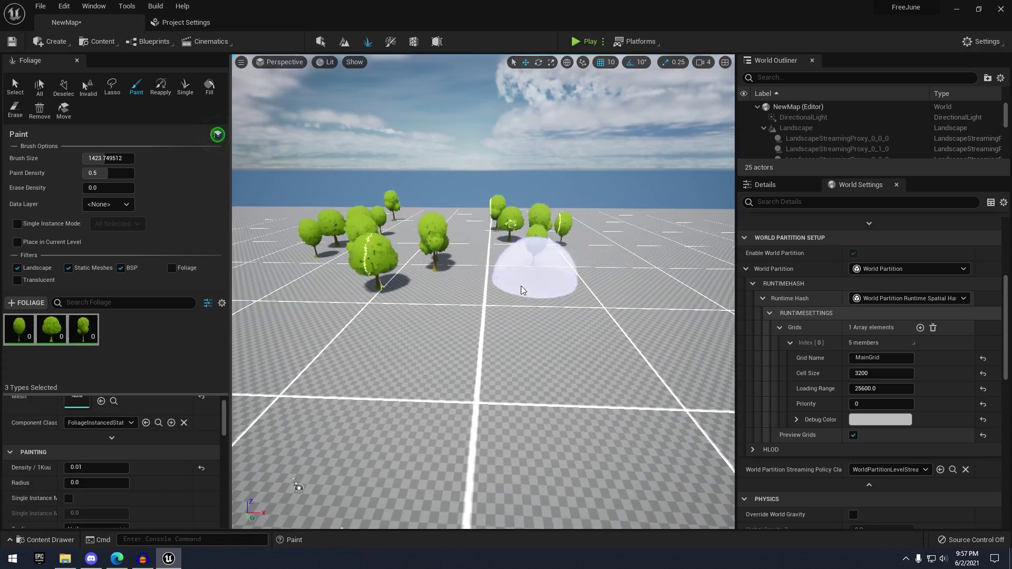
right_drag(442, 233, 369, 211)
click(400, 285)
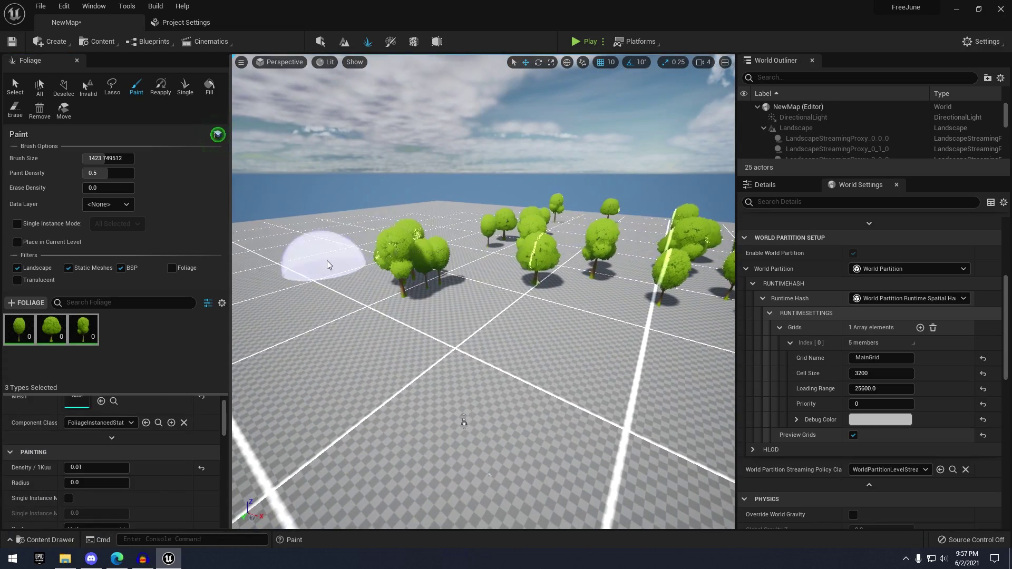
right_drag(327, 264, 379, 264)
key(w)
key(s)
right_drag(476, 263, 476, 246)
scroll(511, 239, up, 3)
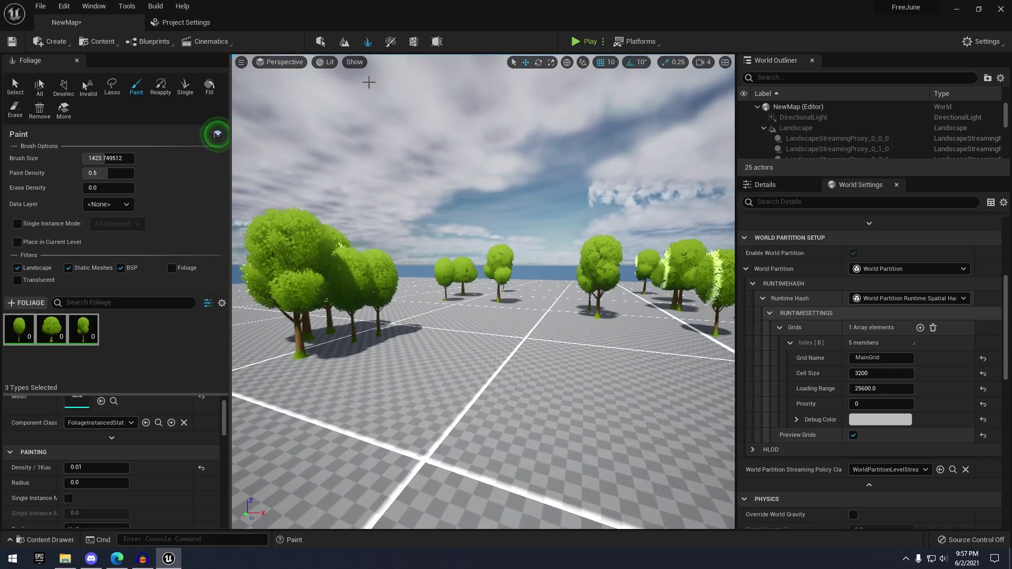
click(320, 41)
Reduce the MainGrid loading range to about 7138.
key(s)
right_drag(536, 283, 565, 293)
key(w)
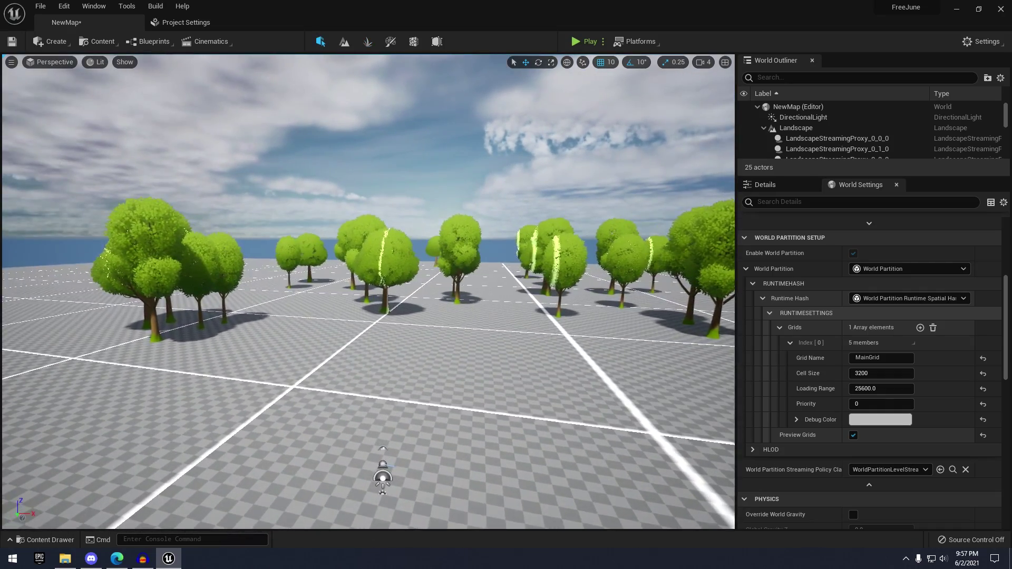
click(523, 384)
right_drag(523, 385, 567, 413)
key(s)
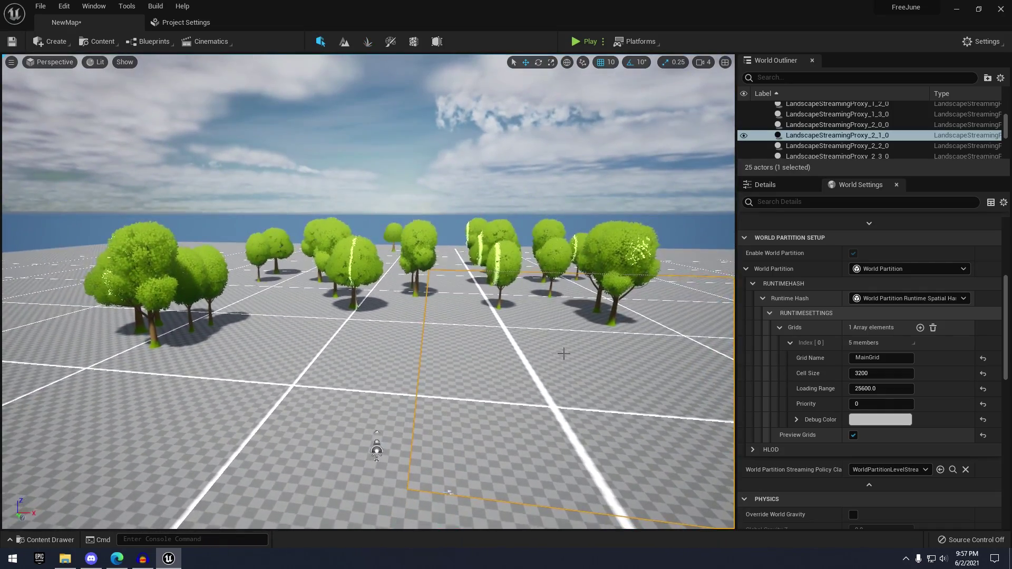
drag(886, 389, 835, 389)
Select the PlayerStart and move it across the landscape away from the painted trees.
right_drag(474, 316, 338, 459)
key(w)
click(413, 456)
key(s)
drag(426, 384, 298, 422)
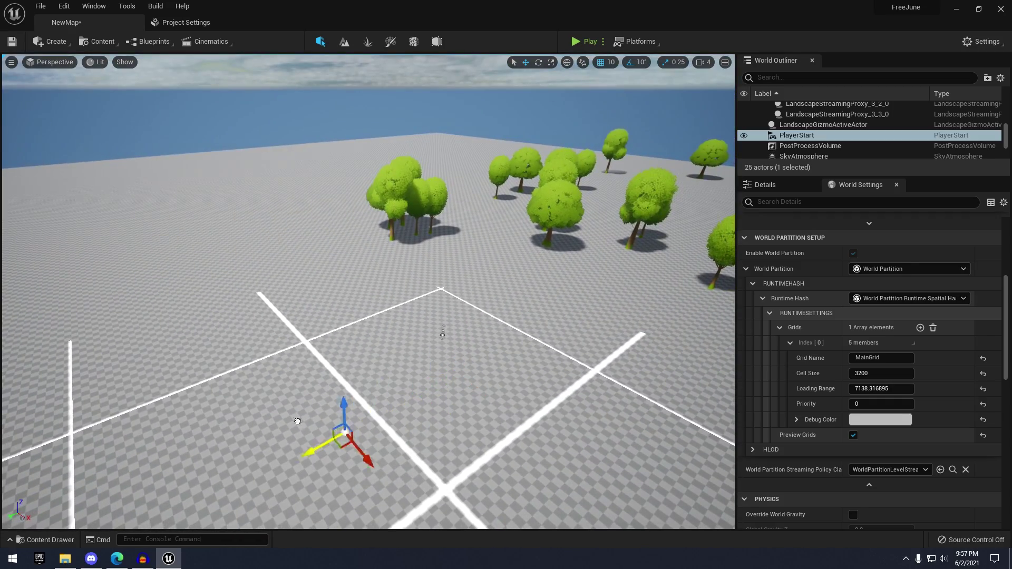
key(w)
right_drag(298, 422, 337, 428)
key(a)
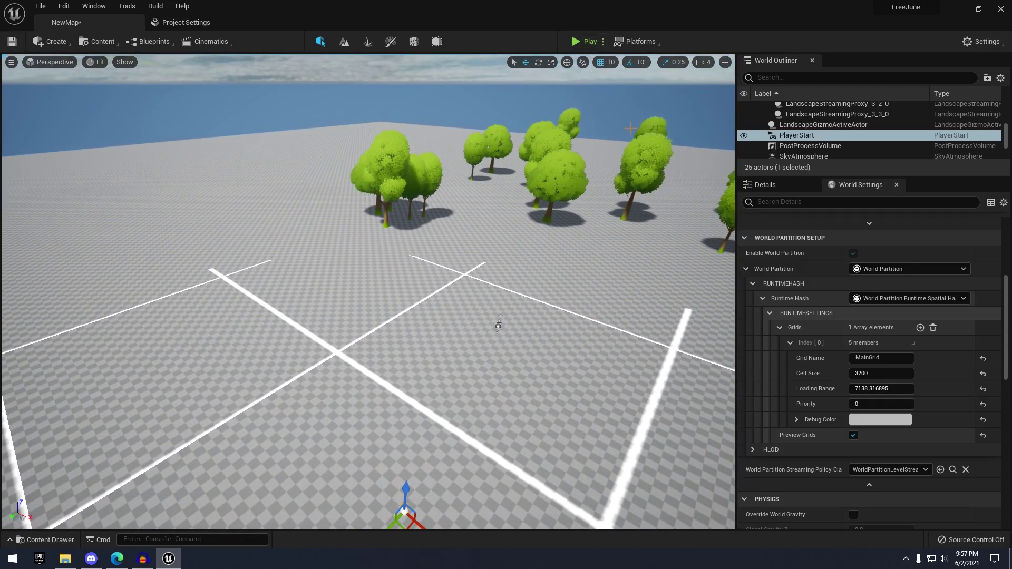
Play the level in the editor and run the console command wp.Runtime.ToggleDrawRuntimeHash3D.
key(alt+p)
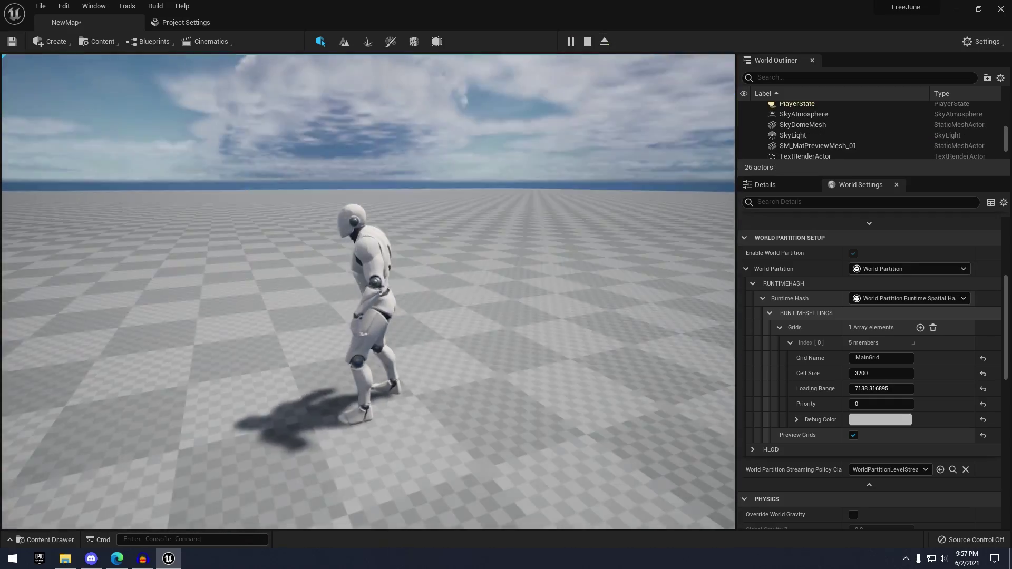
key(super)
key(super)
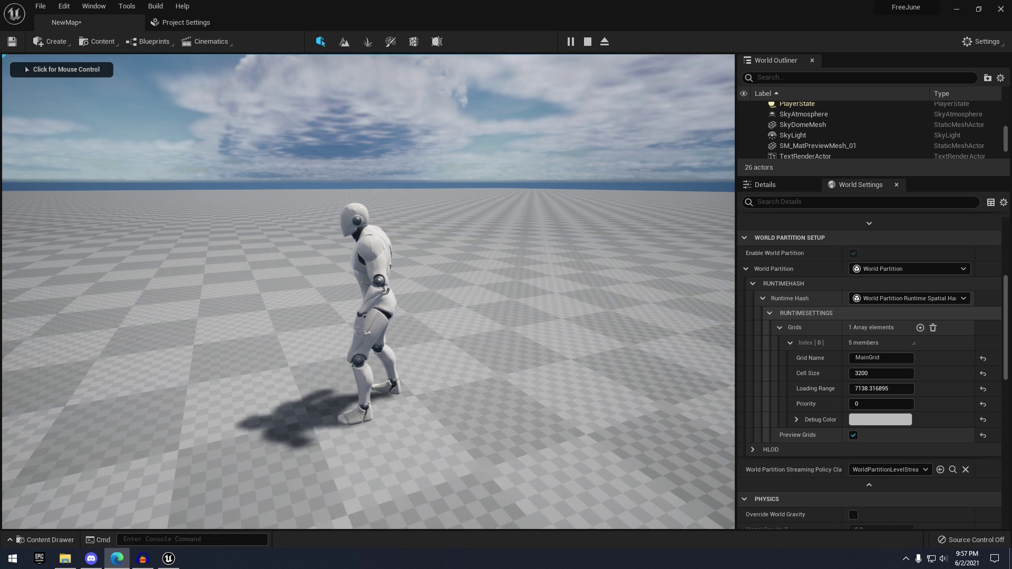
click(619, 228)
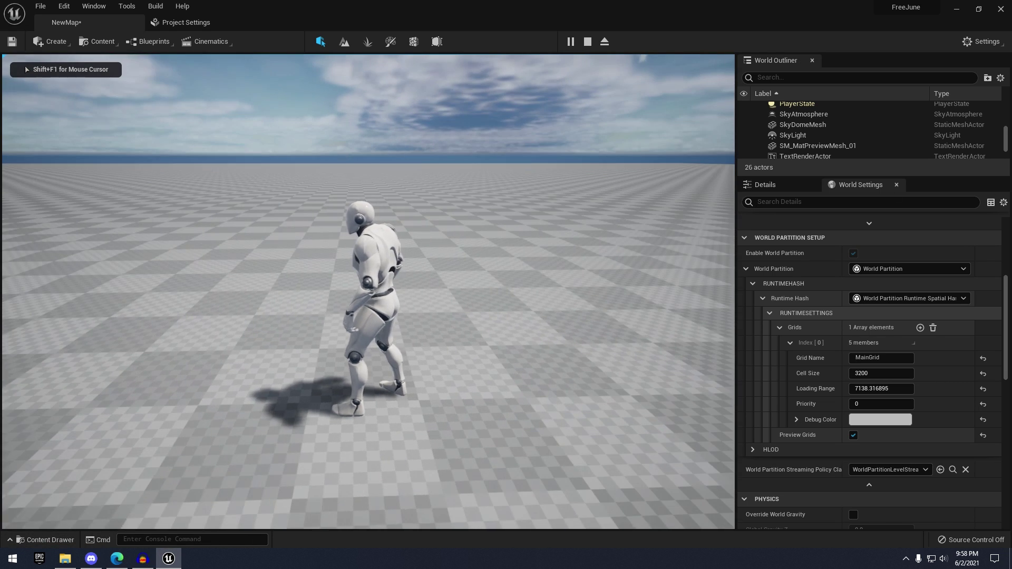
key(grave)
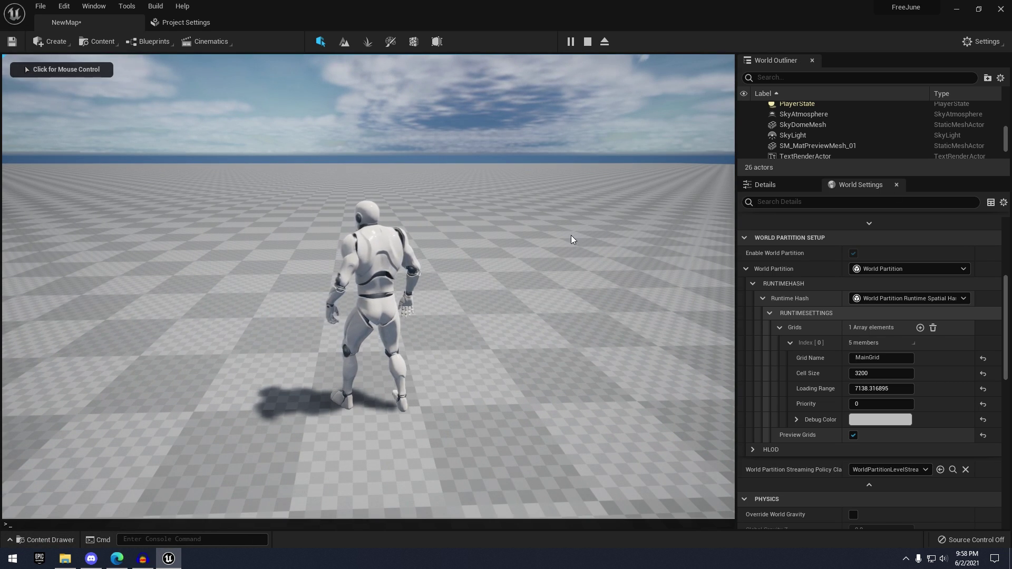
text(wp.Runtime.ToggleDrawRuntimeHash3D)
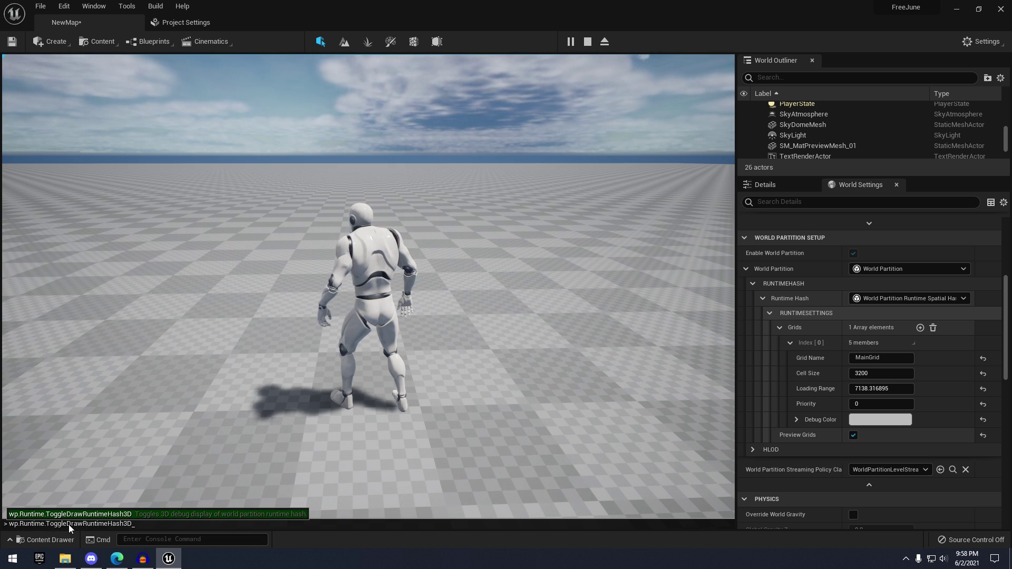
key(Return)
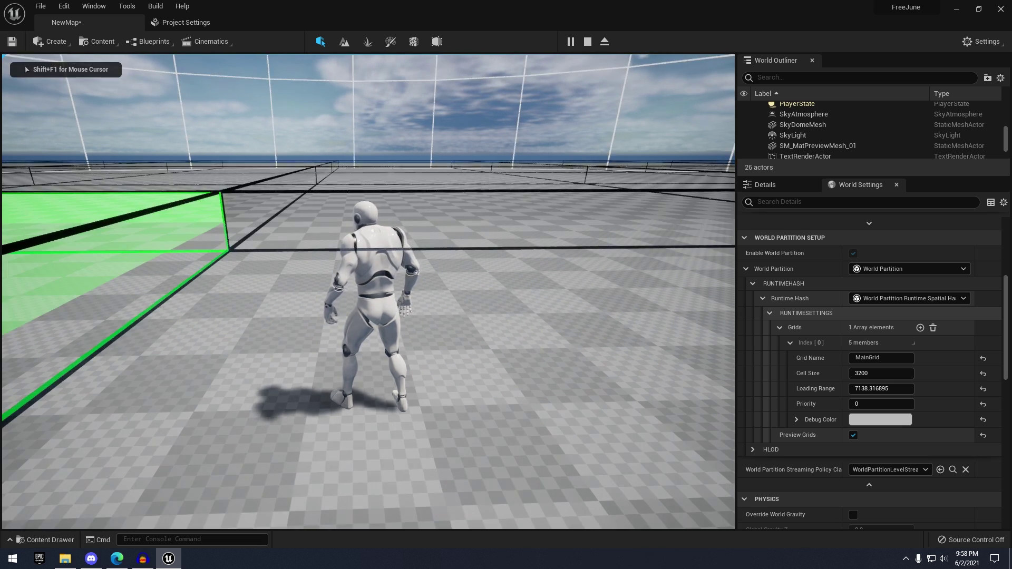
Run the character through the 3D debug cells to check how they stream, and end the play session.
key(s)
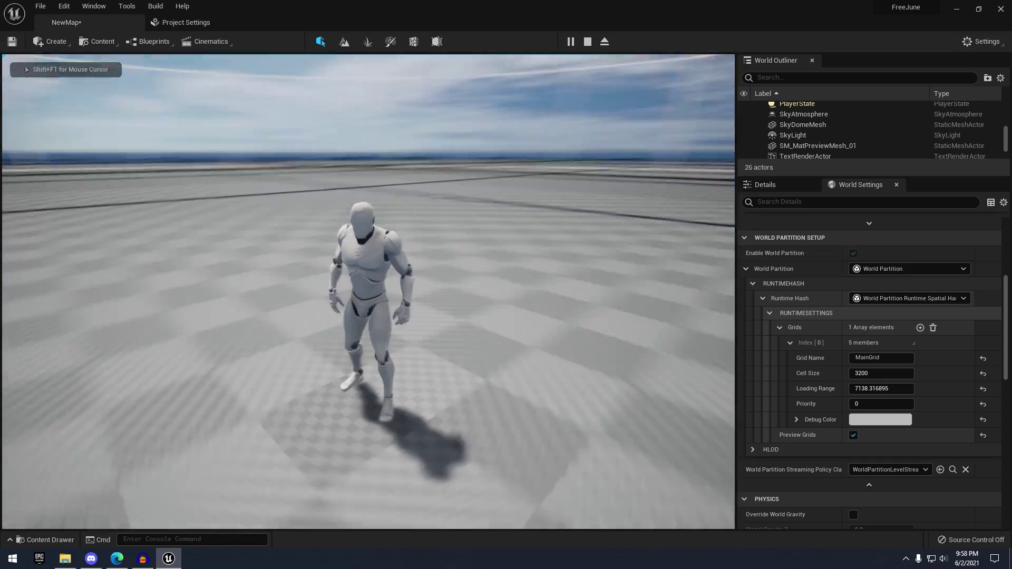
key(w)
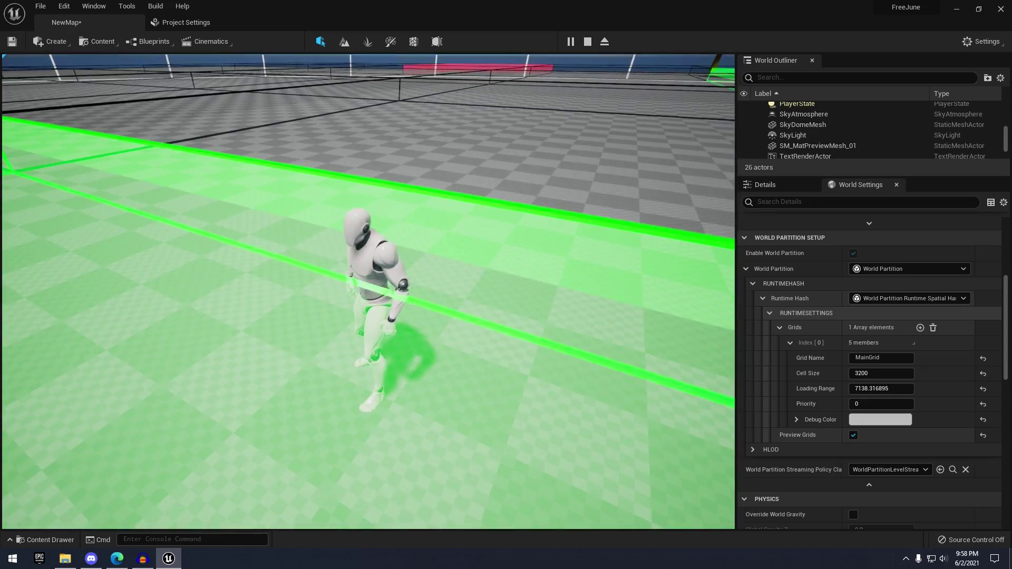
key(Escape)
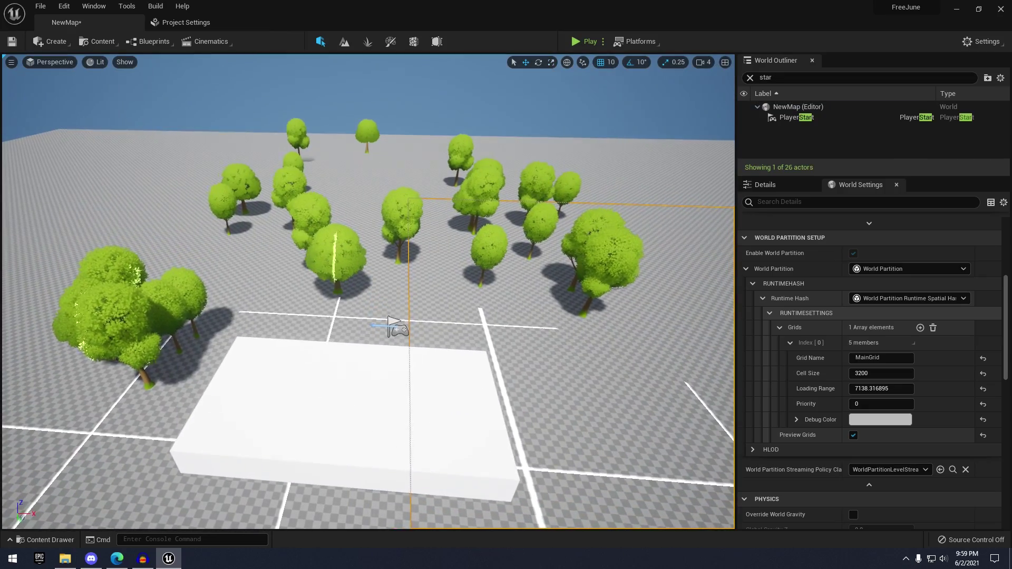
Select the PlayerStart beside the white block and play the level again to test cell streaming.
click(393, 324)
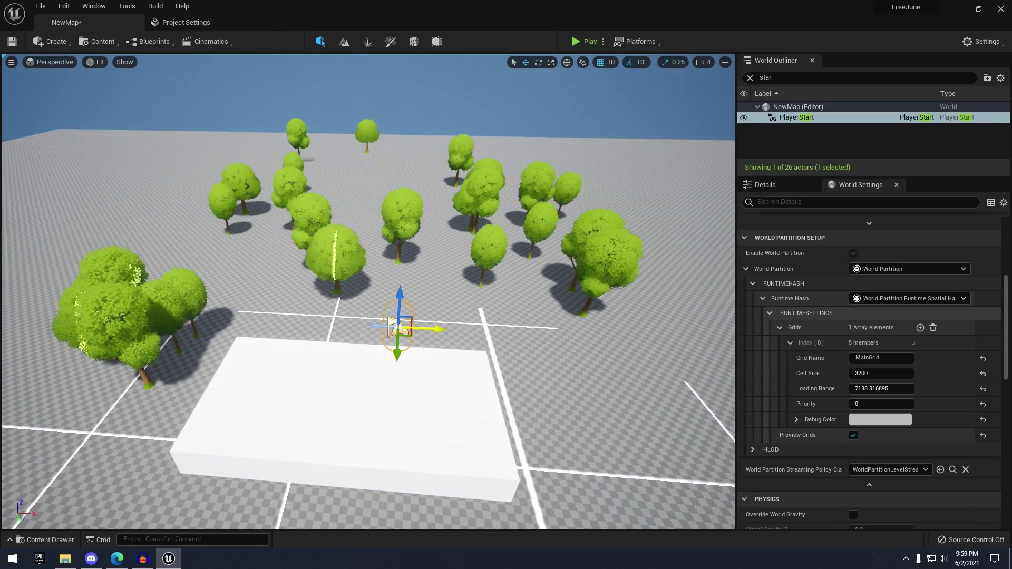
click(584, 42)
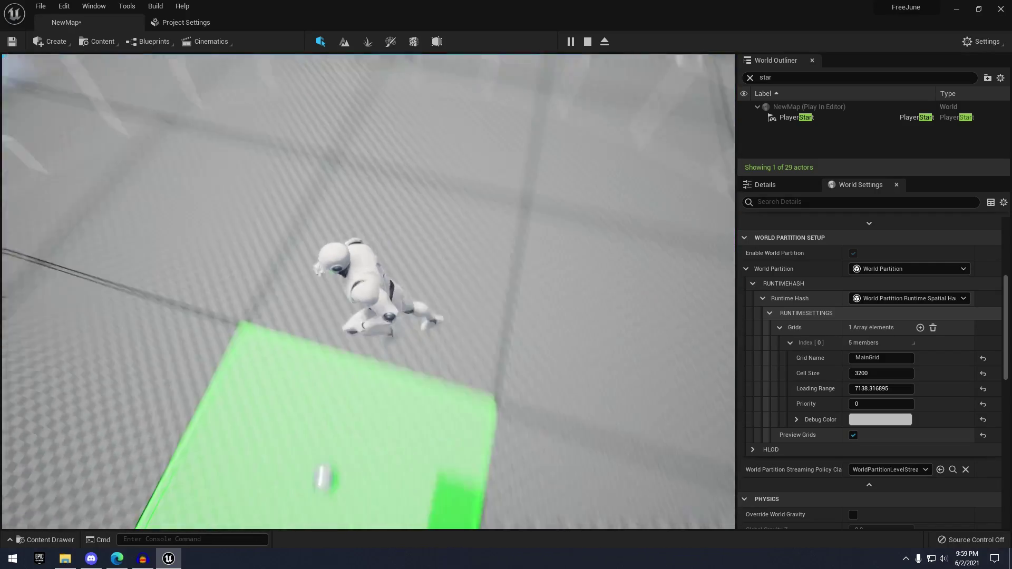
End the play session and inspect the preview grid lines around the white block and the trees.
key(Escape)
mouse_move(411, 282)
right_down()
mouse_move(412, 253)
mouse_move(411, 282)
right_up()
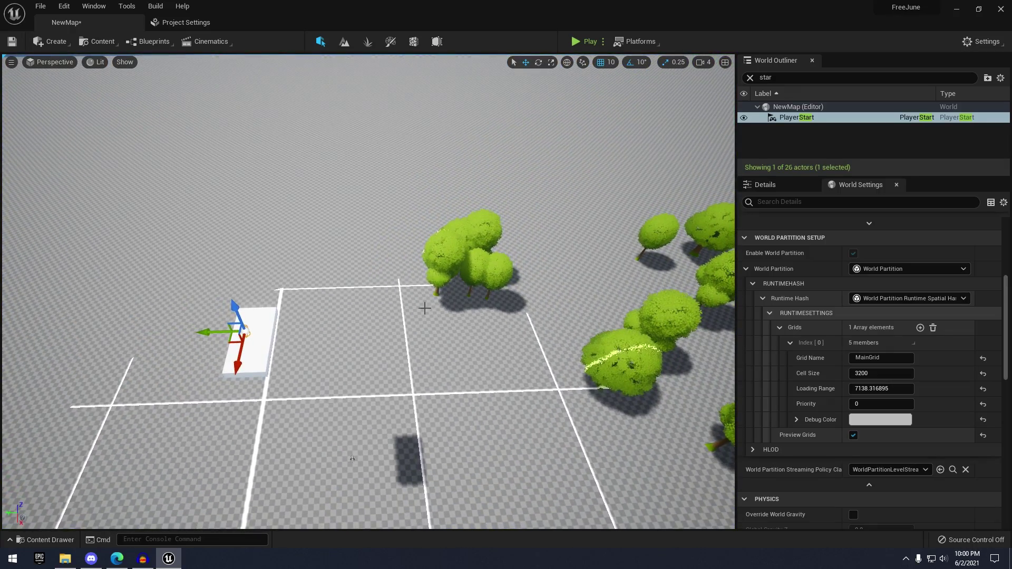
right_drag(268, 482, 579, 369)
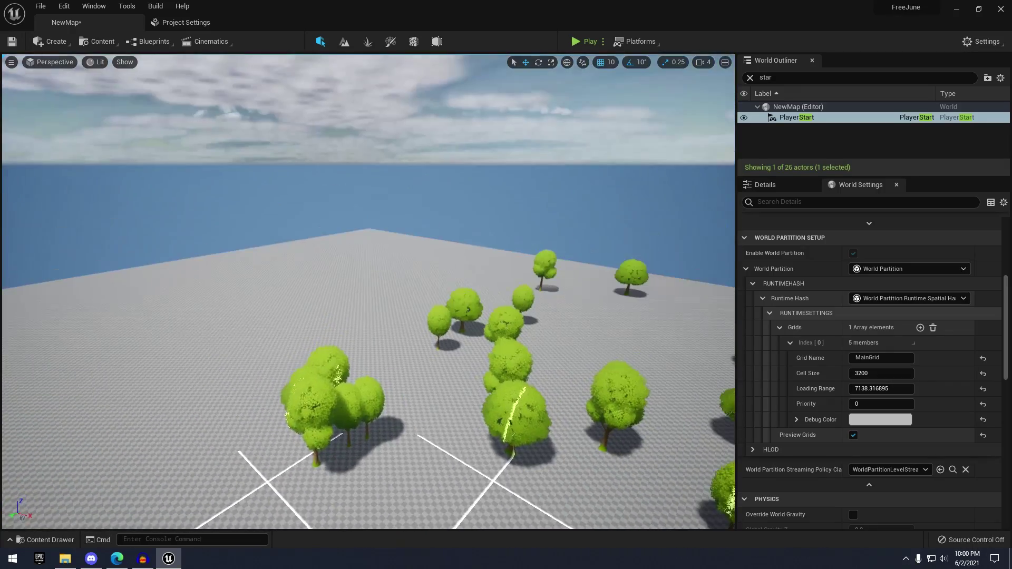
right_drag(498, 284, 440, 321)
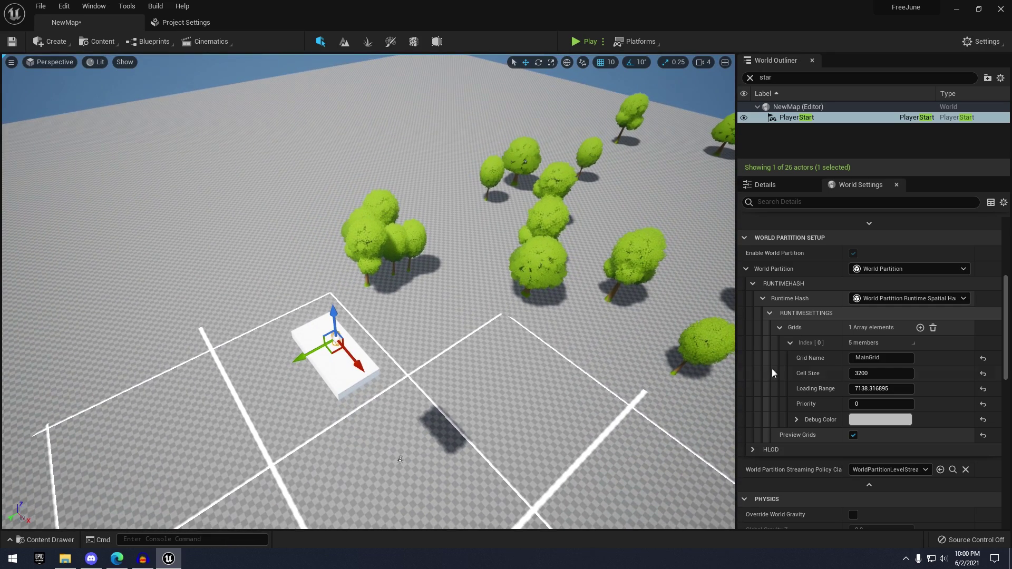
Set MainGrid's Cell Size to 11360 and its Loading Range to 74272.523438, and check the enlarged preview grid around the trees.
drag(869, 375, 928, 388)
right_drag(558, 334, 469, 288)
right_drag(527, 342, 664, 390)
right_drag(369, 253, 318, 326)
key(w)
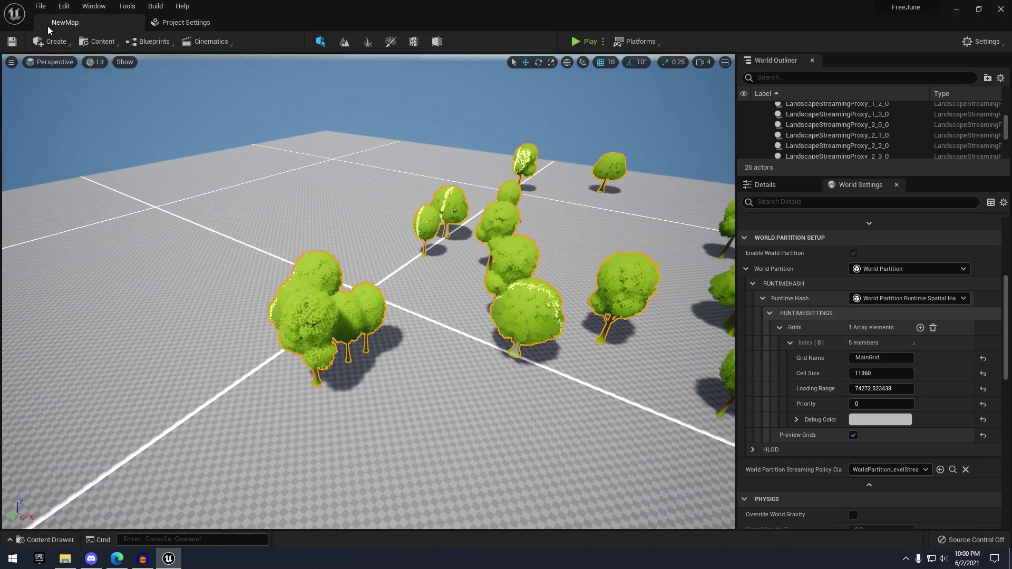
Create a new level from the TimeOfDay template and save it in the Content folder as NewMap1.
click(40, 6)
click(52, 33)
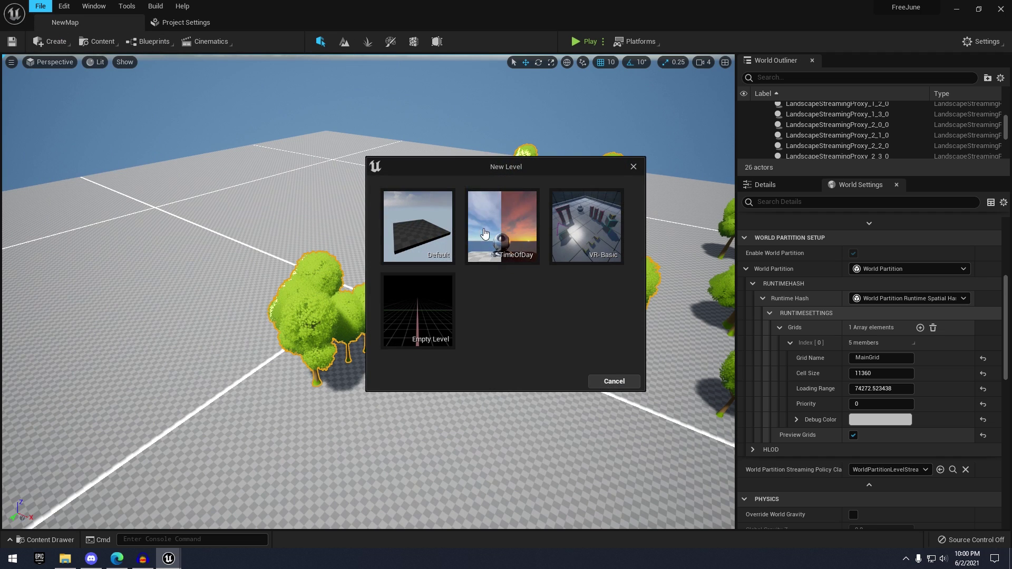
click(484, 233)
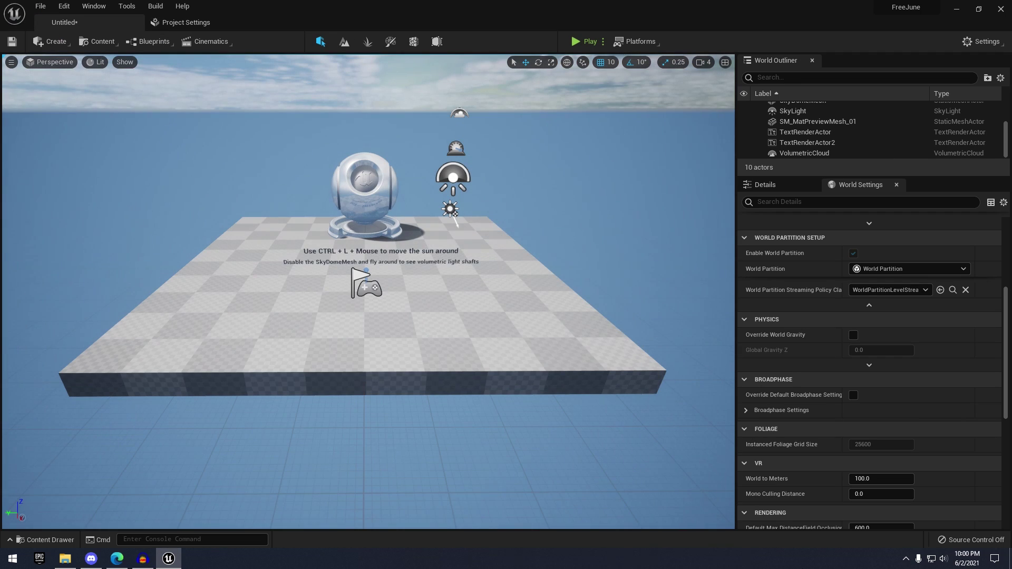
click(41, 5)
click(73, 103)
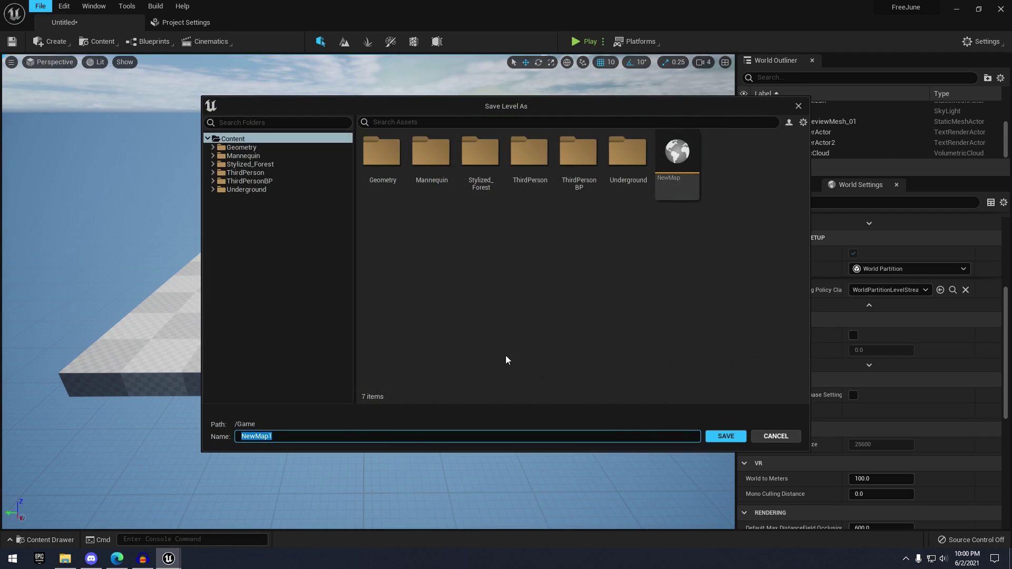
key(Return)
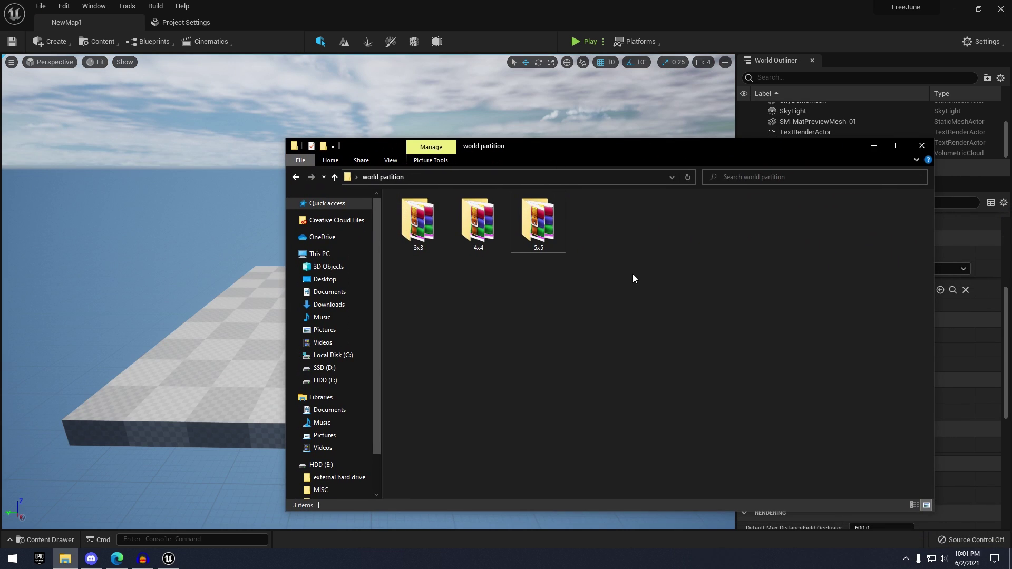
Examine the tiled heightmap files in the 3x3, 4x4 and 5x5 subfolders of the world partition folder.
drag(632, 274, 354, 216)
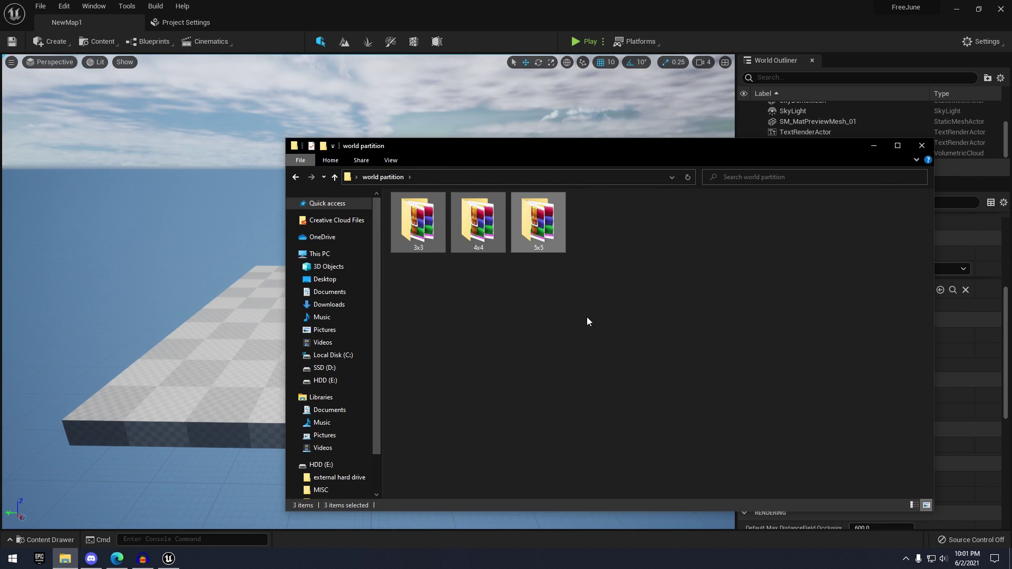
double_click(408, 236)
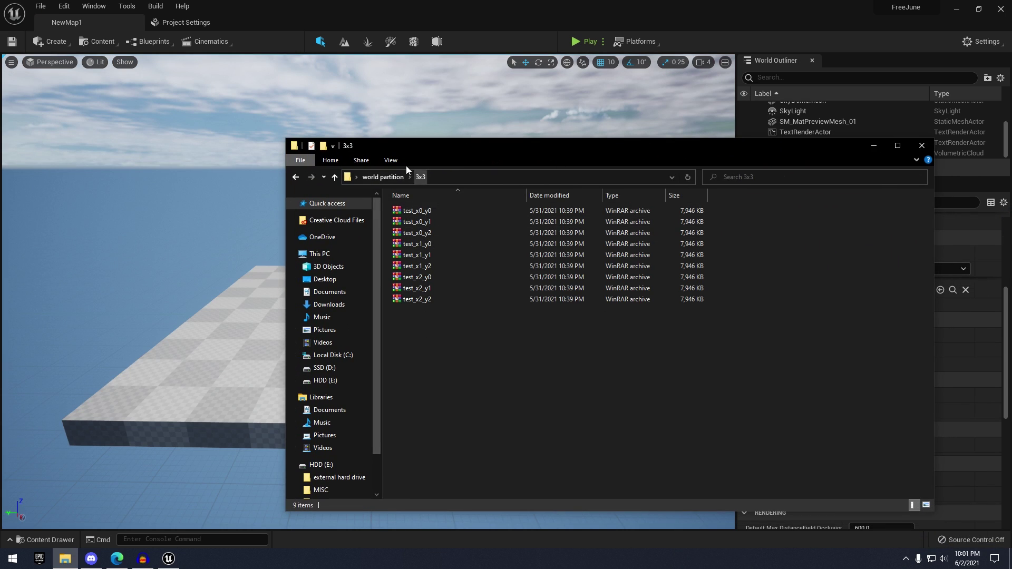
click(393, 183)
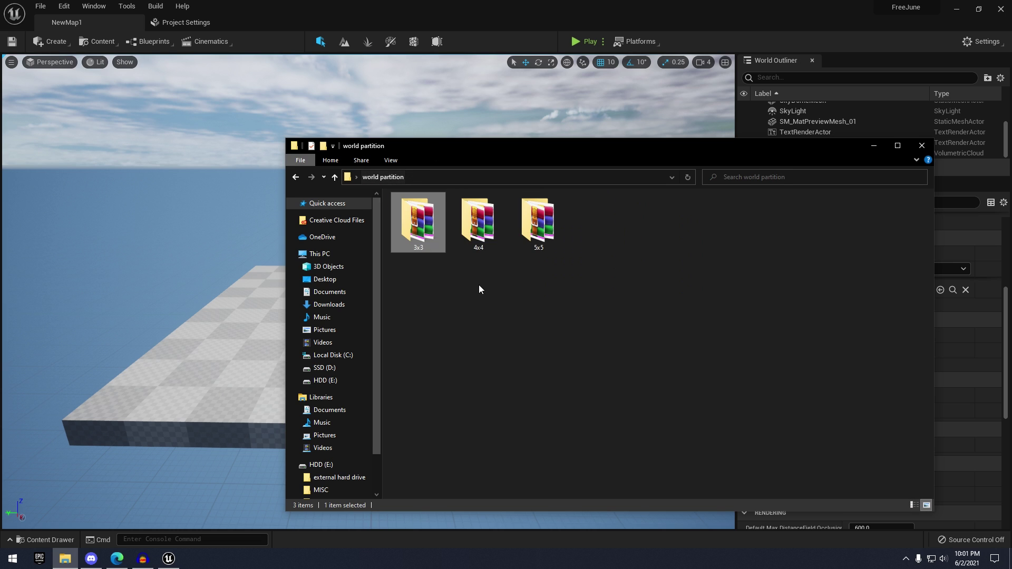
double_click(479, 242)
click(386, 183)
double_click(554, 247)
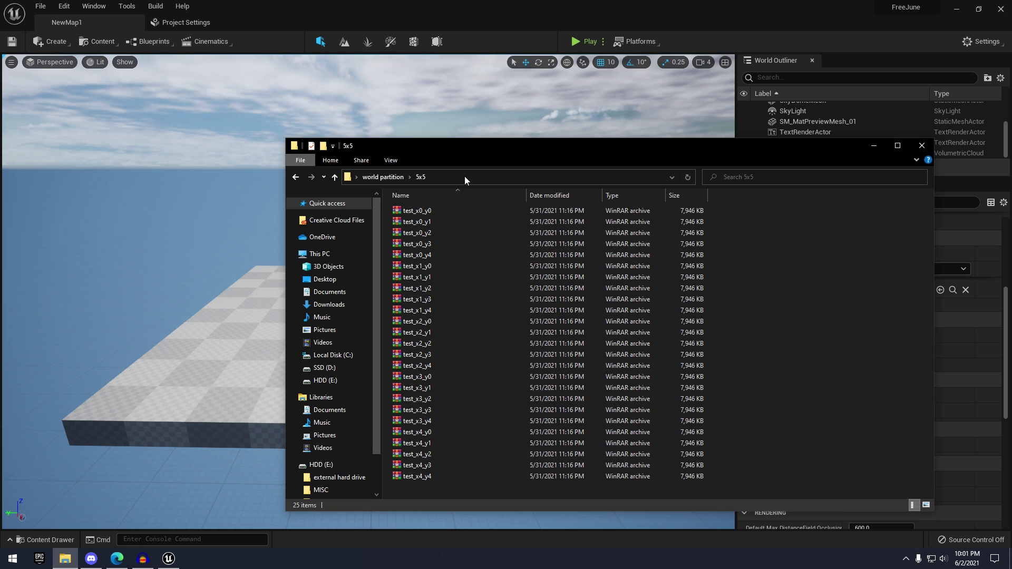
click(389, 178)
drag(508, 148, 505, 118)
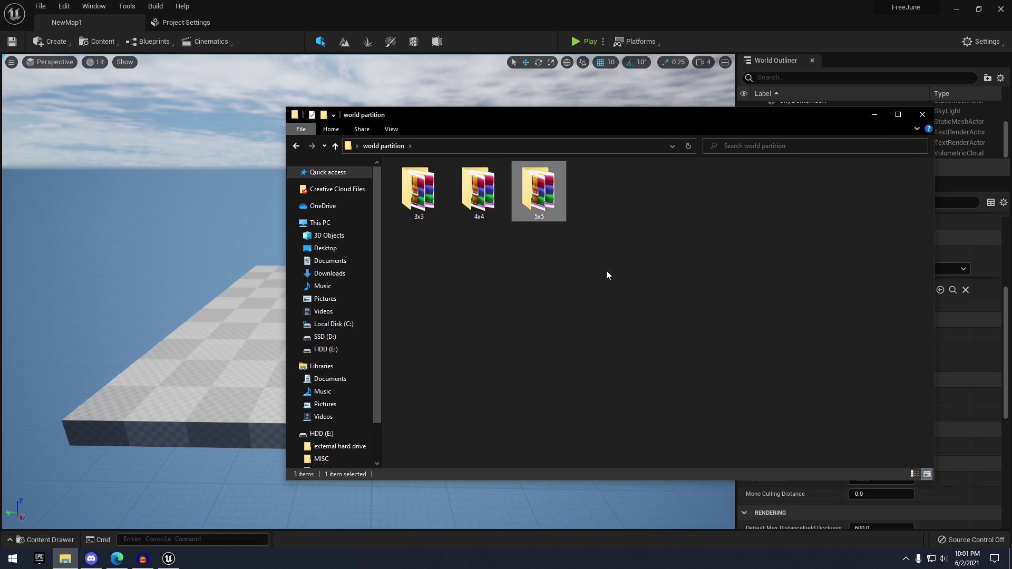
drag(607, 272, 406, 199)
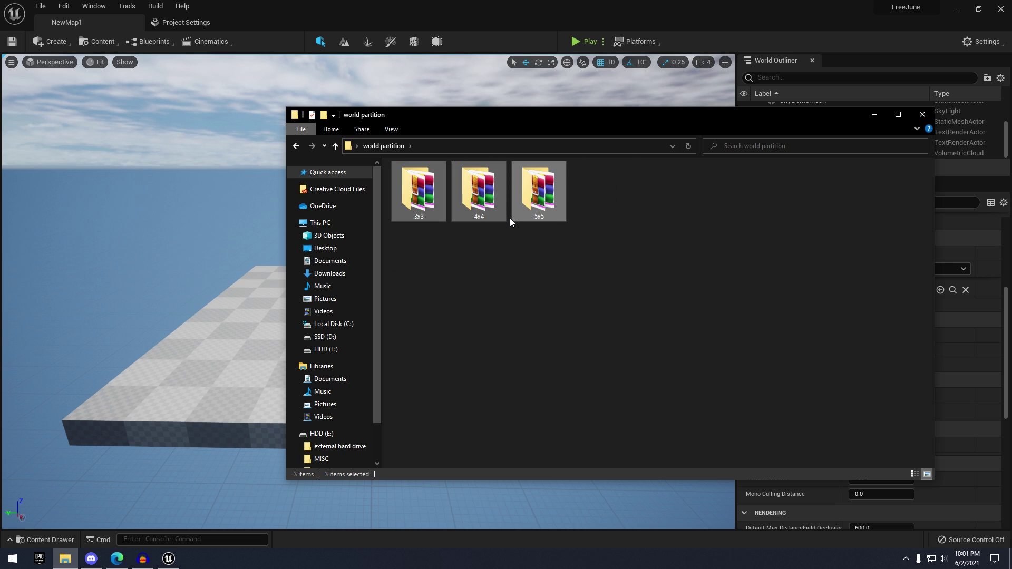
click(529, 238)
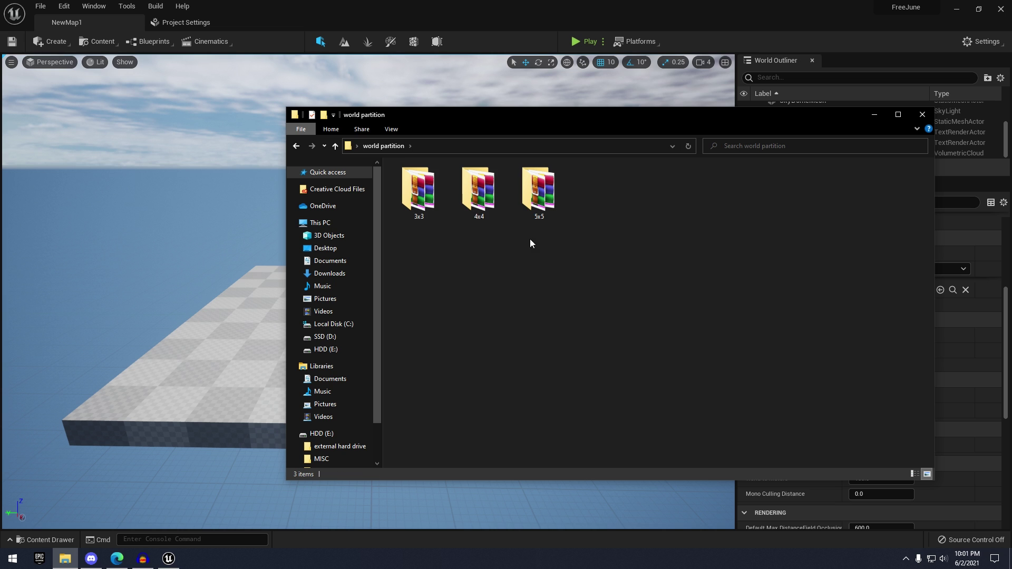
Return to Unreal Editor, enter Landscape mode and set the new landscape to Import from File.
click(492, 9)
click(344, 40)
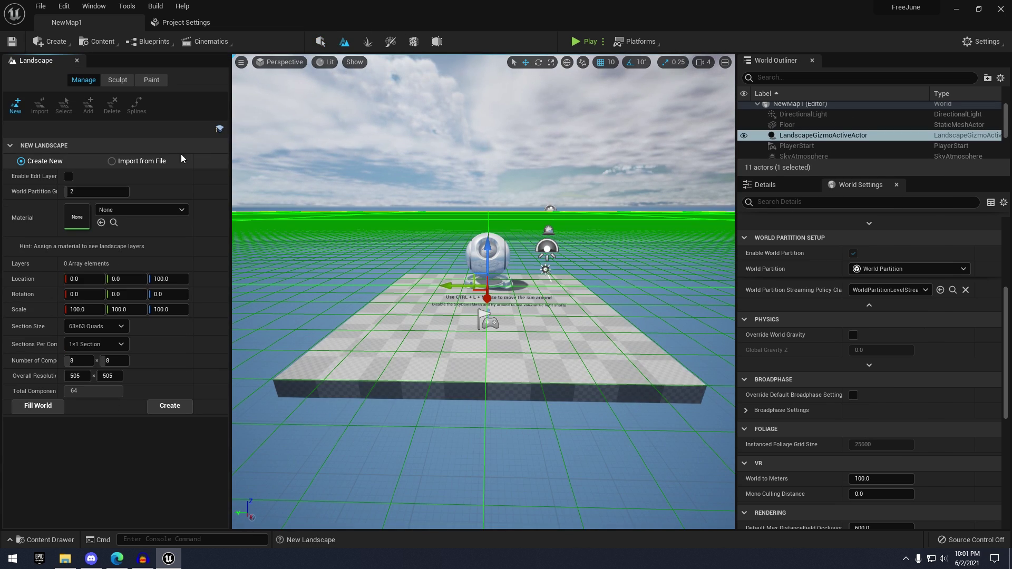
click(137, 160)
mouse_move(351, 177)
right_down()
mouse_move(343, 166)
mouse_move(353, 168)
right_up()
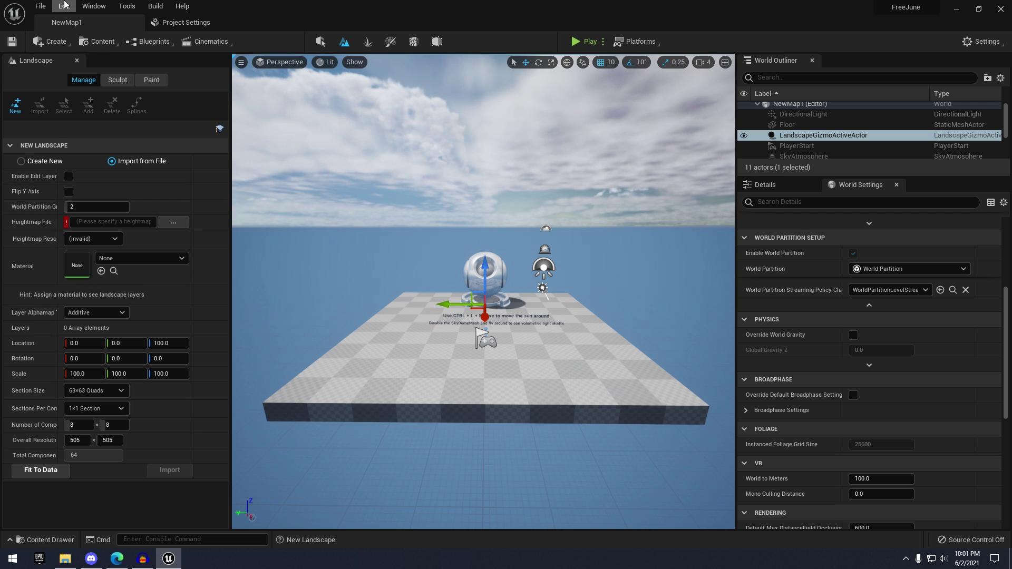
Open the Levels window to check whether it offers anything for this World Partition level, and close it.
click(64, 6)
mouse_move(93, 6)
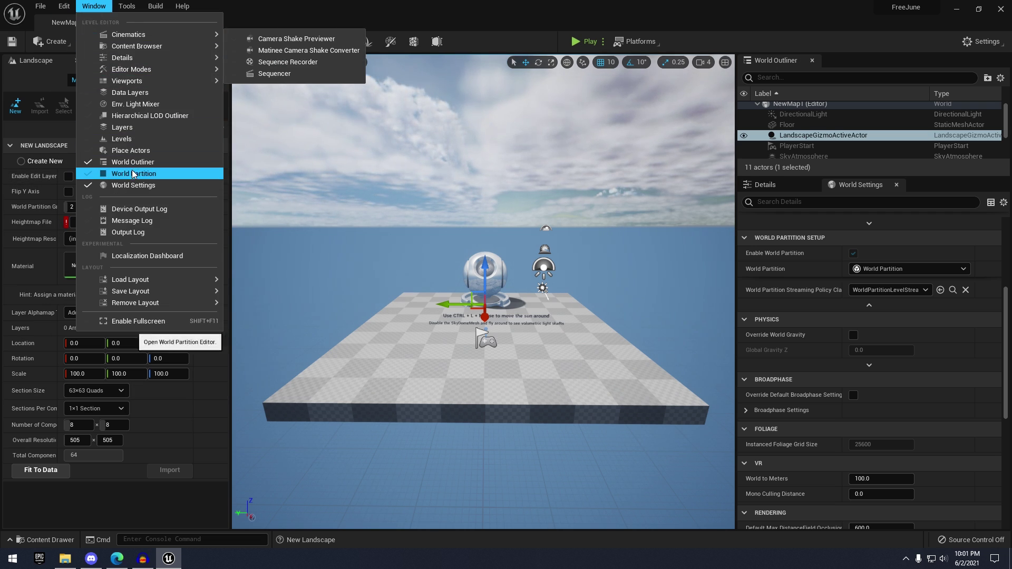
click(127, 139)
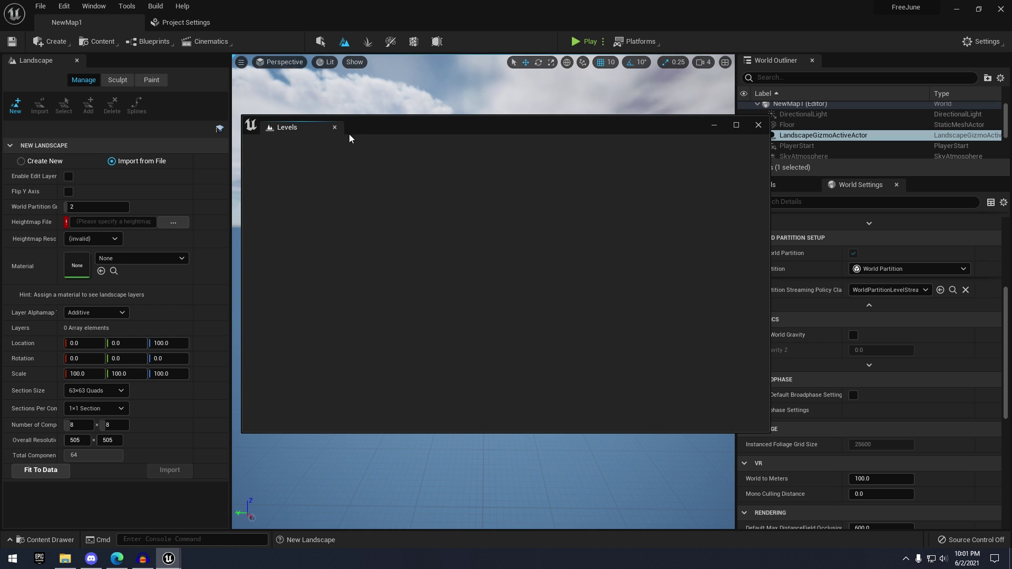
right_click(315, 128)
click(289, 147)
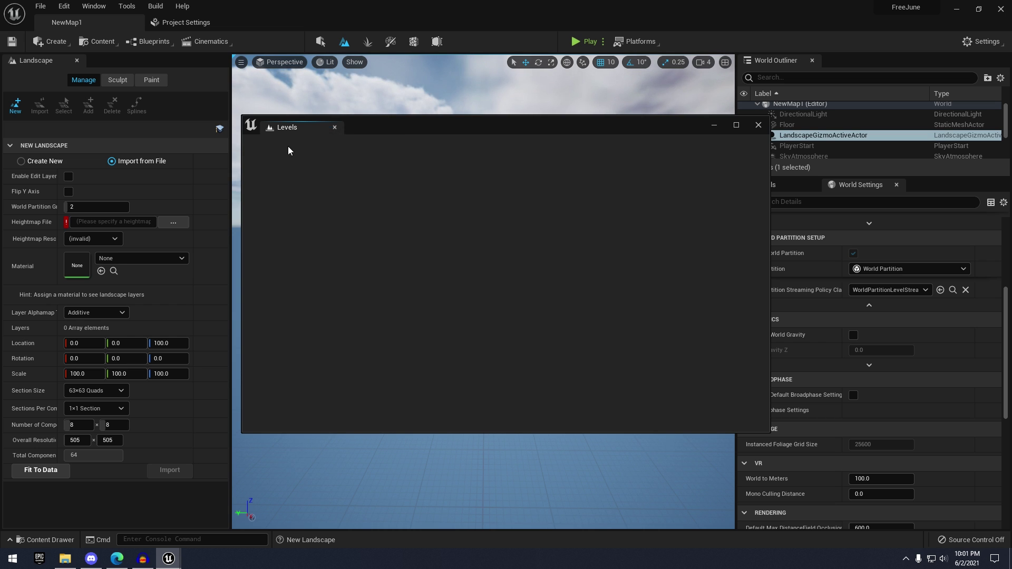
click(334, 128)
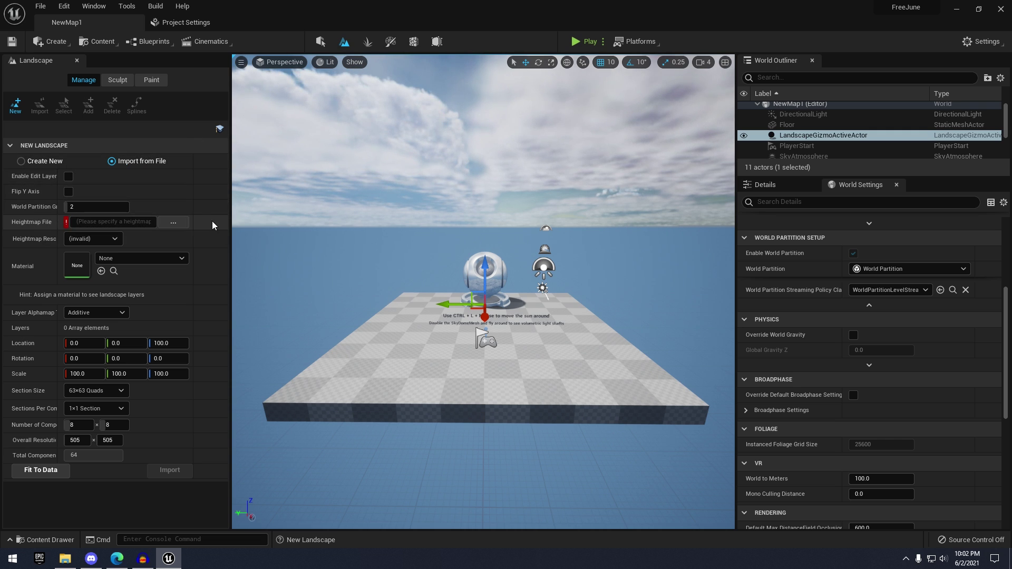
Load test_x0_y0 from the 3x3 folder as the heightmap file for the new landscape.
click(185, 223)
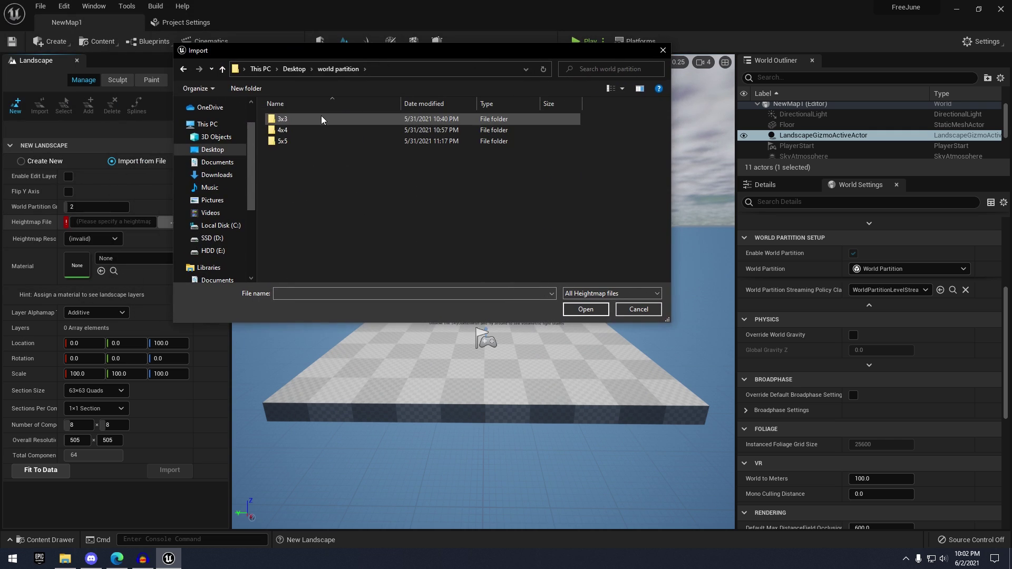
double_click(321, 117)
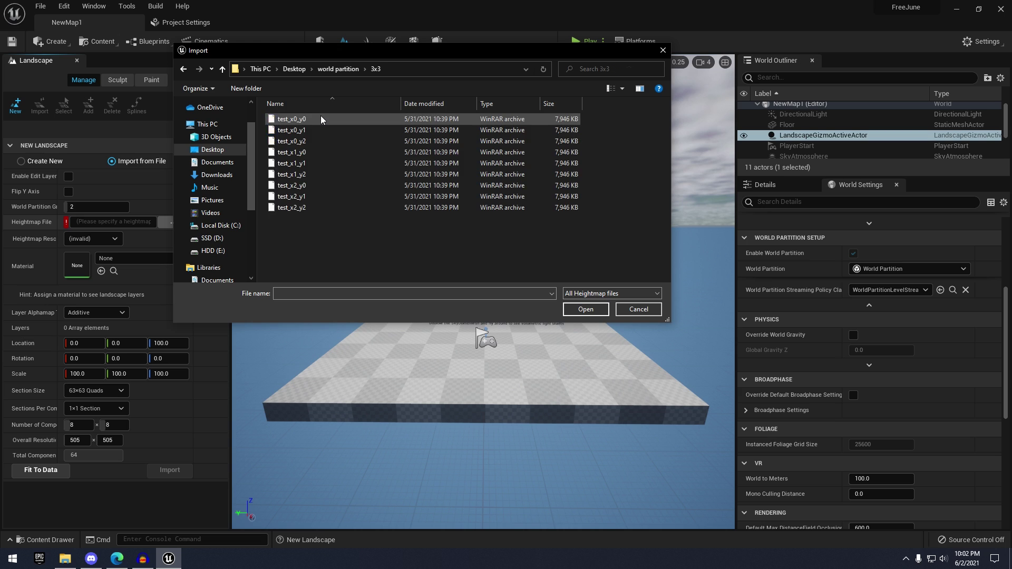
click(278, 121)
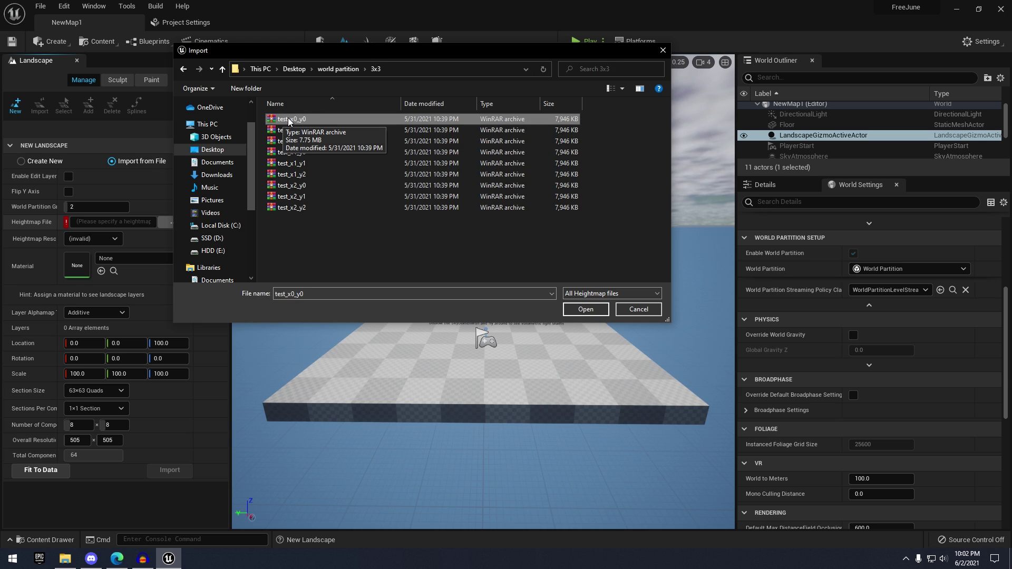
click(584, 309)
Raise the viewport camera speed to 6 and survey the whole wireframe preview of the tiled landscape.
right_drag(241, 230, 79, 280)
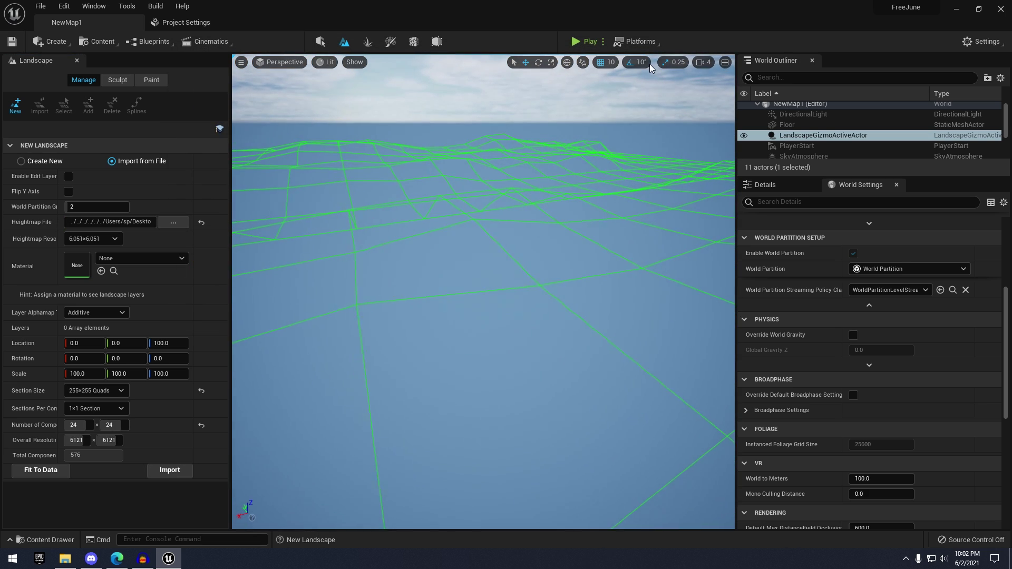
click(710, 63)
drag(731, 87, 760, 87)
right_drag(659, 158, 733, 195)
key(s)
right_drag(679, 145, 720, 137)
right_drag(666, 166, 673, 174)
key(w)
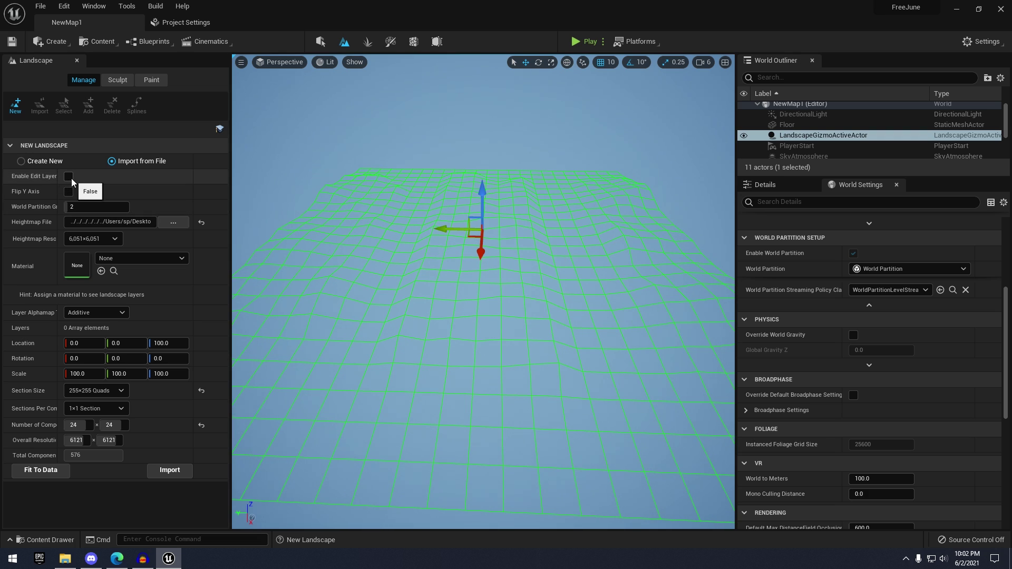
Enable Flip Y Axis, check the 6,051×6,051 heightmap resolution and import the landscape.
click(68, 191)
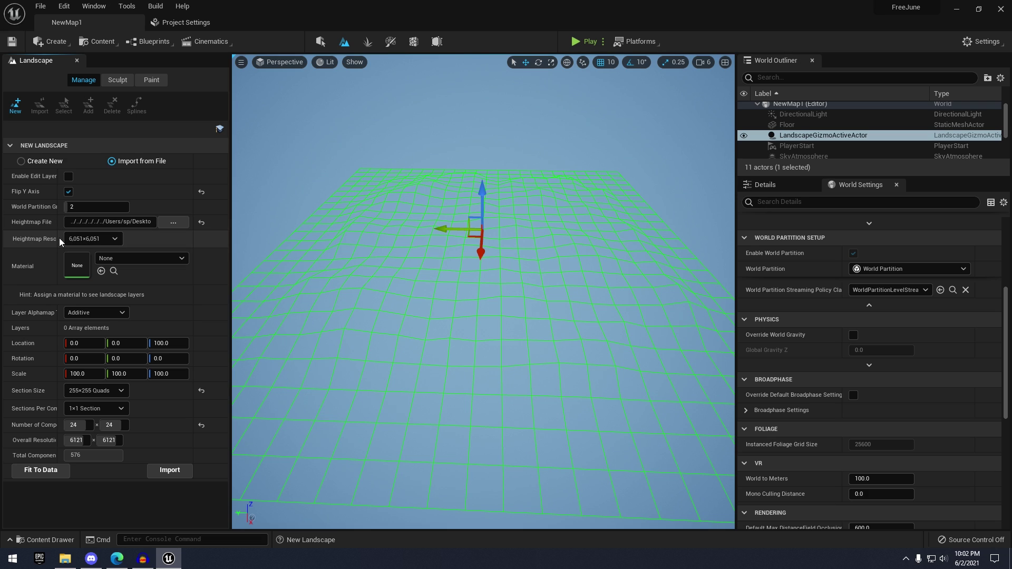
drag(63, 239, 72, 238)
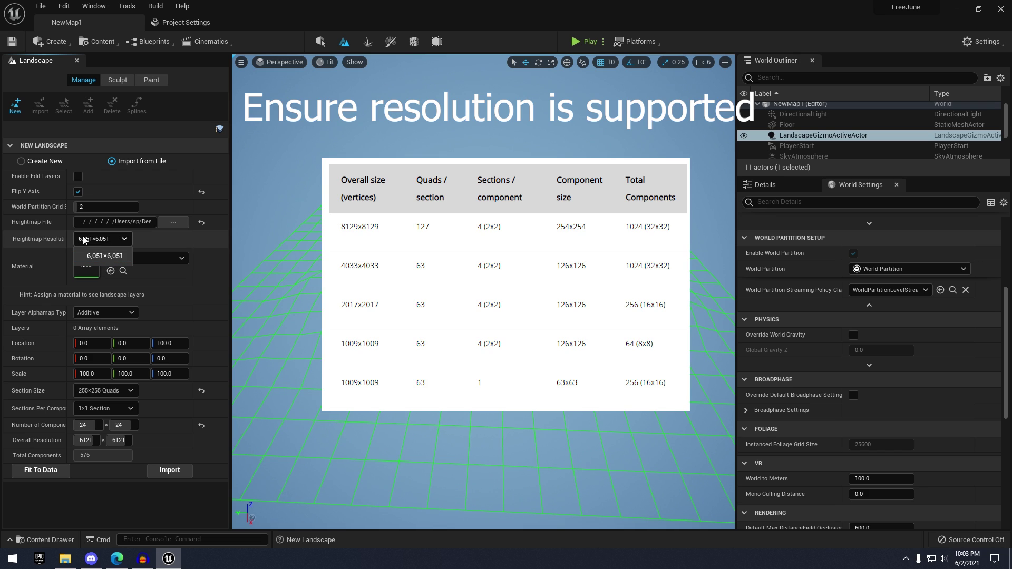
click(105, 239)
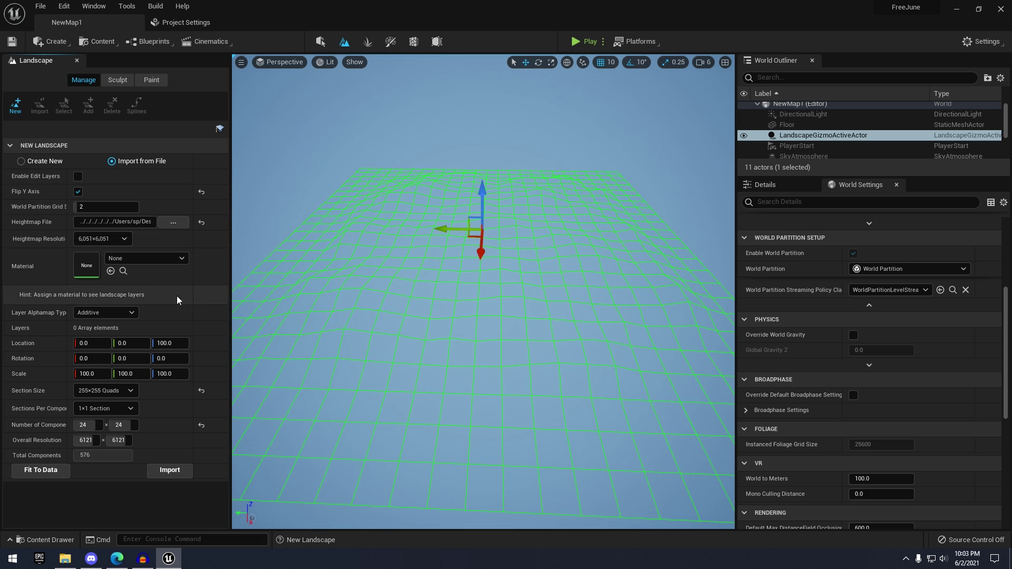
click(175, 470)
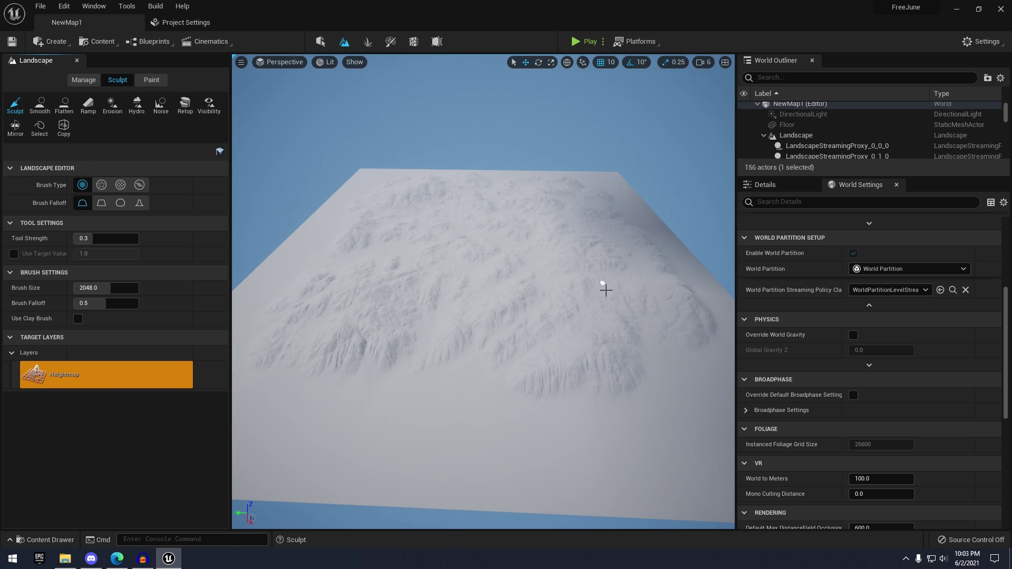
Switch to selection mode and look over the imported mountain terrain up close.
click(320, 41)
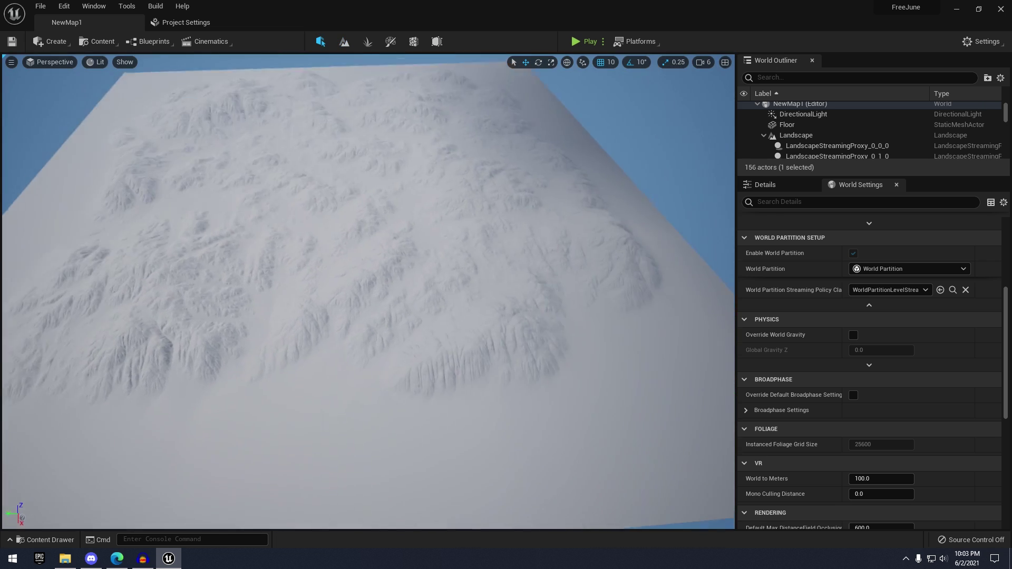
key(w)
right_drag(368, 292, 369, 239)
key(w)
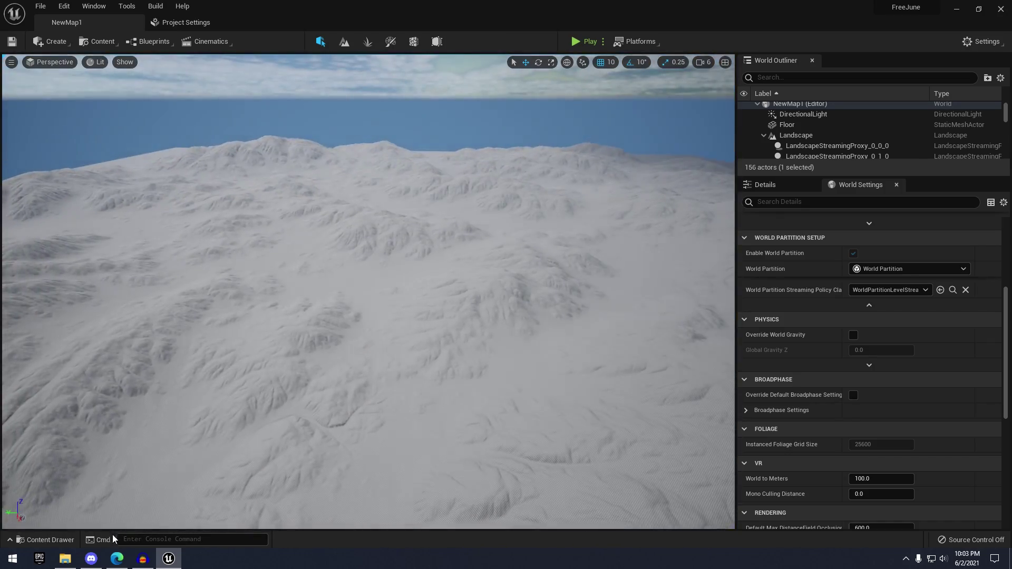
Switch to File Explorer and review the heightmap tiles in the 4x4 and 5x5 folders again.
click(65, 559)
double_click(479, 191)
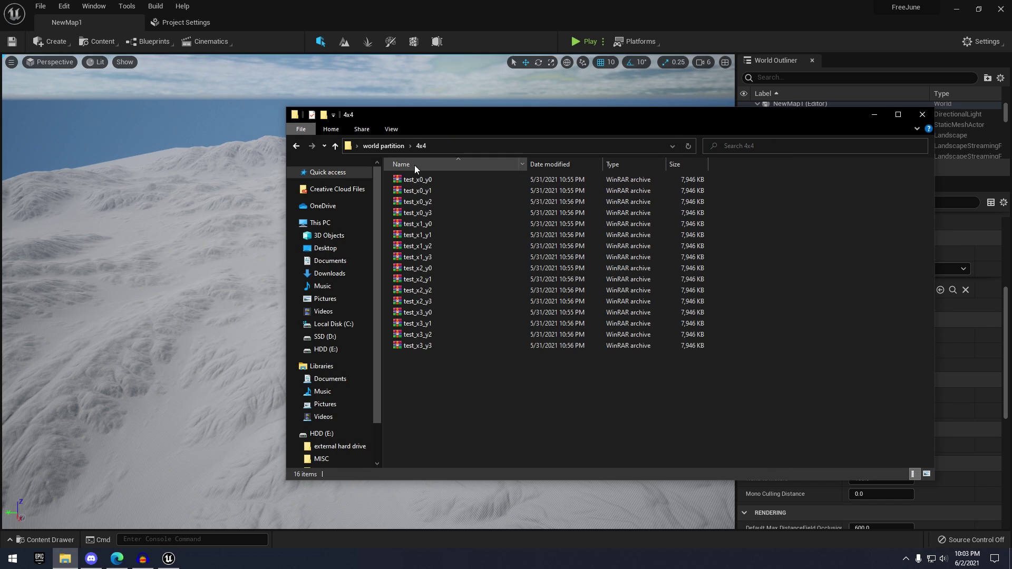
click(391, 150)
double_click(539, 191)
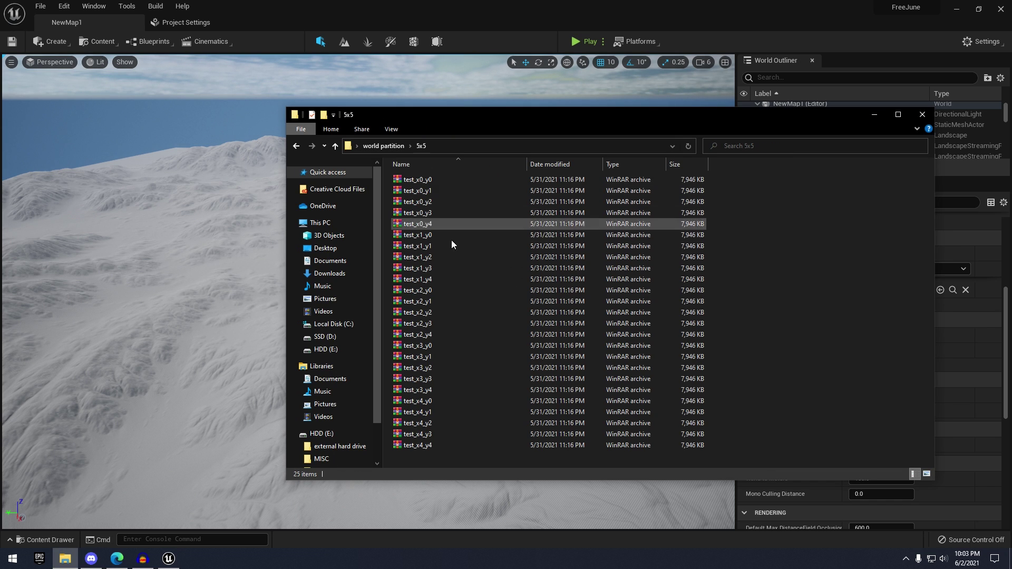
click(392, 150)
Return to Unreal Editor and select a single landscape streaming proxy in the middle of the mountain terrain.
click(632, 49)
right_drag(564, 128, 405, 238)
click(404, 238)
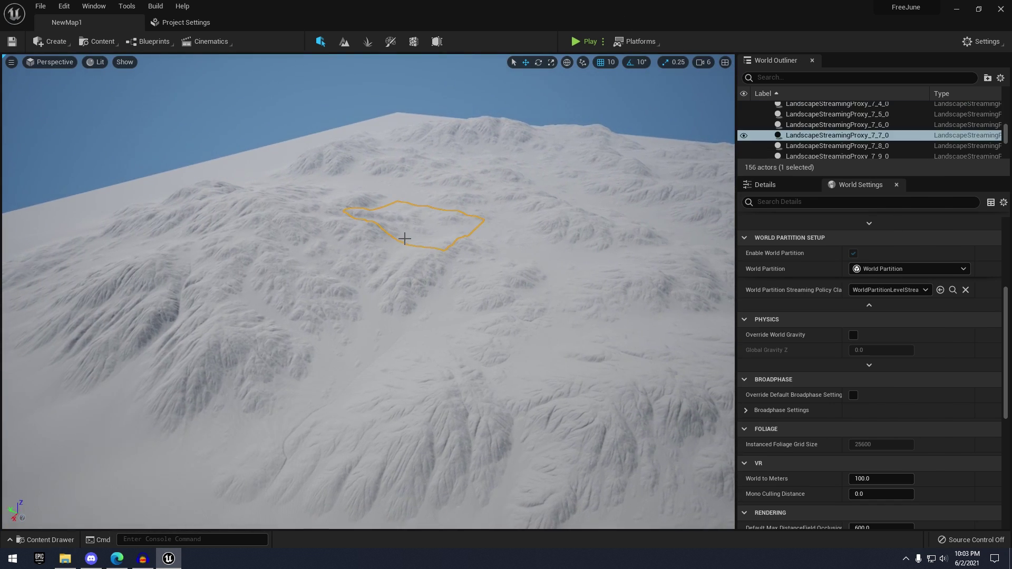
Select the landscape streaming proxies one after another along the near edge, starting at the corner, and view their resolution details.
scroll(404, 239, down, 10)
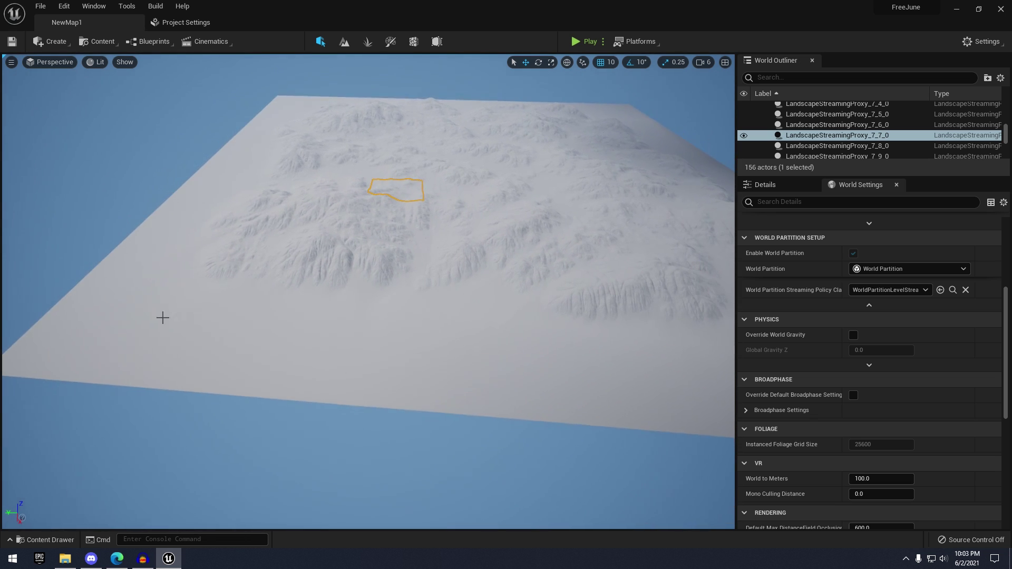
click(95, 344)
right_drag(95, 344, 169, 353)
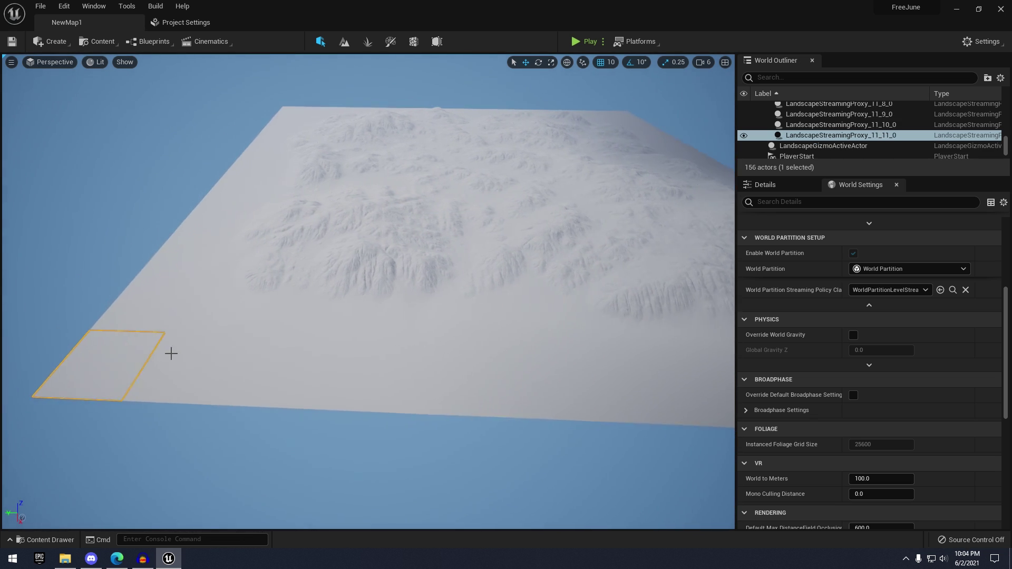
click(221, 362)
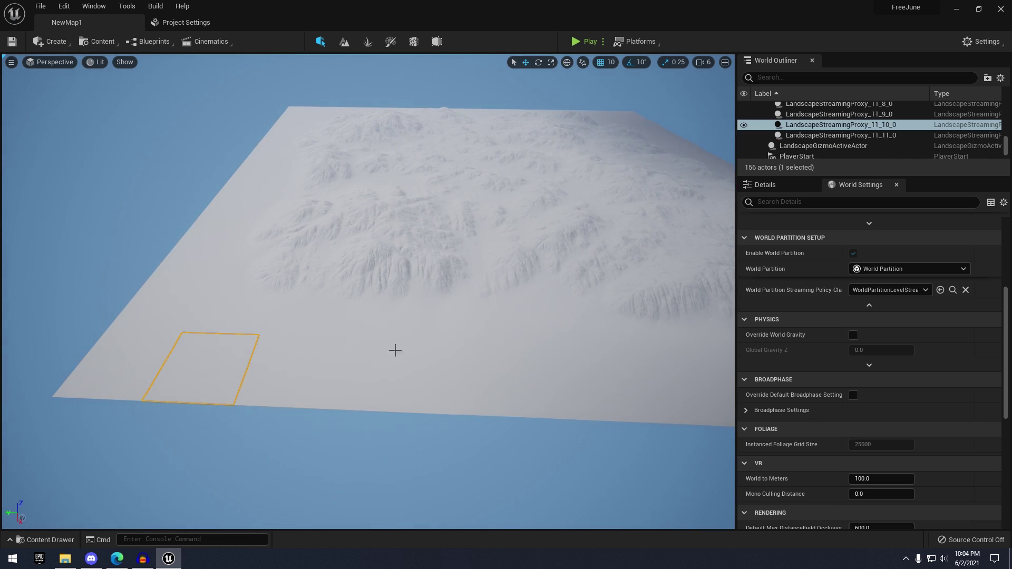
click(295, 381)
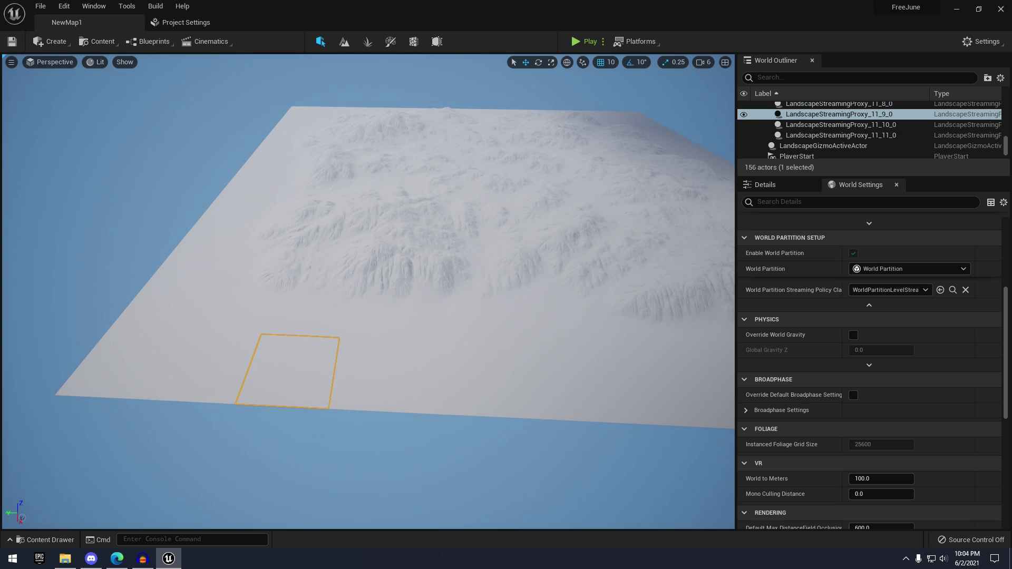
click(372, 379)
click(464, 387)
right_drag(500, 391, 526, 391)
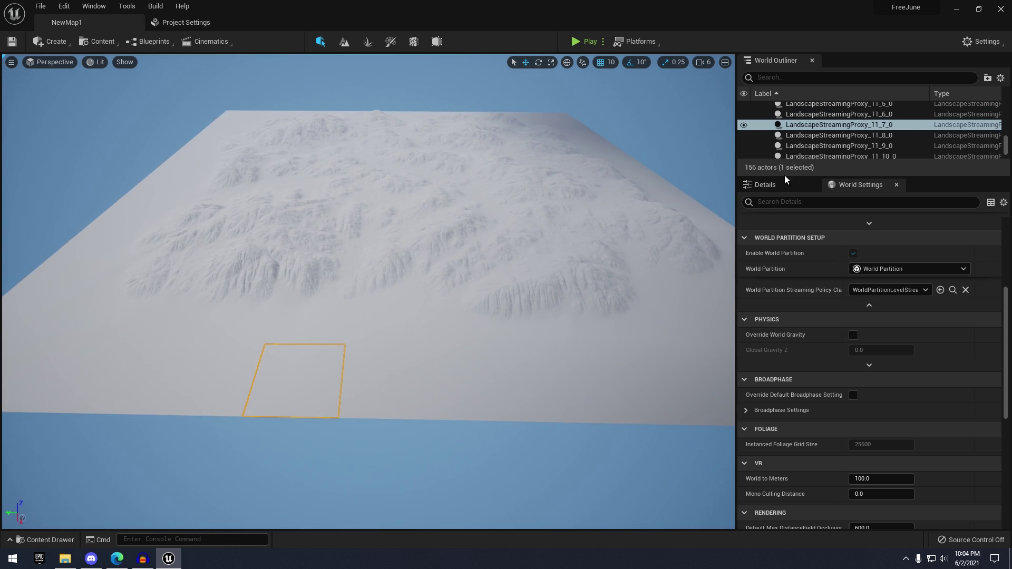
click(769, 184)
click(390, 389)
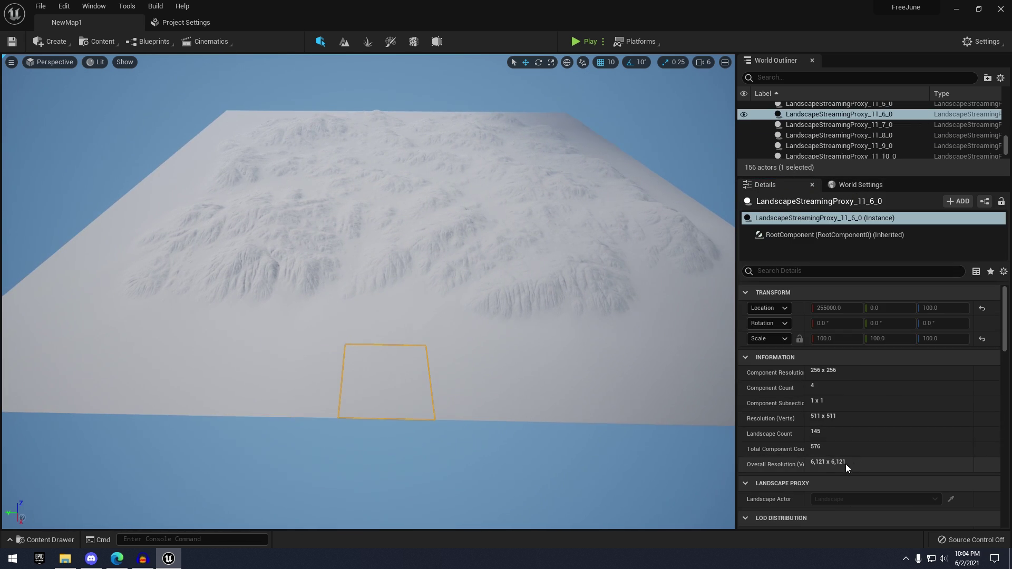
Inspect more streaming proxies toward the opposite corner and up the slopes, then look across the mountain terrain up close.
right_drag(478, 398, 754, 393)
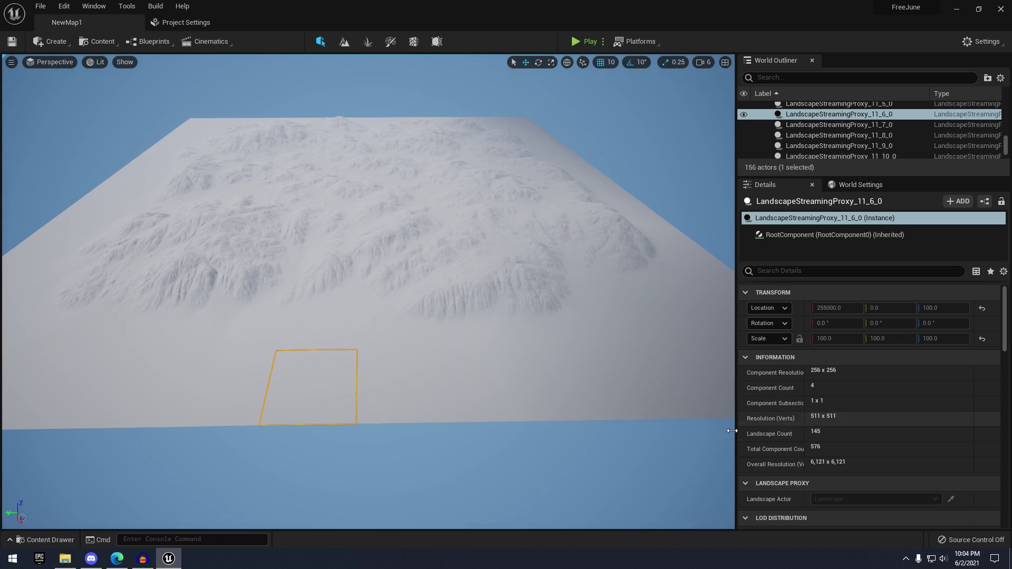
click(414, 395)
click(501, 389)
right_drag(591, 381, 640, 381)
click(543, 352)
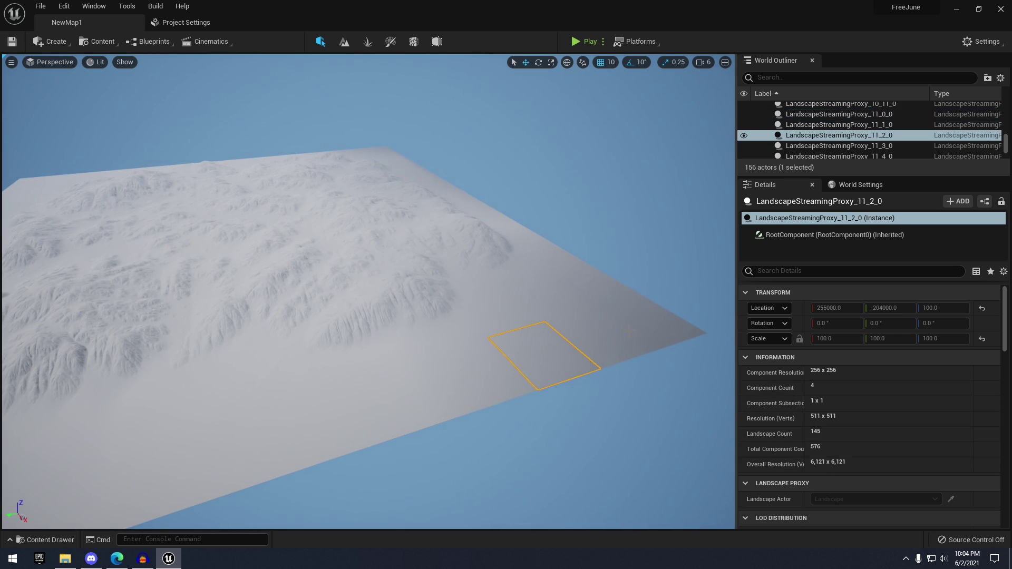
click(637, 320)
click(507, 270)
click(437, 310)
click(371, 323)
right_drag(370, 323, 247, 330)
click(447, 318)
key(w)
right_drag(447, 318, 422, 306)
key(w)
Review the World Partition section in World Settings and save all changes.
click(855, 184)
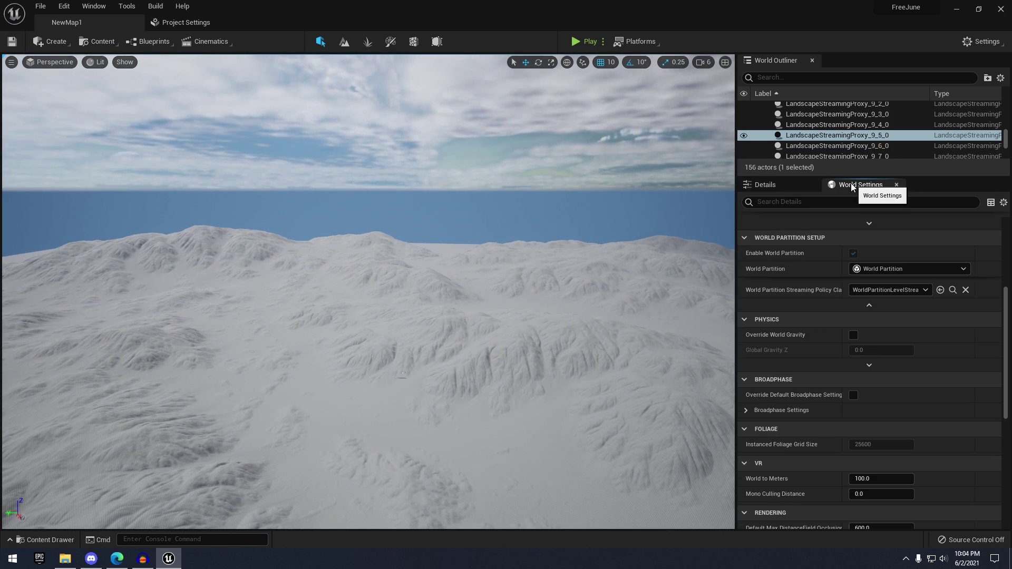
scroll(878, 388, down, 4)
scroll(892, 388, down, 2)
scroll(890, 379, up, 7)
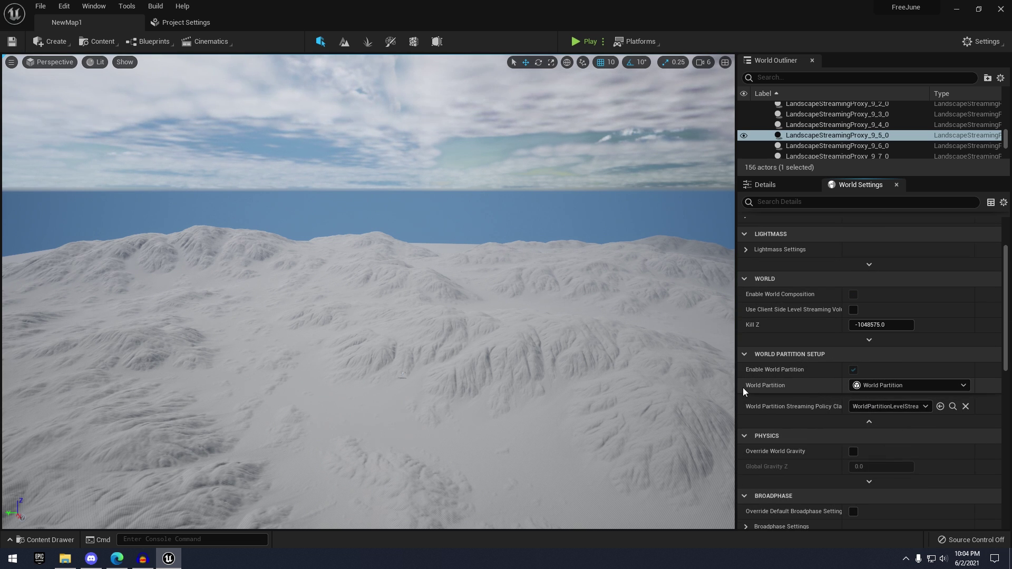
scroll(741, 387, down, 2)
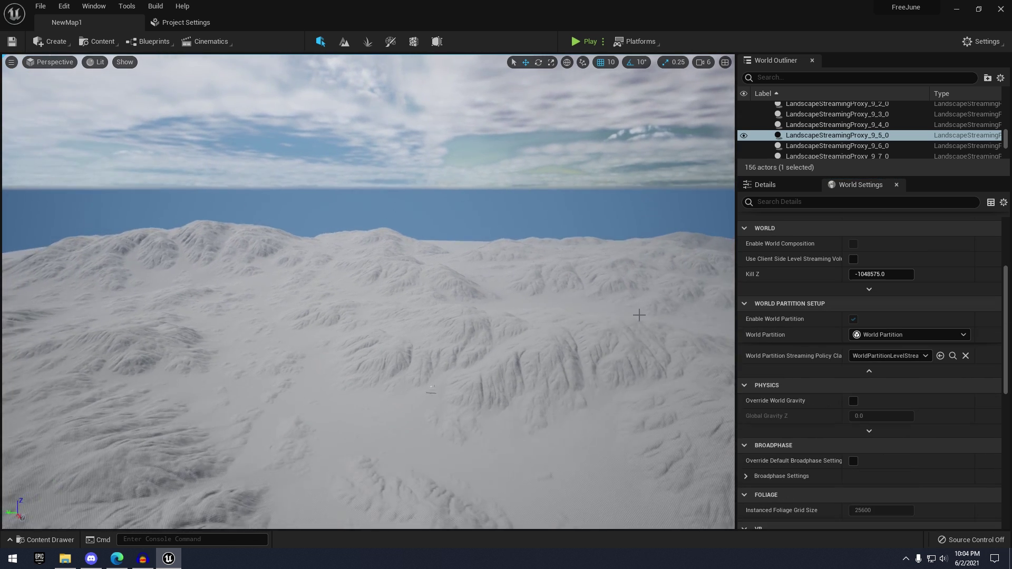
click(40, 6)
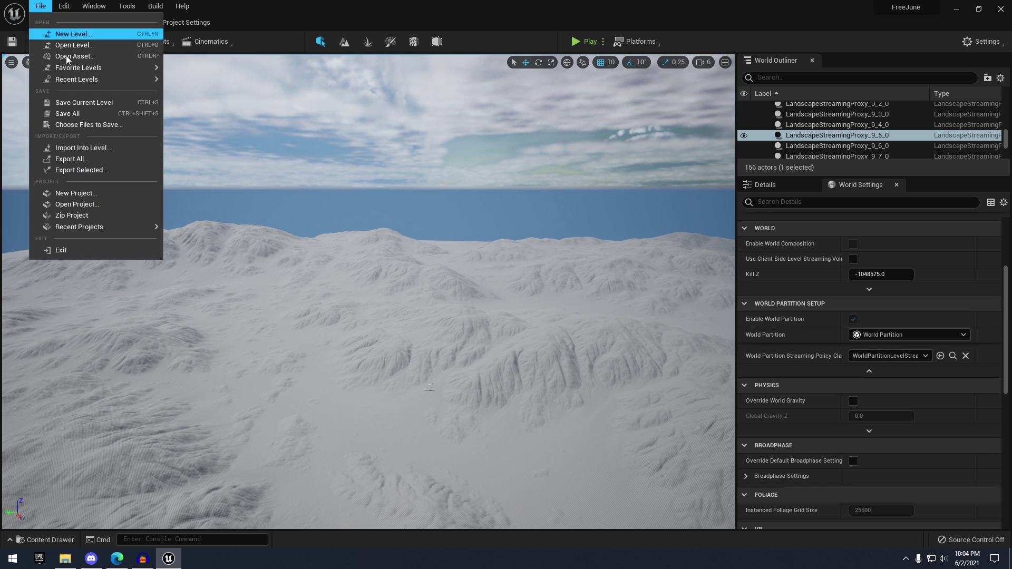
click(72, 112)
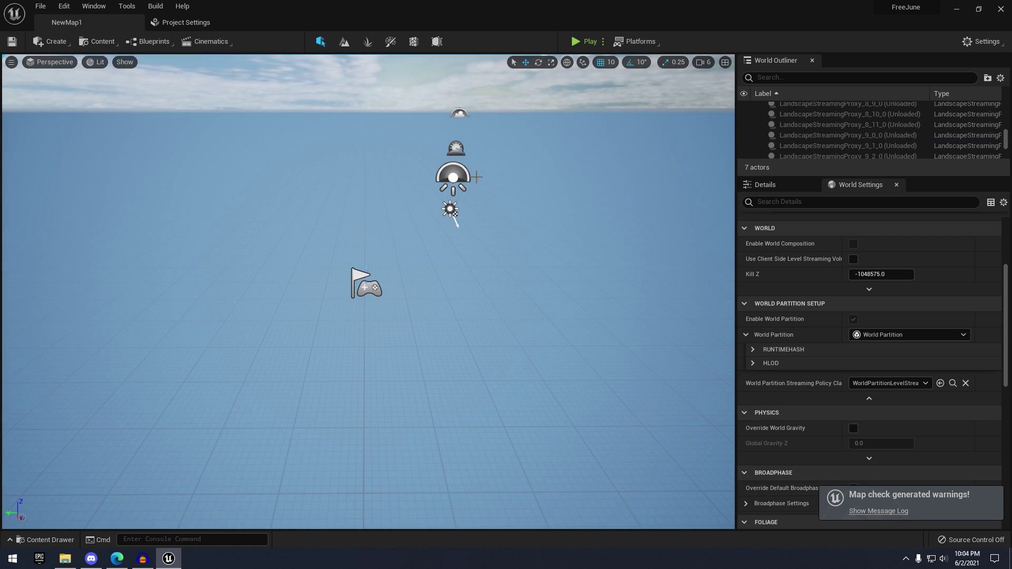
Look around the level with its landscape unloaded and open the World Partition window.
right_drag(557, 328, 531, 255)
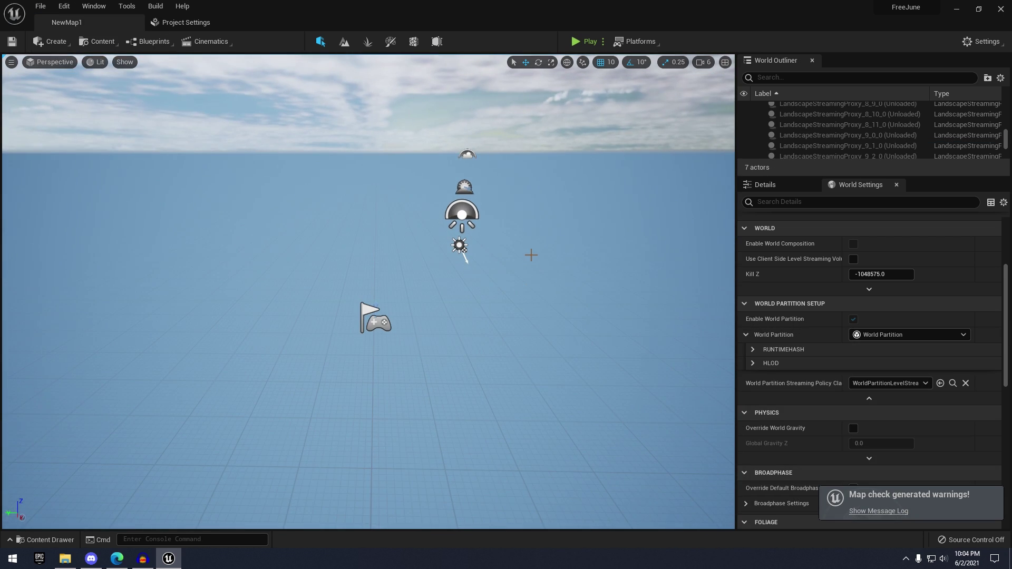
key(w)
right_drag(531, 289, 525, 283)
key(s)
key(s)
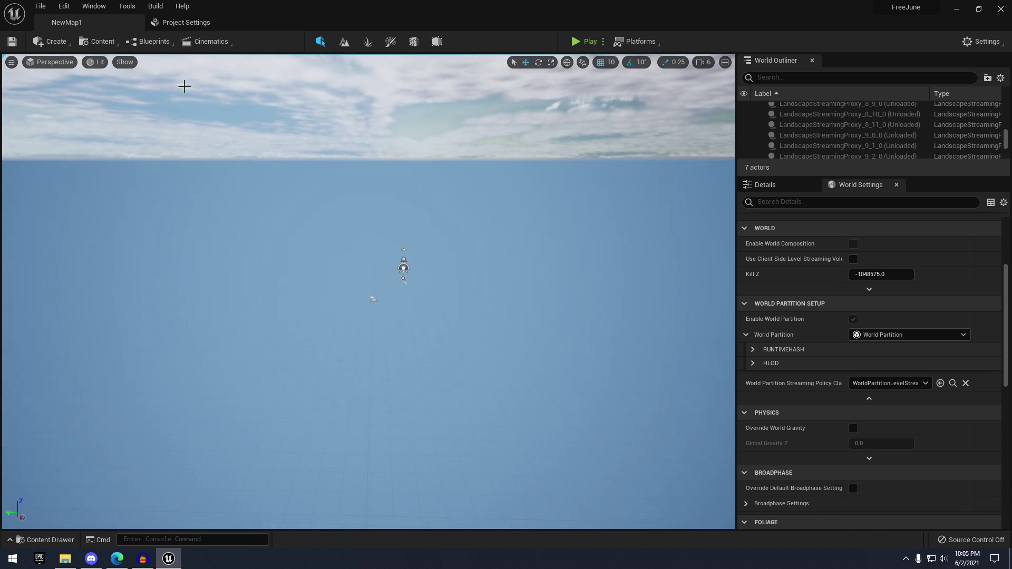
click(95, 6)
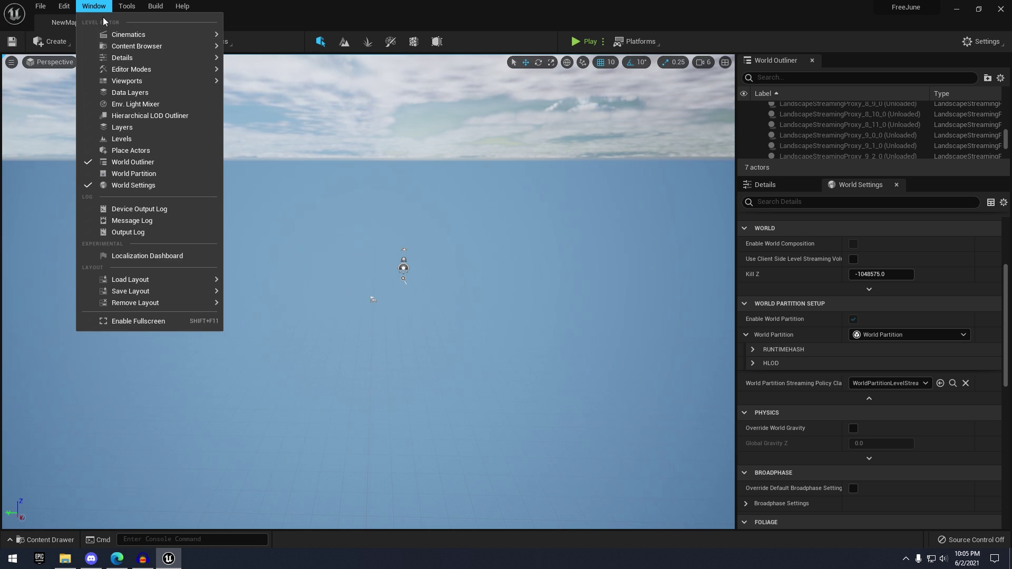
click(122, 174)
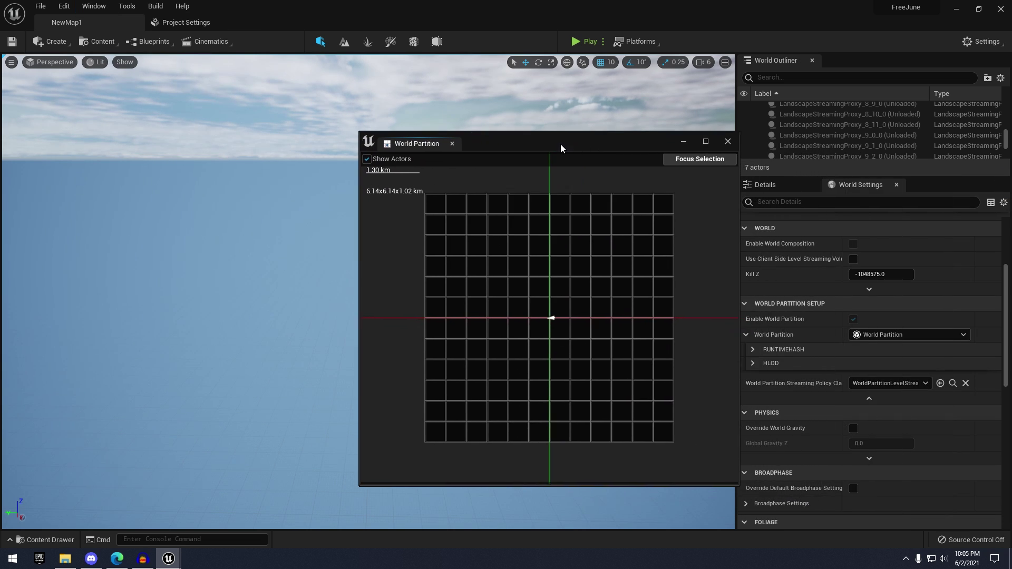
Examine the World Partition map, checking the cell grid and the overall extent of the landscape at different scales.
scroll(561, 200, down, 4)
right_drag(510, 193, 447, 221)
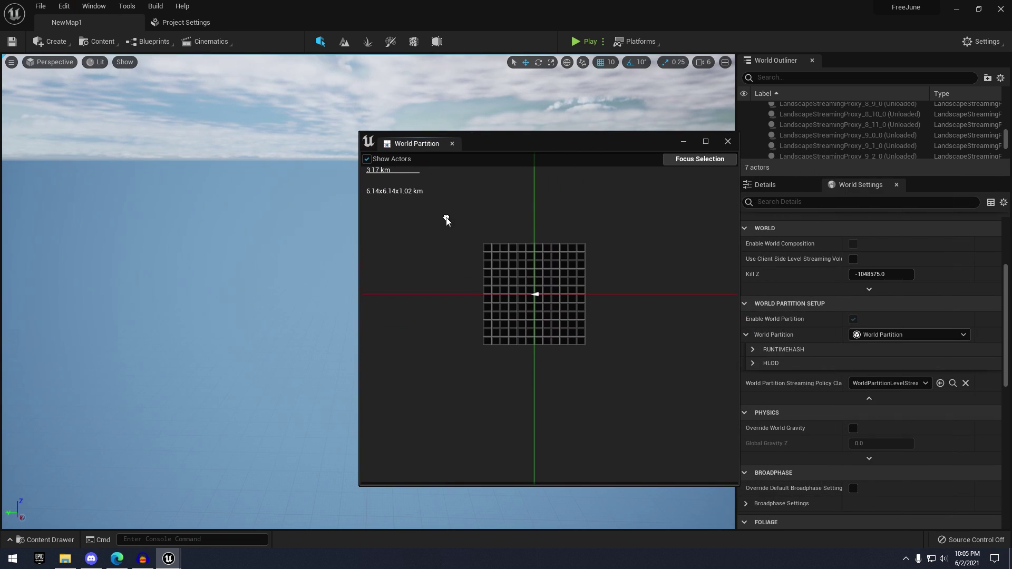
scroll(447, 219, up, 2)
drag(436, 207, 659, 432)
right_drag(680, 388, 656, 362)
click(656, 362)
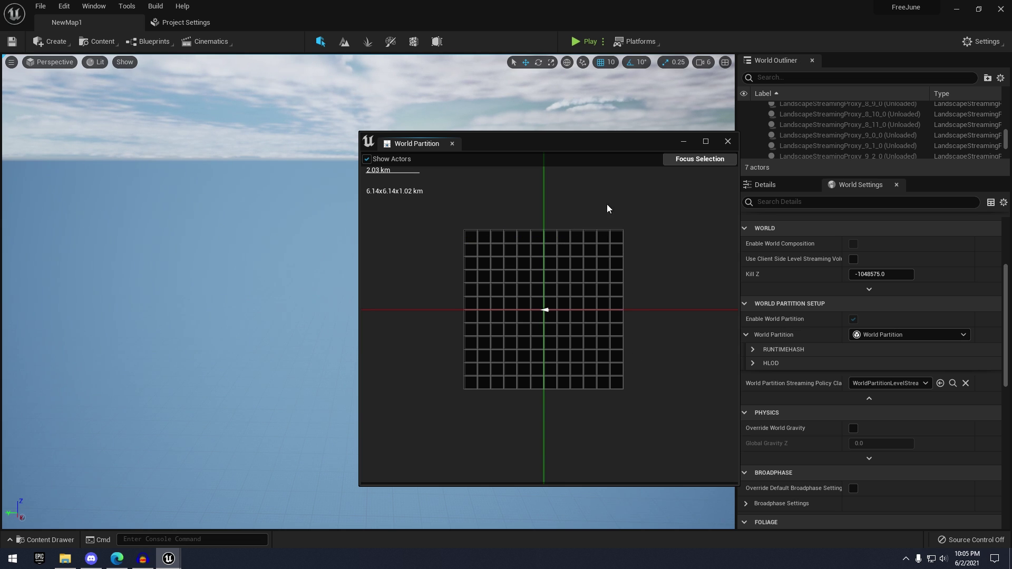
right_drag(607, 206, 588, 212)
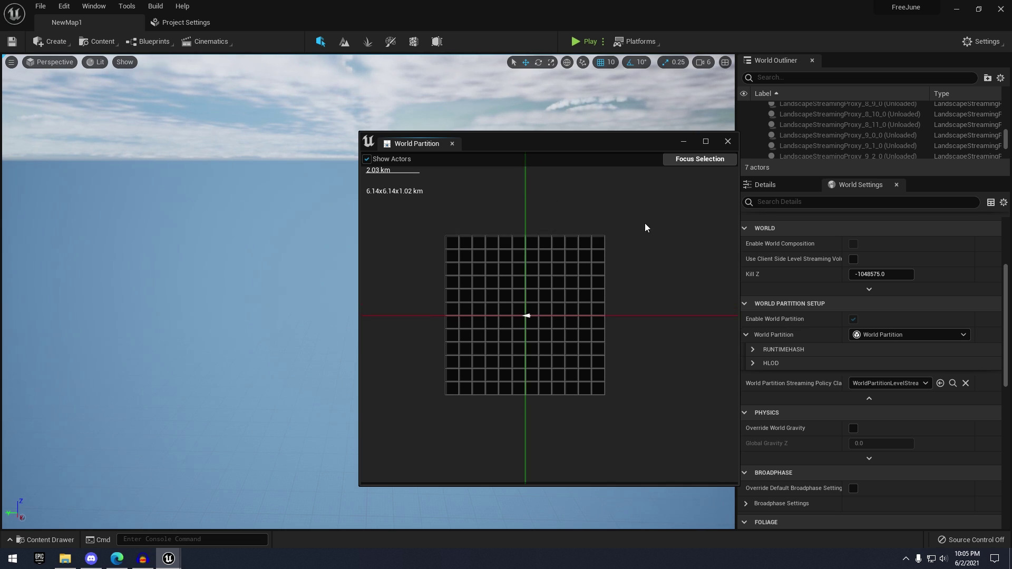
right_drag(652, 233, 647, 219)
scroll(561, 190, down, 3)
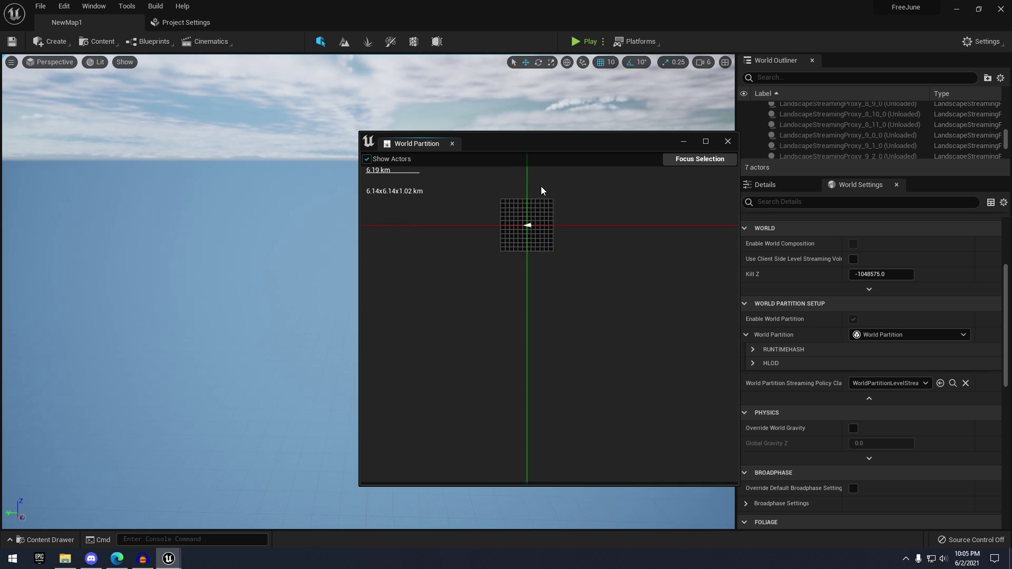
right_drag(578, 198, 598, 272)
scroll(596, 270, up, 3)
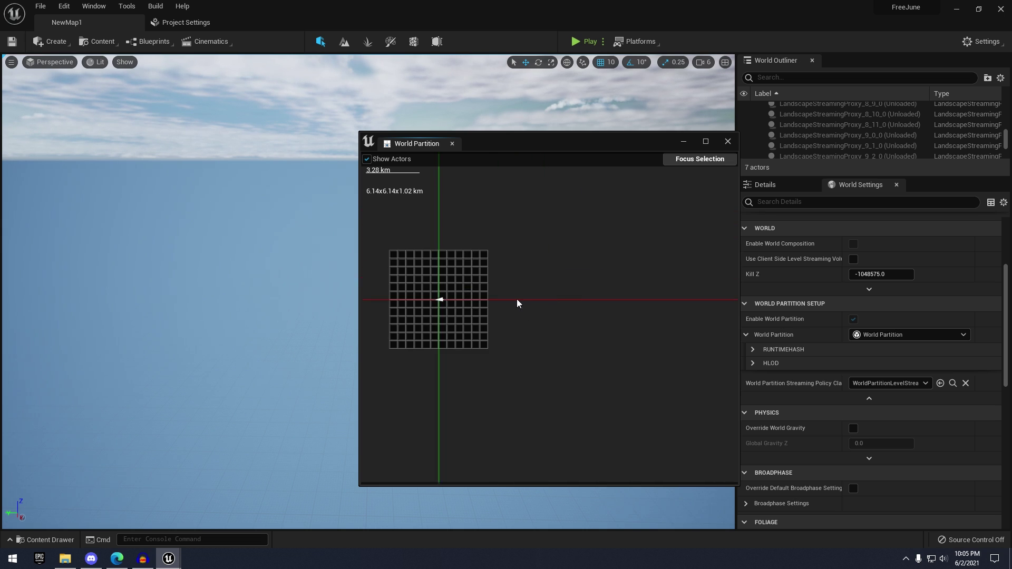
right_drag(495, 245, 510, 215)
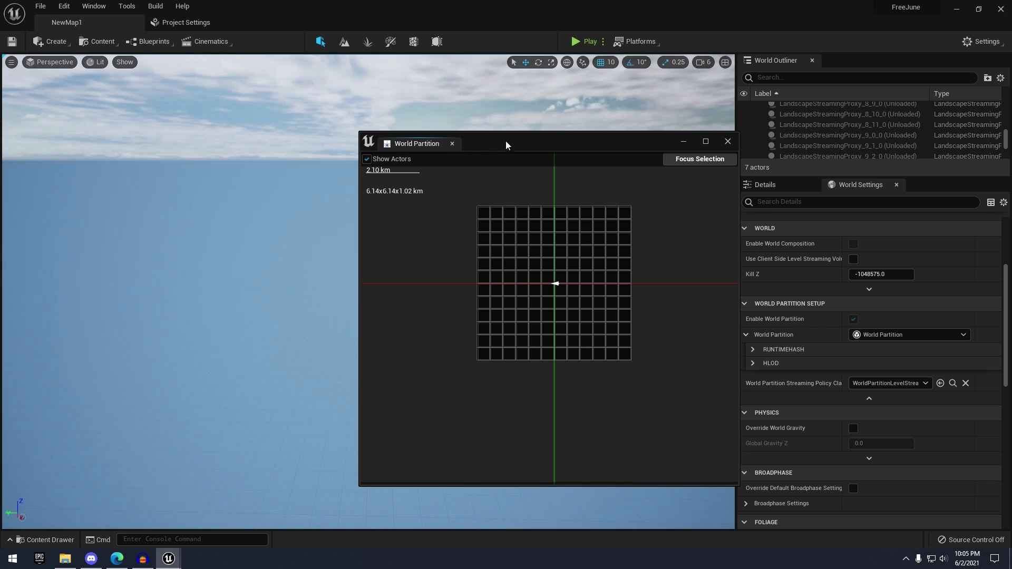
right_drag(475, 168, 473, 200)
drag(473, 201, 557, 239)
right_click(523, 230)
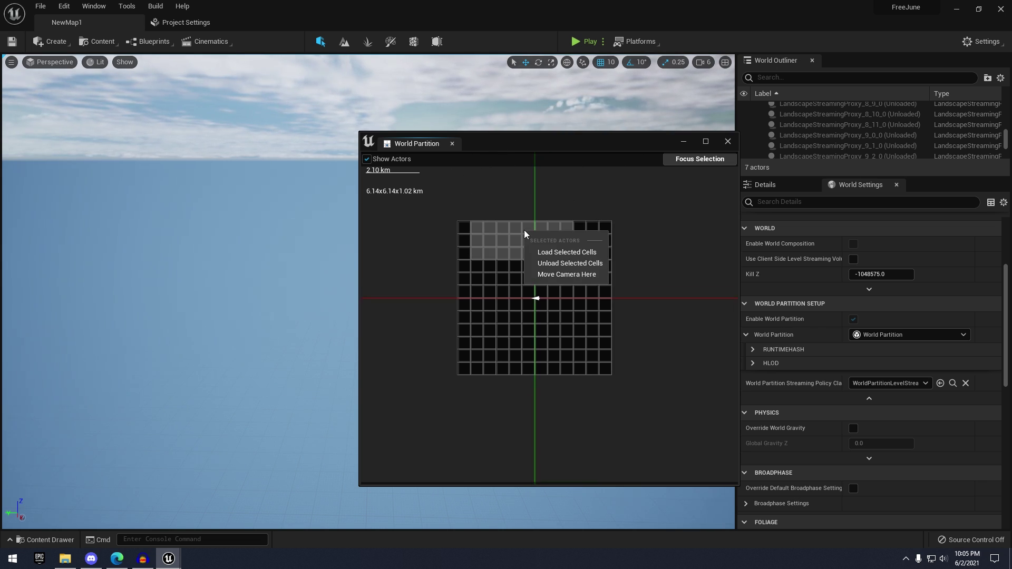
click(515, 234)
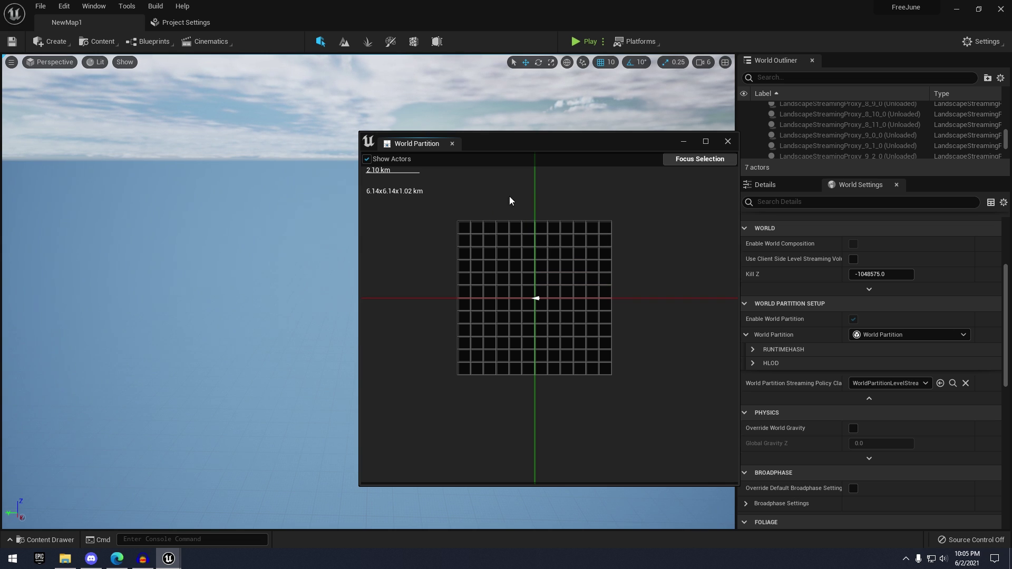
right_drag(509, 196, 506, 193)
drag(654, 141, 629, 147)
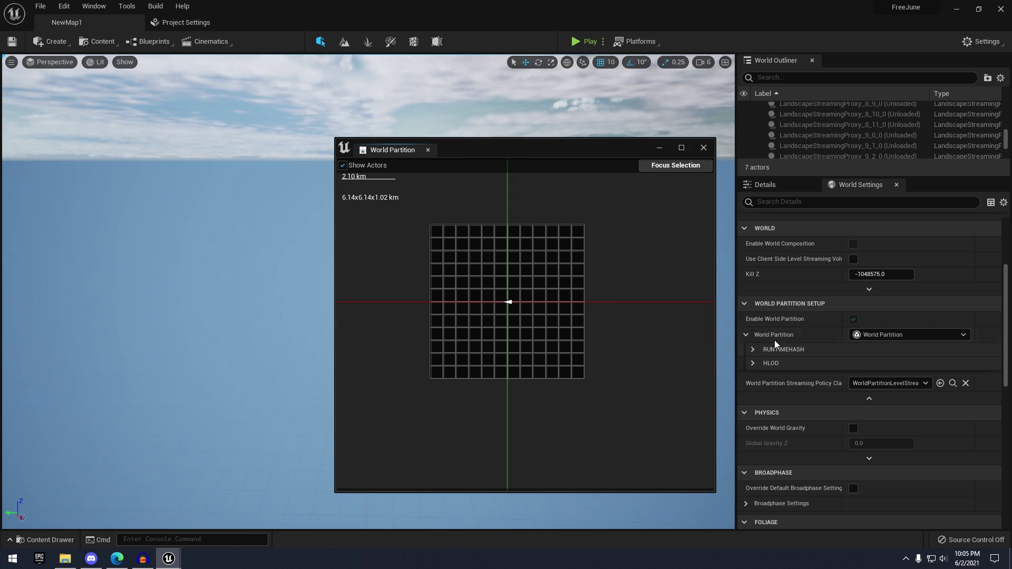
scroll(548, 211, up, 3)
drag(383, 216, 616, 425)
click(640, 325)
drag(671, 286, 533, 405)
right_click(552, 335)
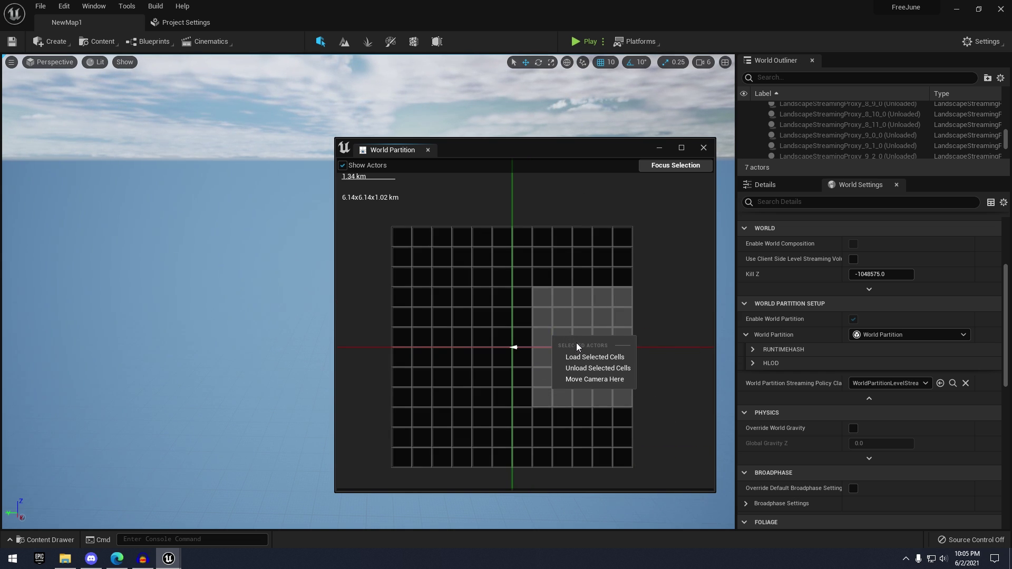
click(382, 262)
right_drag(392, 262, 396, 256)
Select all cells of the World Partition grid and load them.
scroll(397, 255, down, 1)
drag(366, 214, 548, 371)
right_click(549, 371)
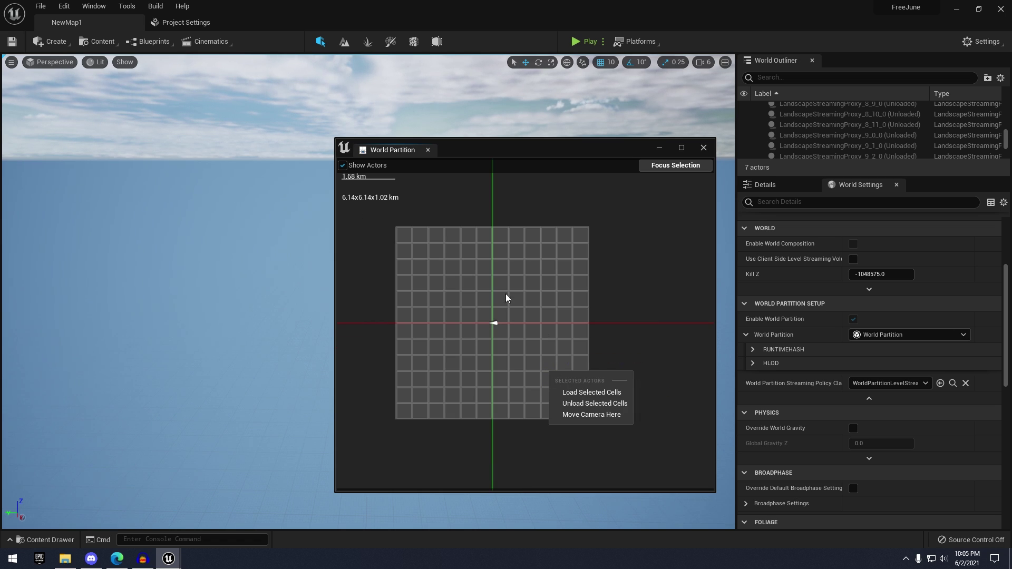
click(597, 392)
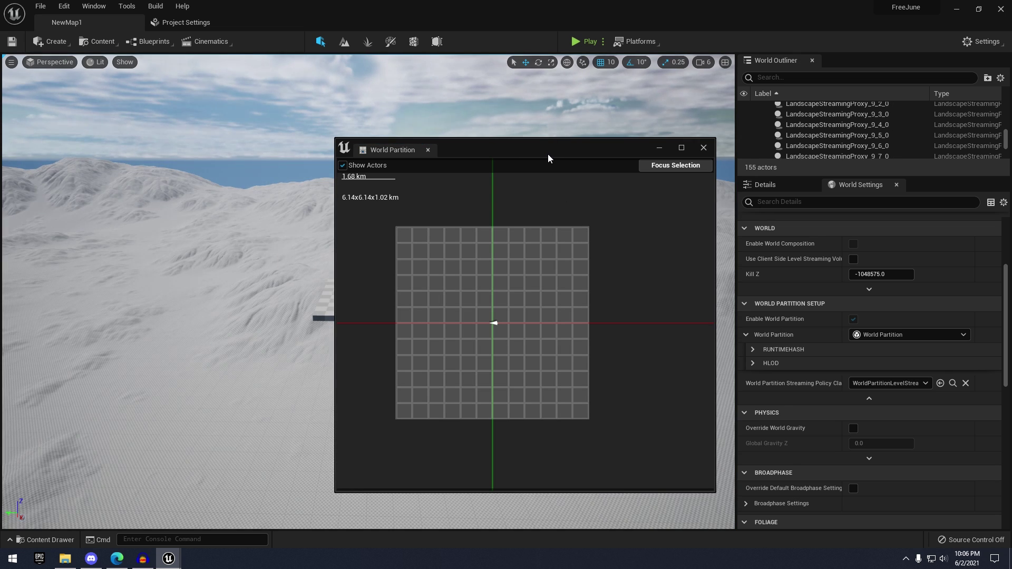
Clear the cell selection and dock the World Partition window between Details and World Settings.
drag(494, 154, 549, 144)
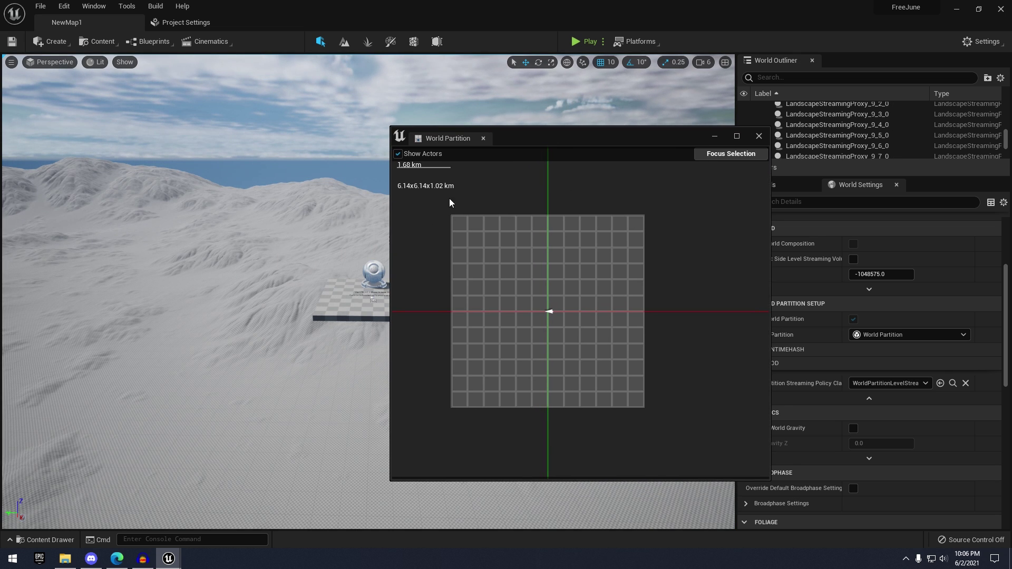
click(668, 274)
right_drag(668, 274, 683, 301)
scroll(683, 300, down, 1)
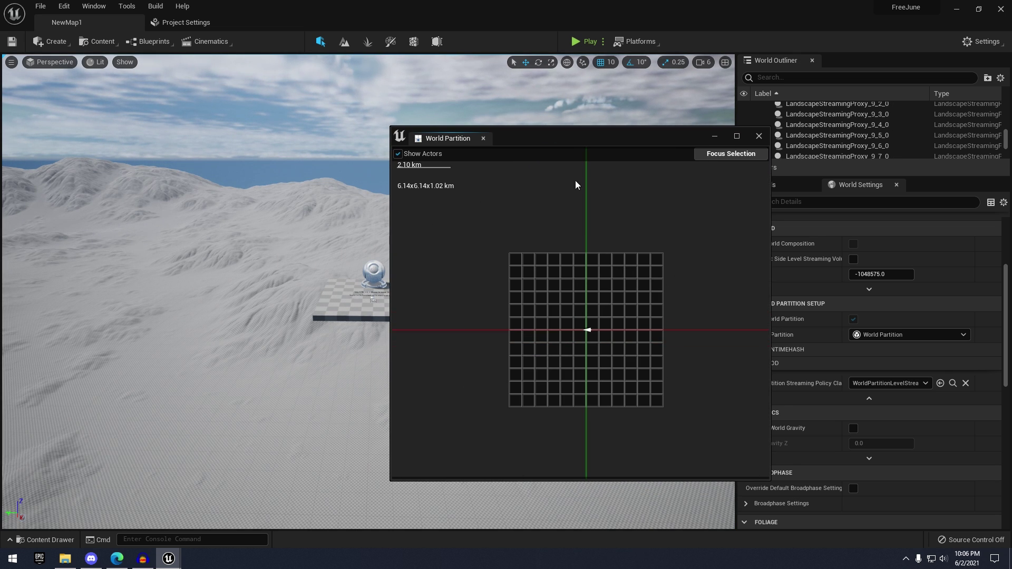
drag(447, 138, 806, 185)
Look over the loaded landscape in the viewport from several directions.
right_drag(554, 205, 359, 188)
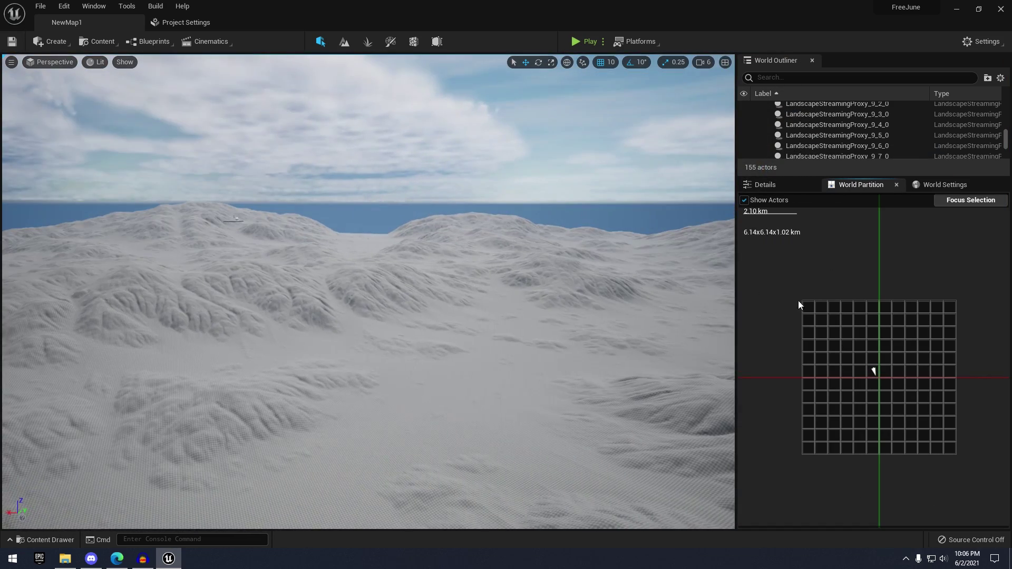
key(s)
right_drag(551, 339, 712, 412)
key(a)
right_drag(554, 206, 554, 205)
In World Settings, expand the World Partition runtime hash settings down to the first grid entry and enable Preview Grids.
click(929, 187)
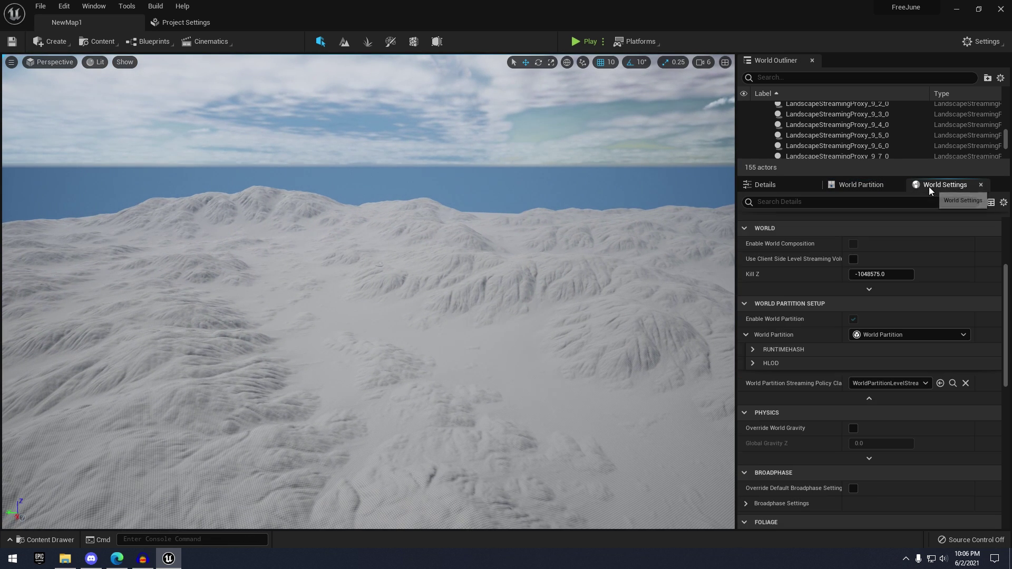
right_drag(685, 369, 733, 354)
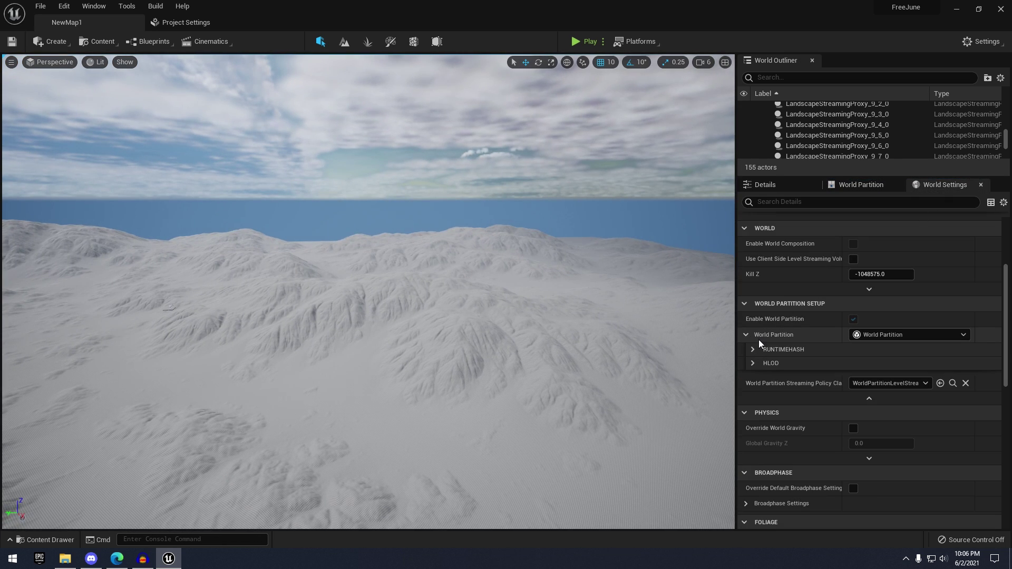
click(753, 349)
click(762, 366)
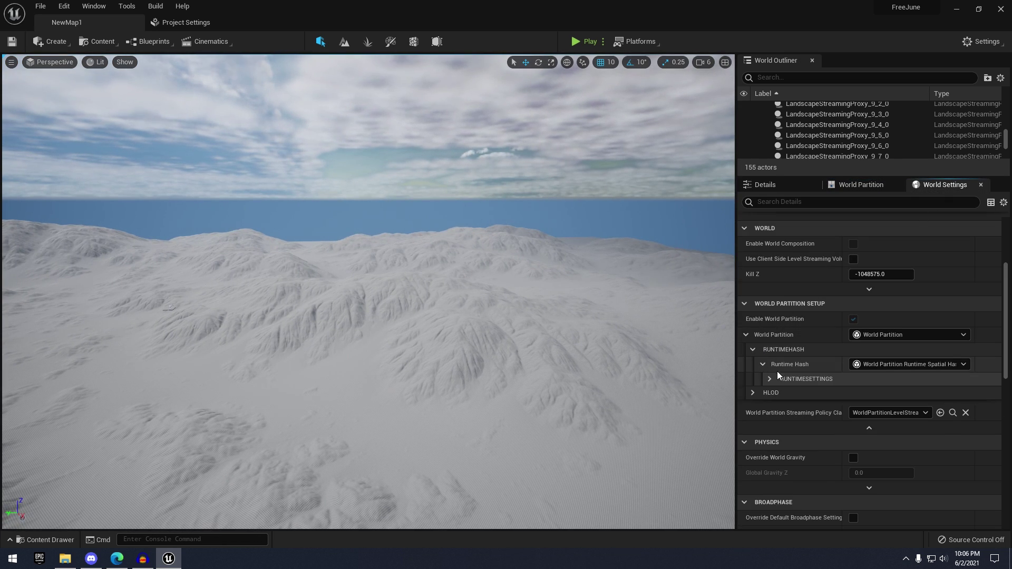
click(770, 379)
scroll(797, 383, down, 2)
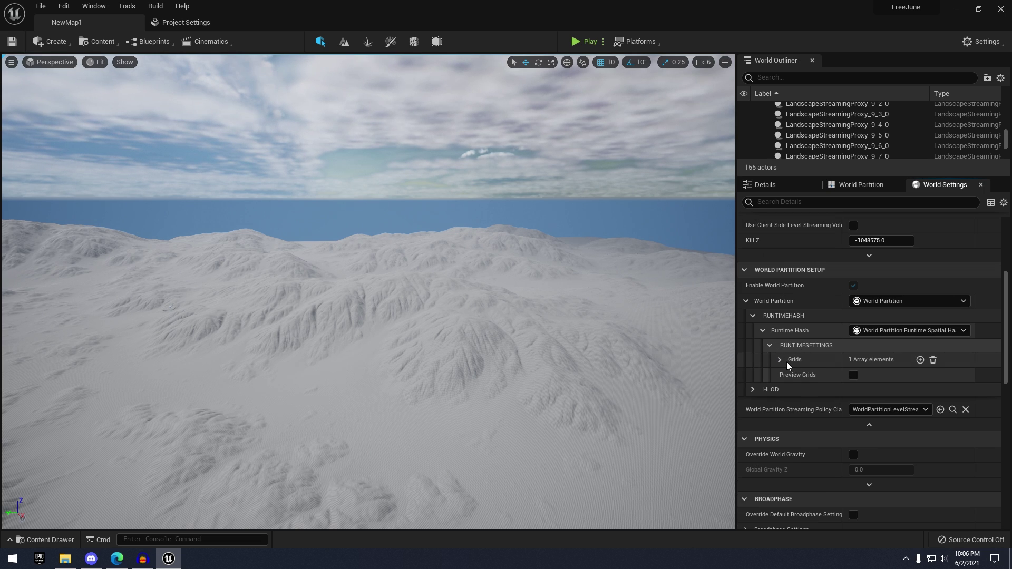
click(780, 361)
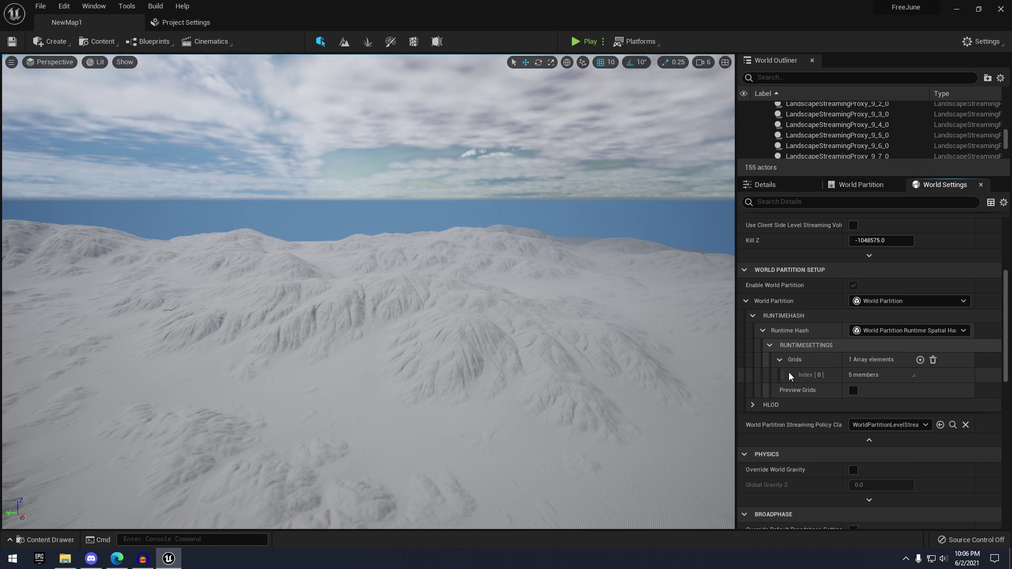
click(789, 373)
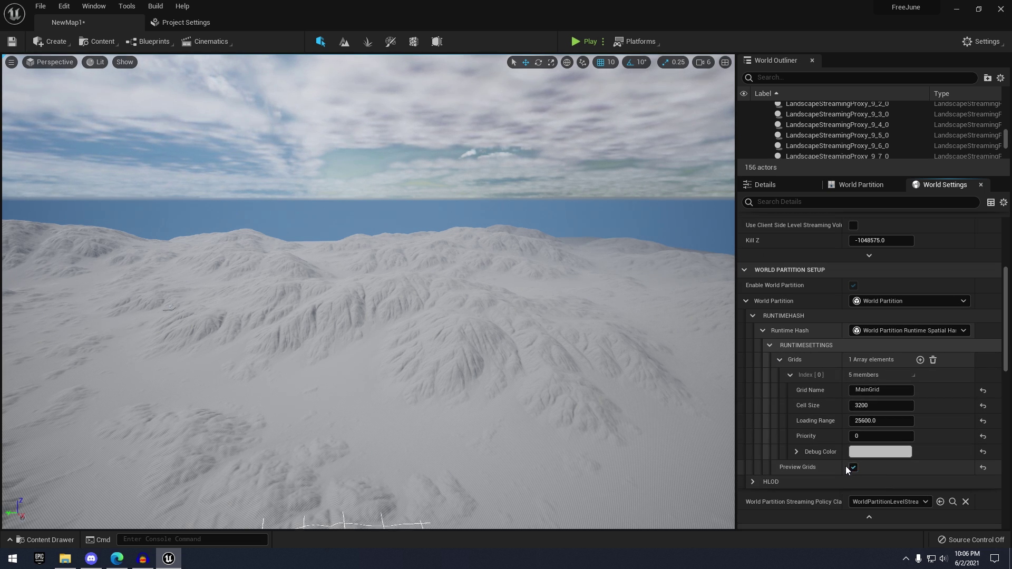
right_drag(580, 317, 501, 459)
right_drag(384, 401, 365, 232)
key(w)
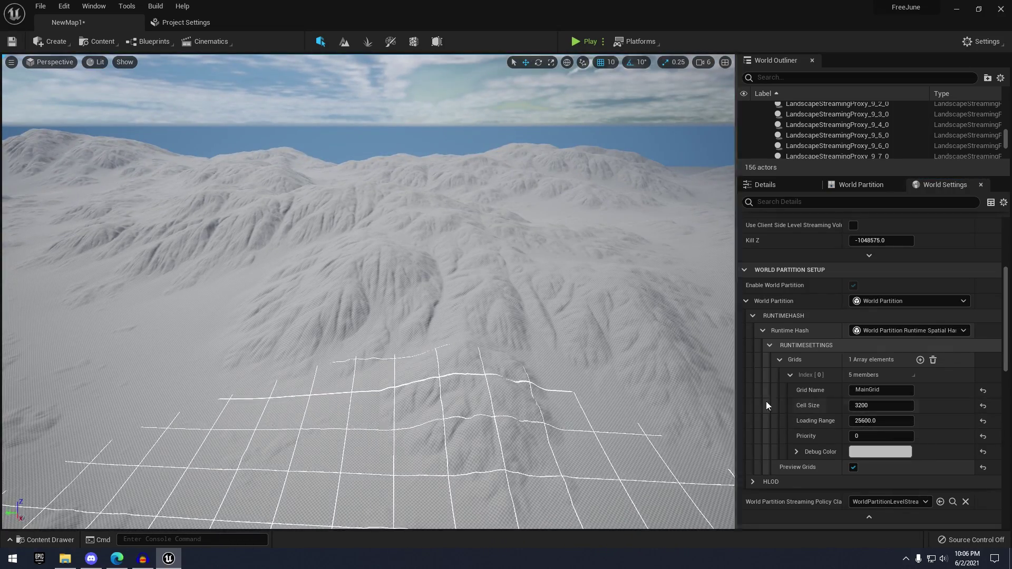
Raise the MainGrid loading range to 293143.84375 and check the previewed grid across the landscape.
mouse_move(883, 421)
mouse_down()
mouse_move(928, 421)
mouse_move(887, 420)
mouse_up()
right_drag(369, 290, 701, 213)
key(w)
key(w)
Increase the MainGrid cell size to 10242.
click(892, 410)
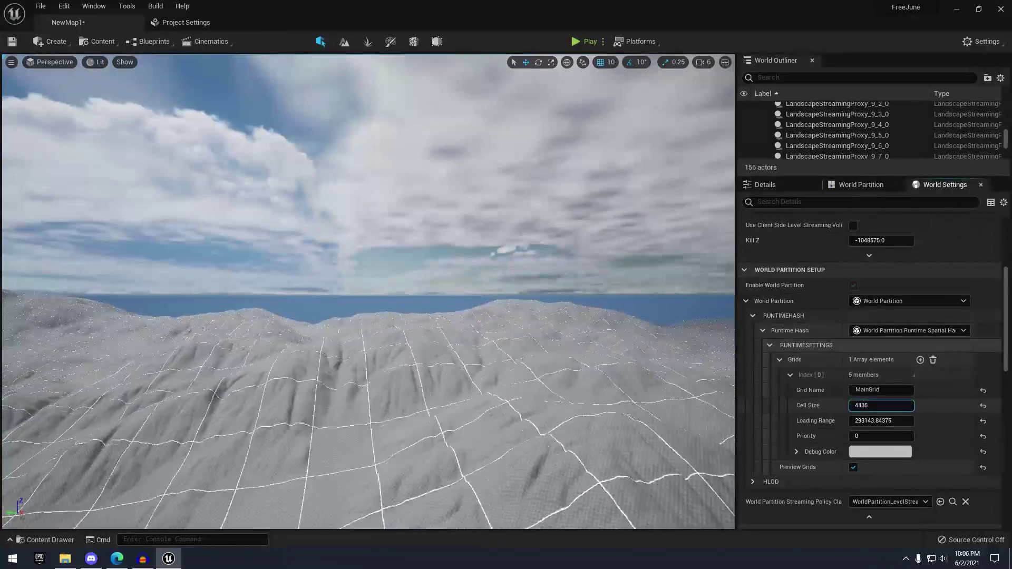
key(e)
right_drag(447, 360, 427, 372)
key(w)
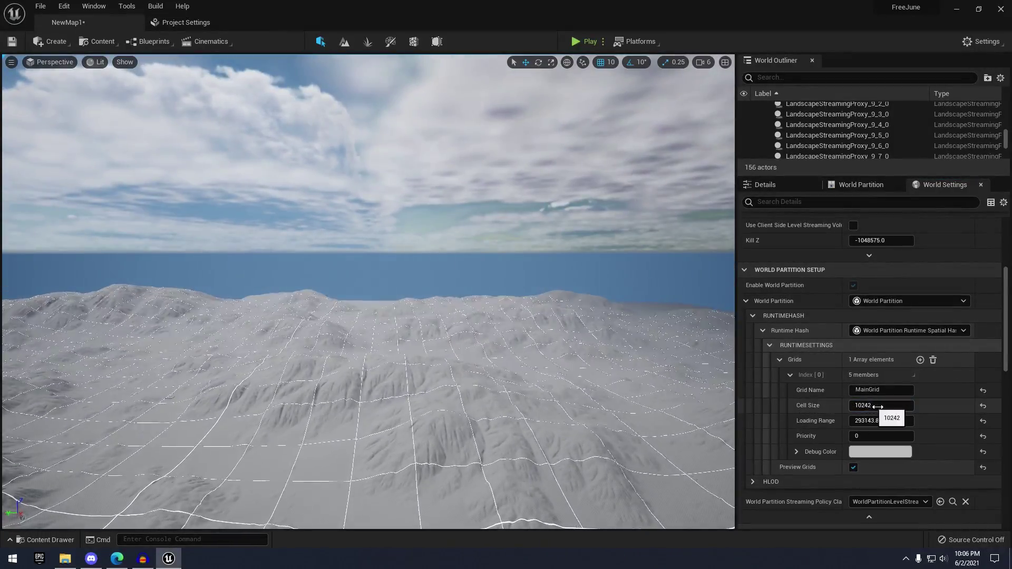
Enlarge the MainGrid cell size to 48438 and inspect the grid lines over the landscape.
drag(878, 407, 917, 407)
right_drag(489, 378, 508, 332)
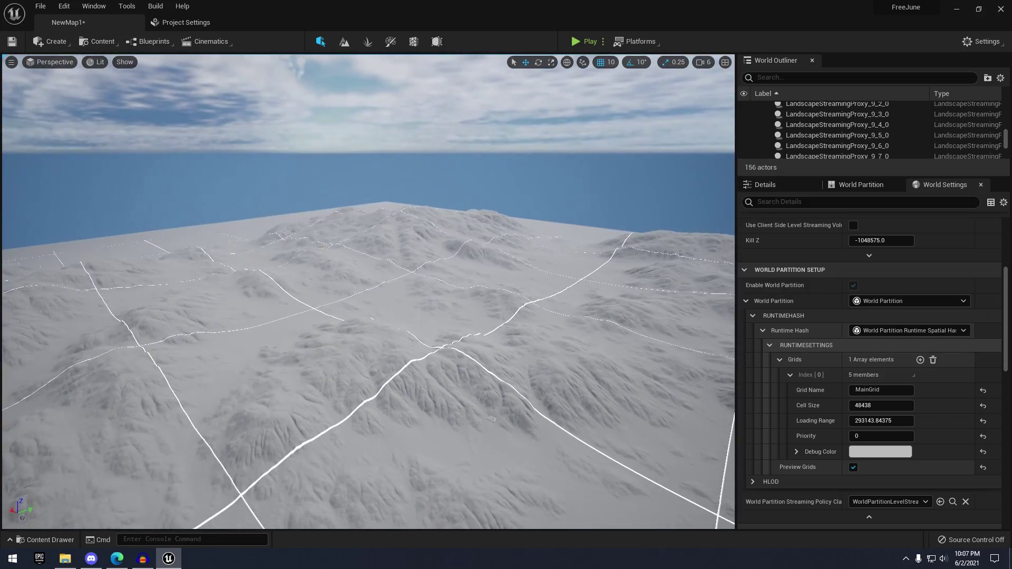
right_drag(446, 288, 447, 289)
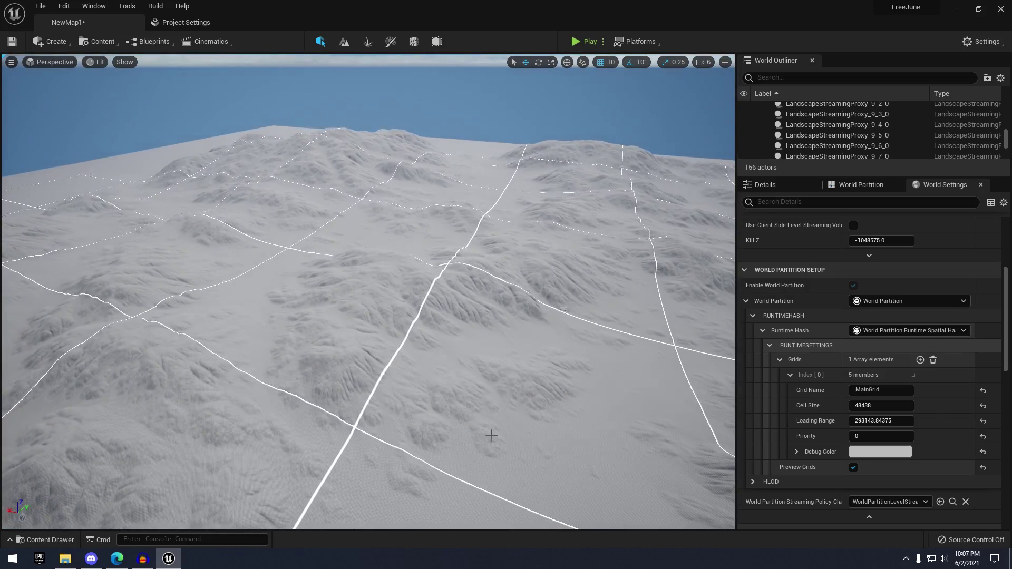
right_drag(483, 361, 483, 362)
right_drag(272, 423, 272, 423)
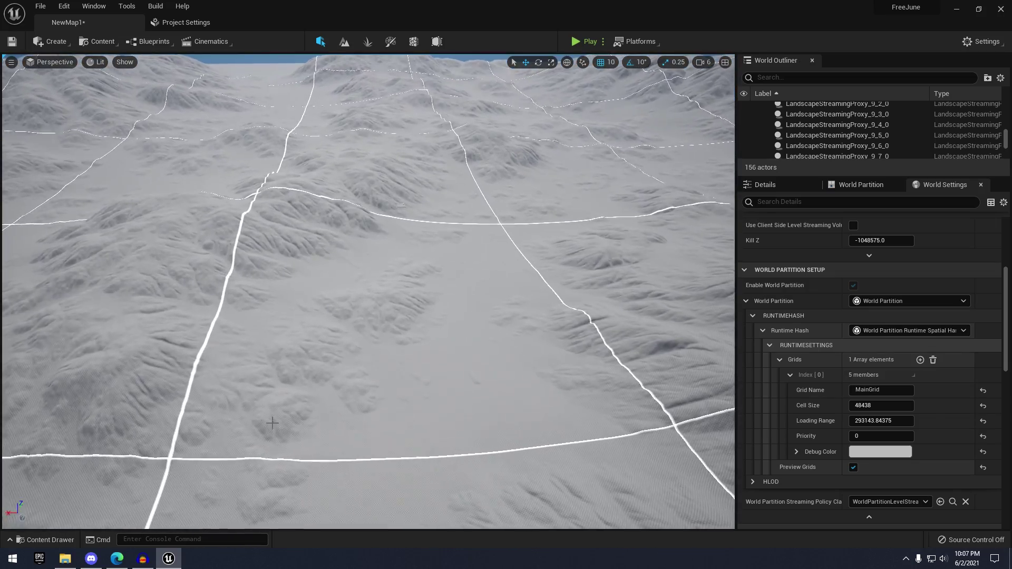
right_drag(314, 277, 313, 277)
right_drag(420, 292, 420, 291)
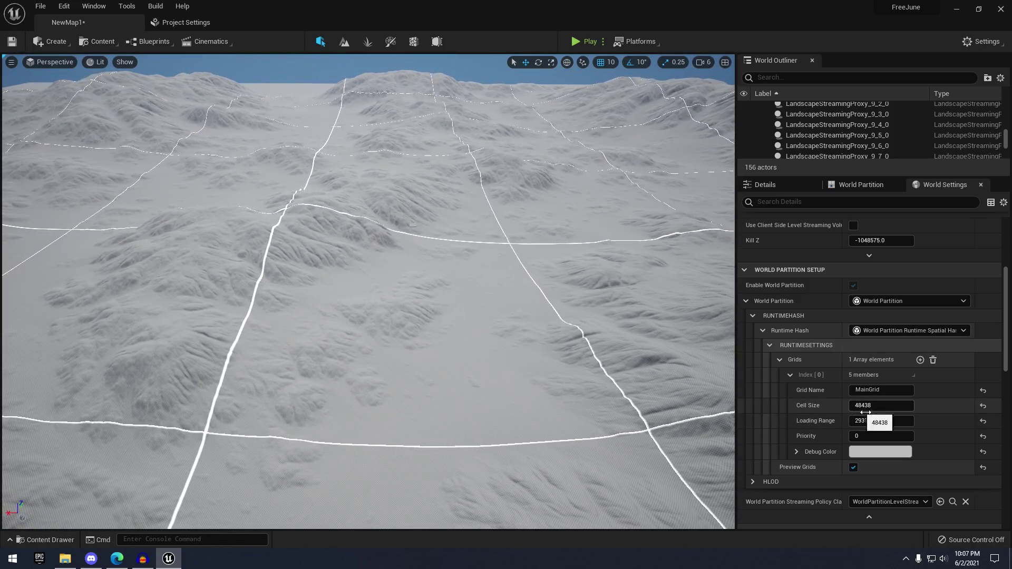
Try a loading range of 72244.4375 for MainGrid, then set it to 205853.703125.
drag(891, 422, 867, 421)
right_drag(515, 361, 432, 338)
drag(897, 424, 865, 423)
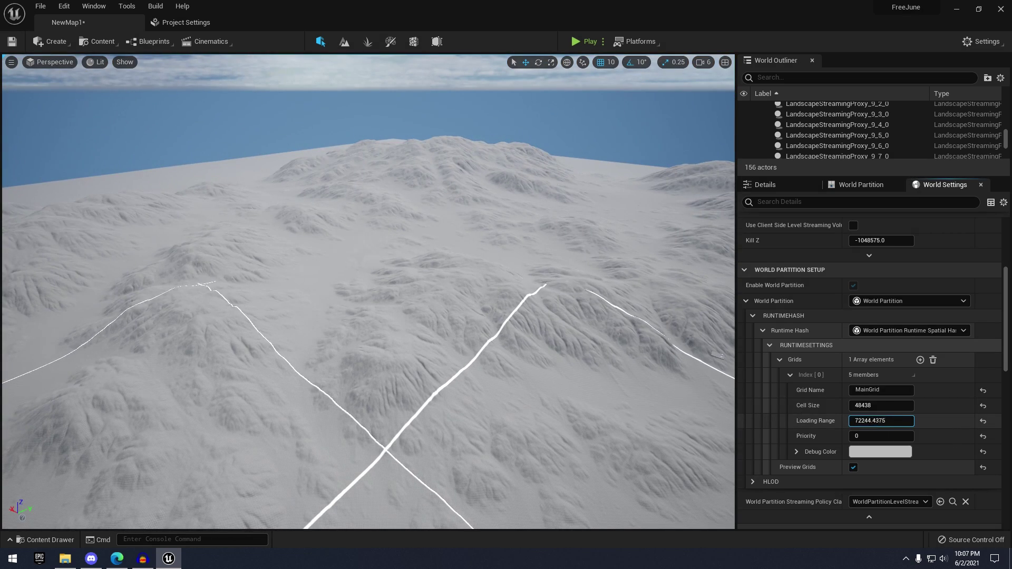
right_drag(724, 416, 593, 415)
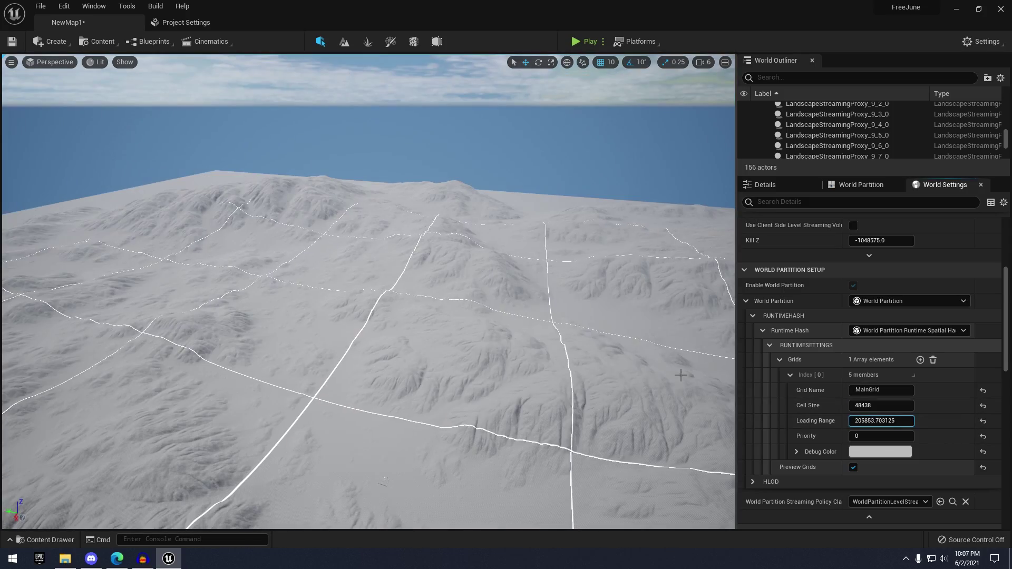
Select individual landscape tiles, including LandscapeStreamingProxy_5_5_0, to compare their outlines with the previewed grid cells.
click(508, 347)
scroll(508, 347, down, 5)
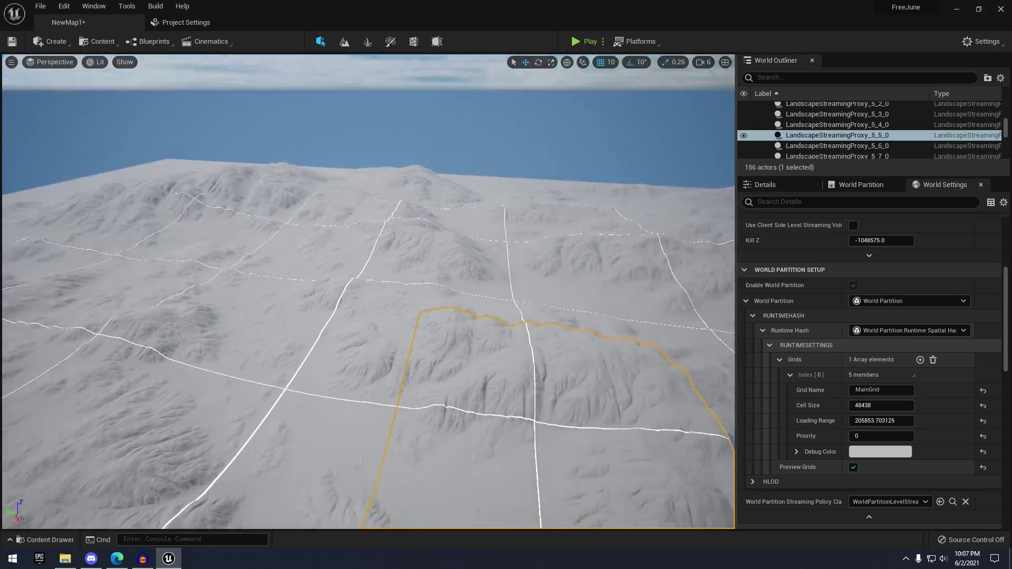
right_drag(508, 372, 648, 400)
right_drag(517, 395, 482, 395)
scroll(503, 310, down, 3)
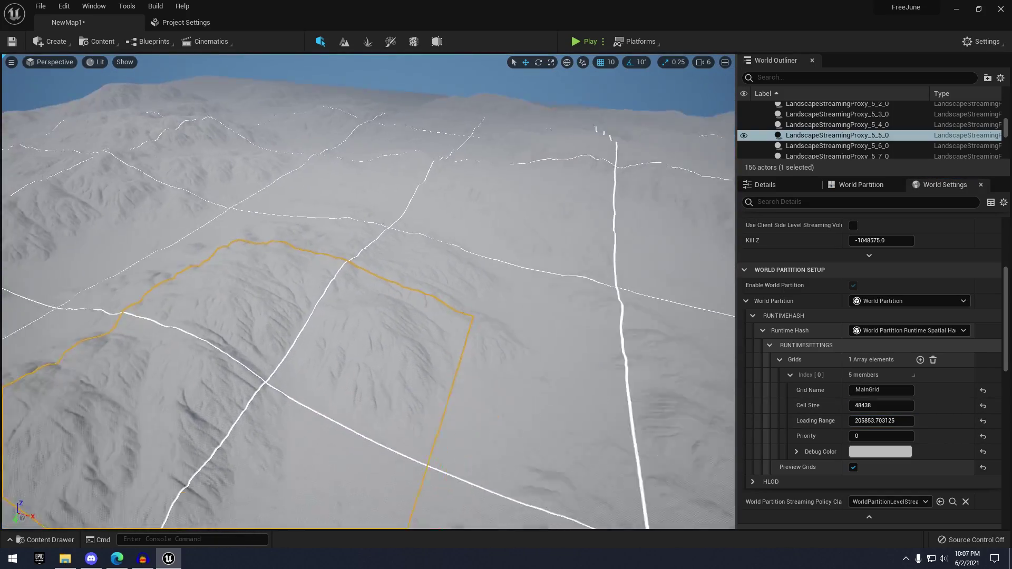
click(503, 310)
right_drag(508, 192, 516, 192)
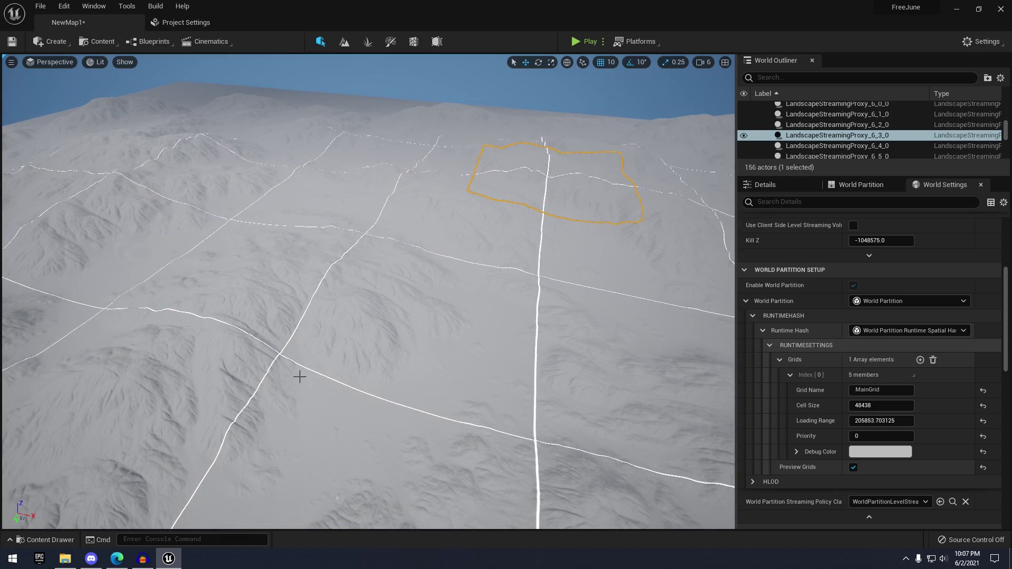
right_drag(398, 319, 413, 299)
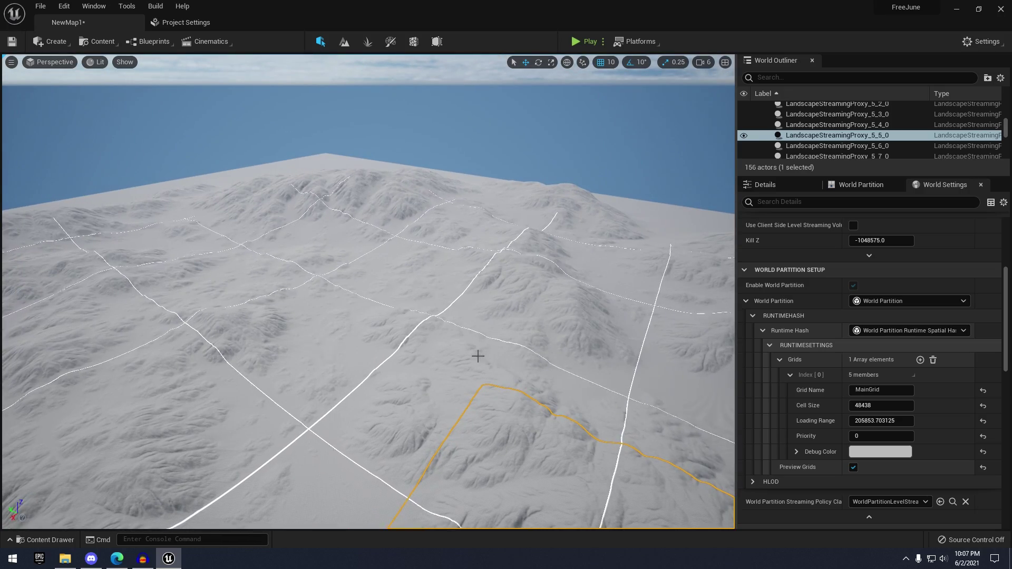
Examine the selected landscape tile's outline against the surrounding grid cells from different angles and distances.
right_drag(549, 286, 601, 296)
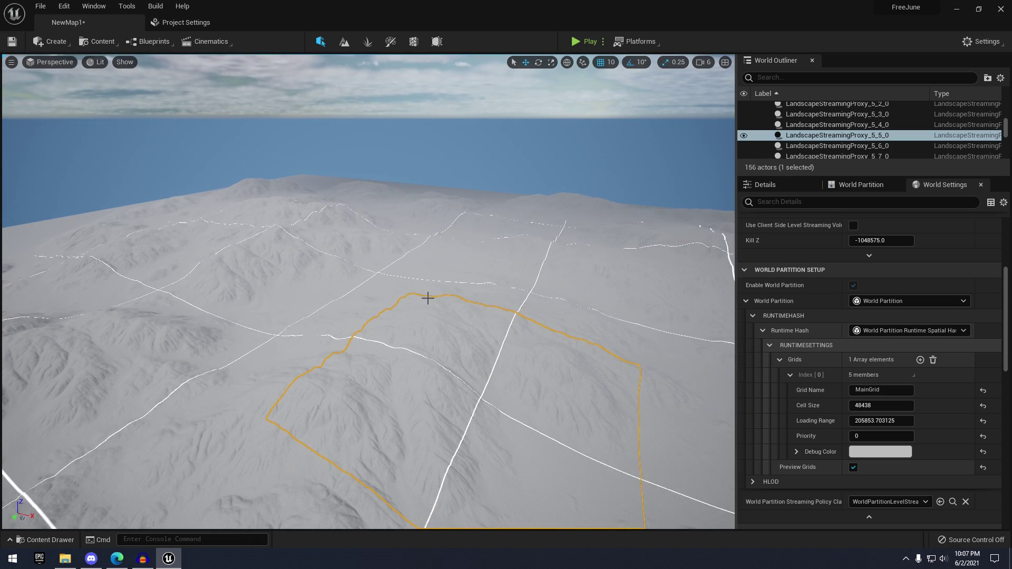
right_drag(428, 298, 401, 299)
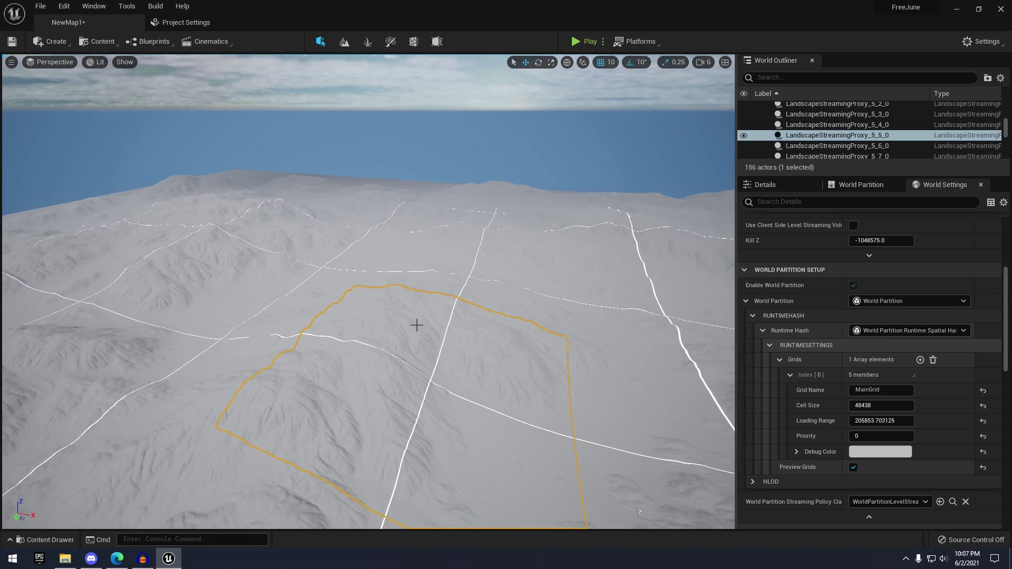
right_drag(523, 523, 532, 415)
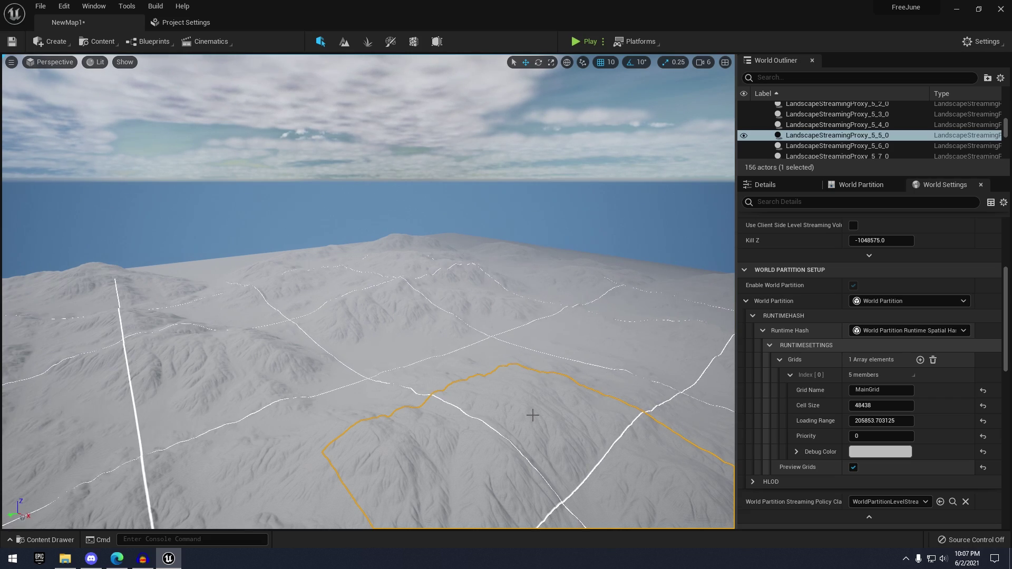
right_drag(533, 414, 524, 335)
right_drag(446, 190, 574, 215)
key(s)
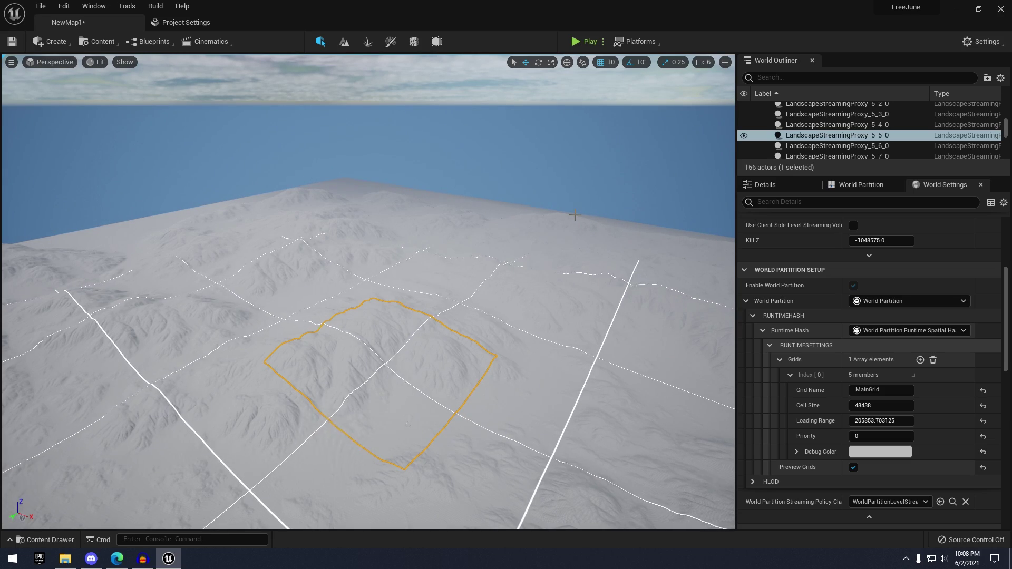
right_drag(575, 215, 529, 209)
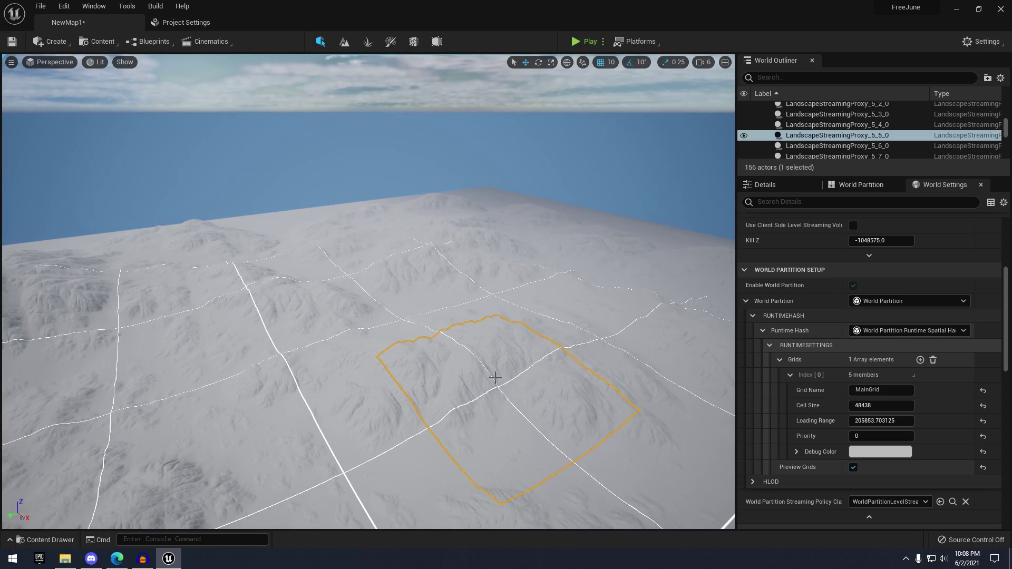
right_drag(462, 338, 380, 282)
right_drag(456, 352, 486, 367)
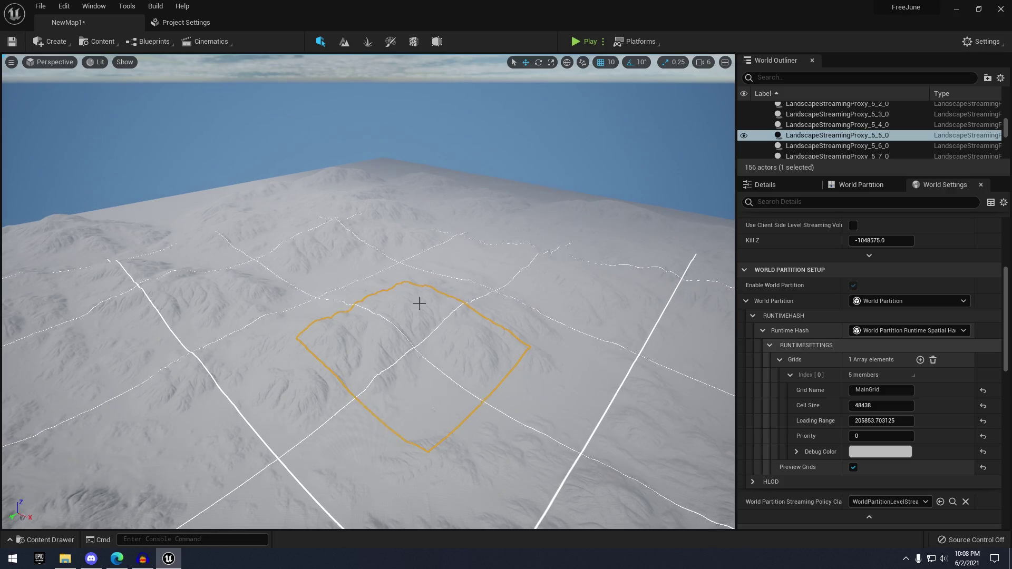
right_drag(419, 304, 443, 316)
key(w)
key(a)
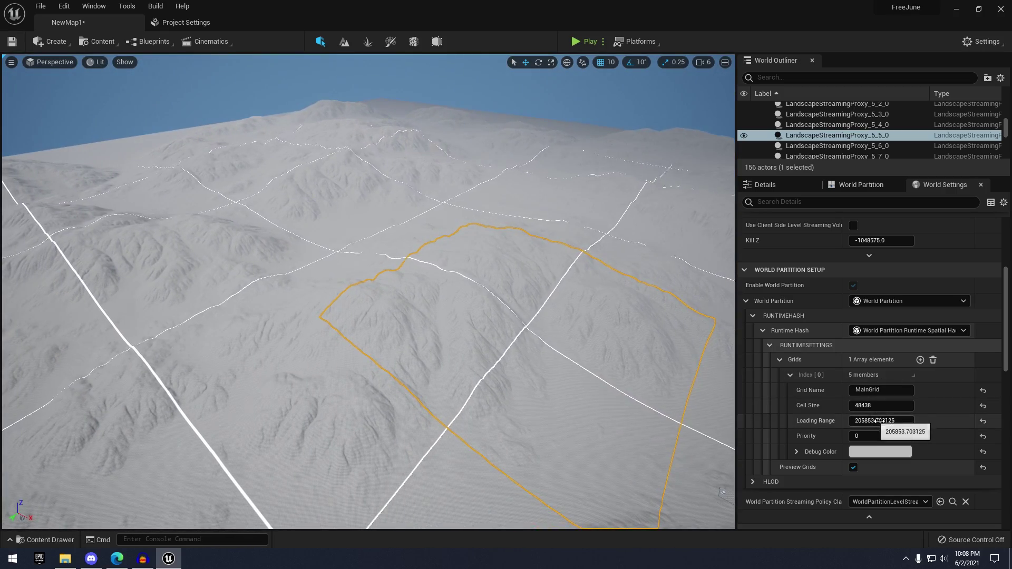
Set the MainGrid loading range to 256552.53125 and its cell size to 100757.
drag(881, 421, 875, 420)
drag(880, 406, 942, 406)
scroll(532, 322, down, 6)
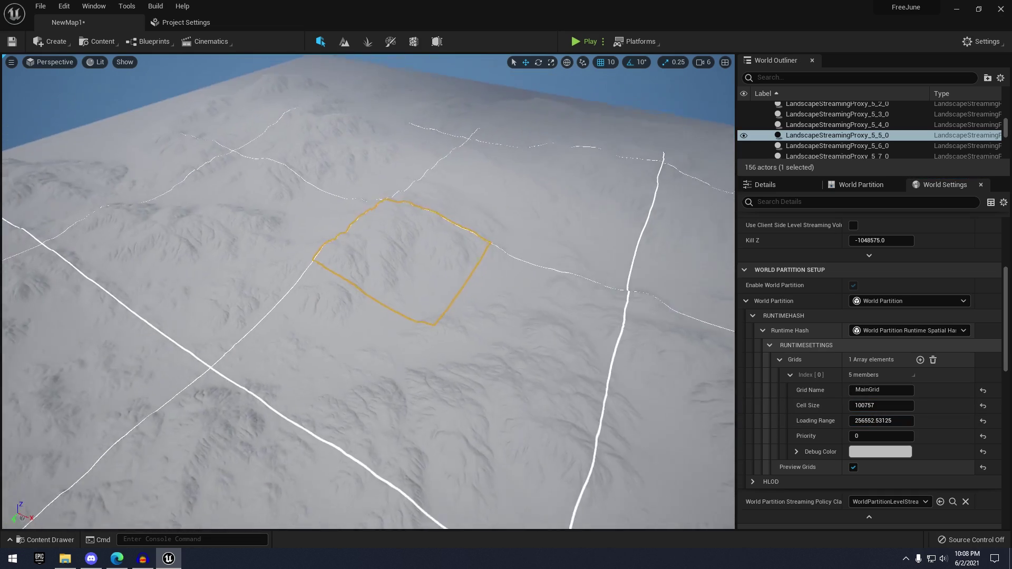
Add the neighbouring landscape tiles to the selection to compare them with one grid cell, then reselect only LandscapeStreamingProxy_5_5_0.
ctrl+click(464, 385)
ctrl+click(381, 348)
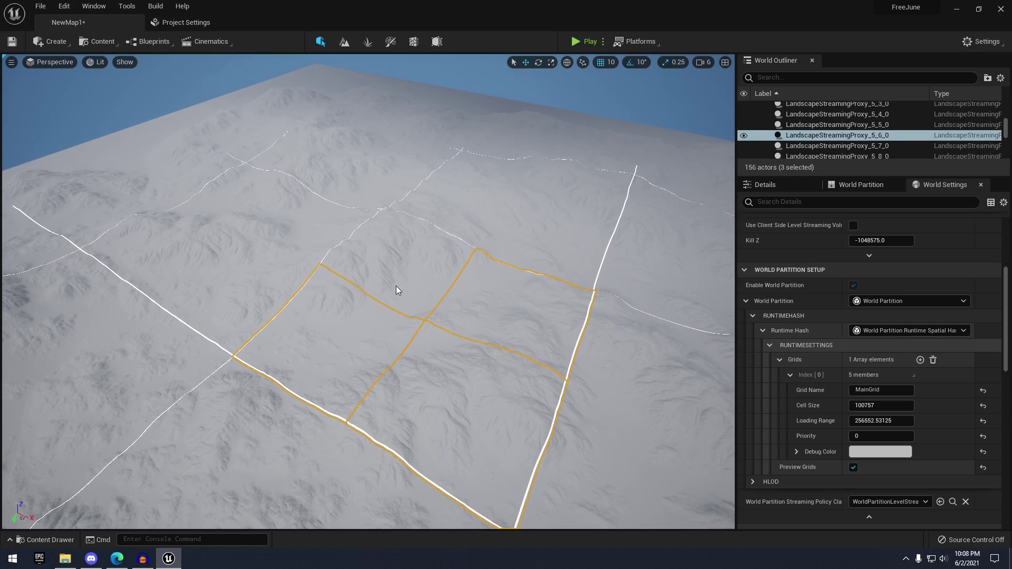
ctrl+click(400, 280)
alt+drag(459, 299, 543, 298)
click(529, 330)
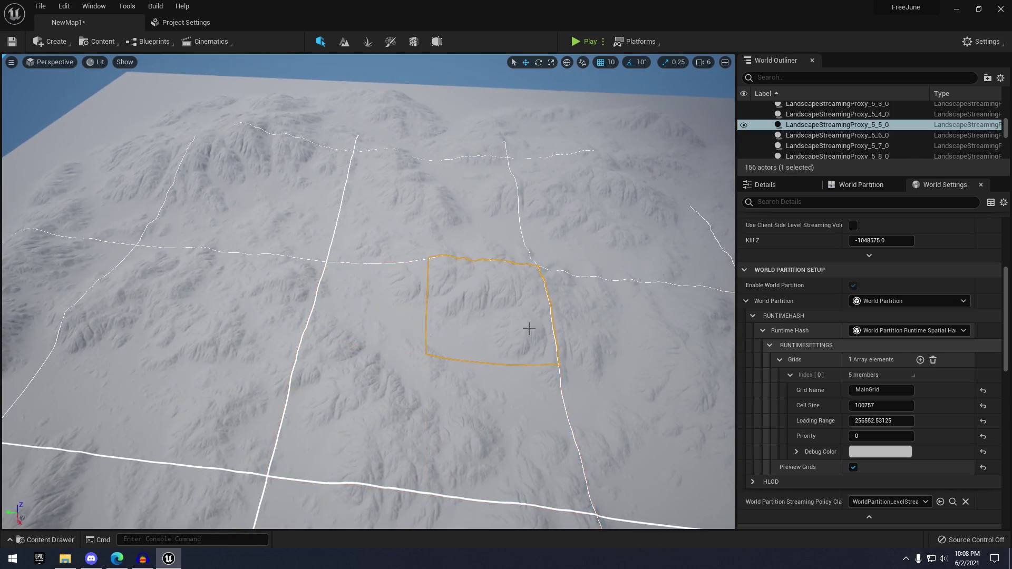
right_drag(529, 330, 576, 308)
key(w)
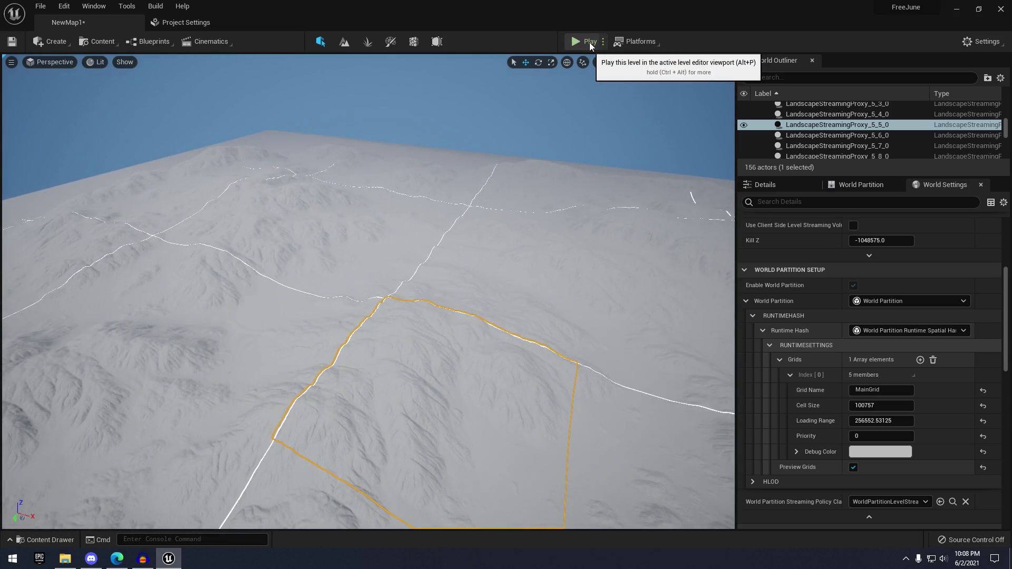
Play-test the level by running the character across the floor and jumping off its edge over the landscape, and end the session.
click(585, 41)
key(w)
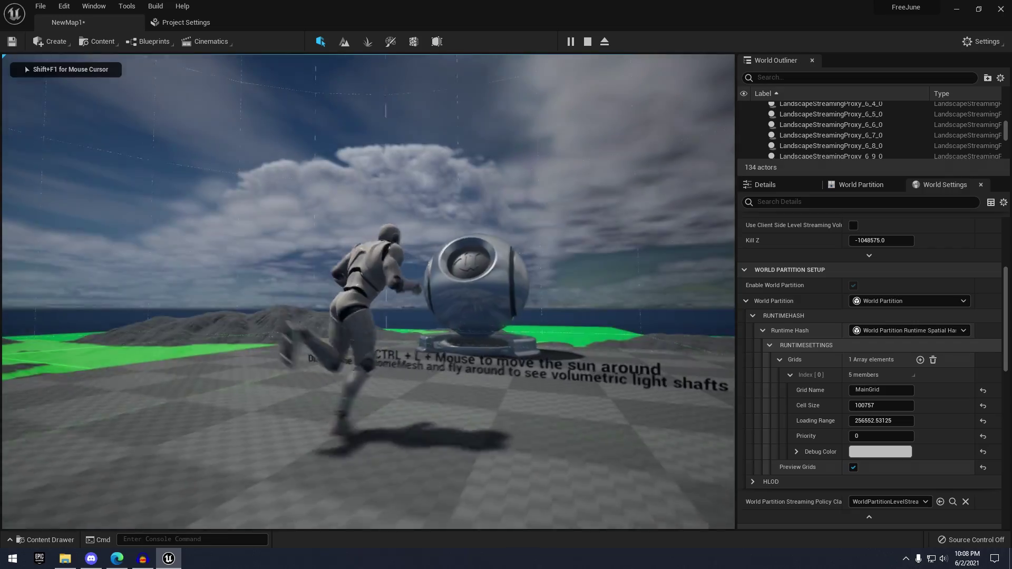
key(w)
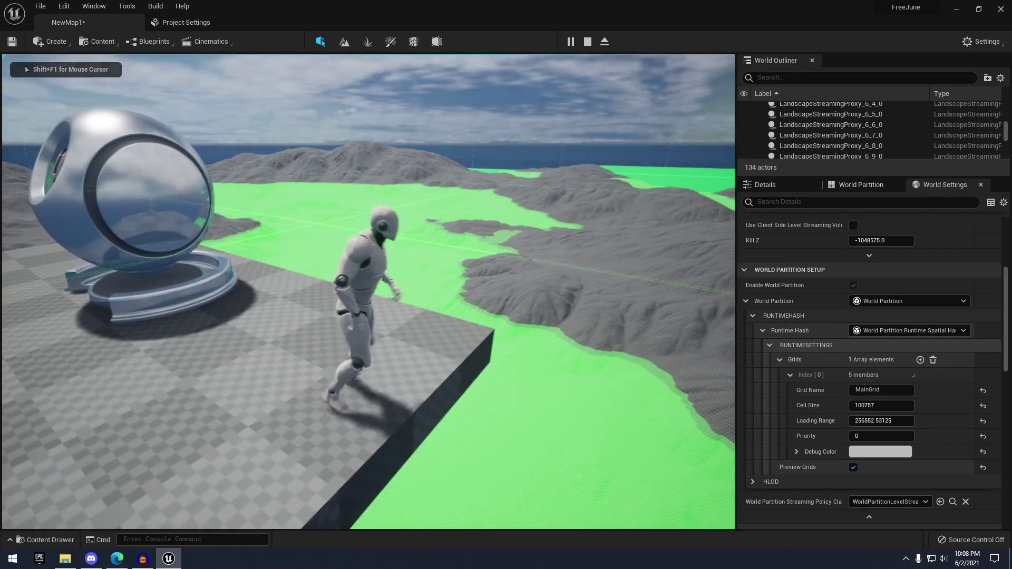
key(w)
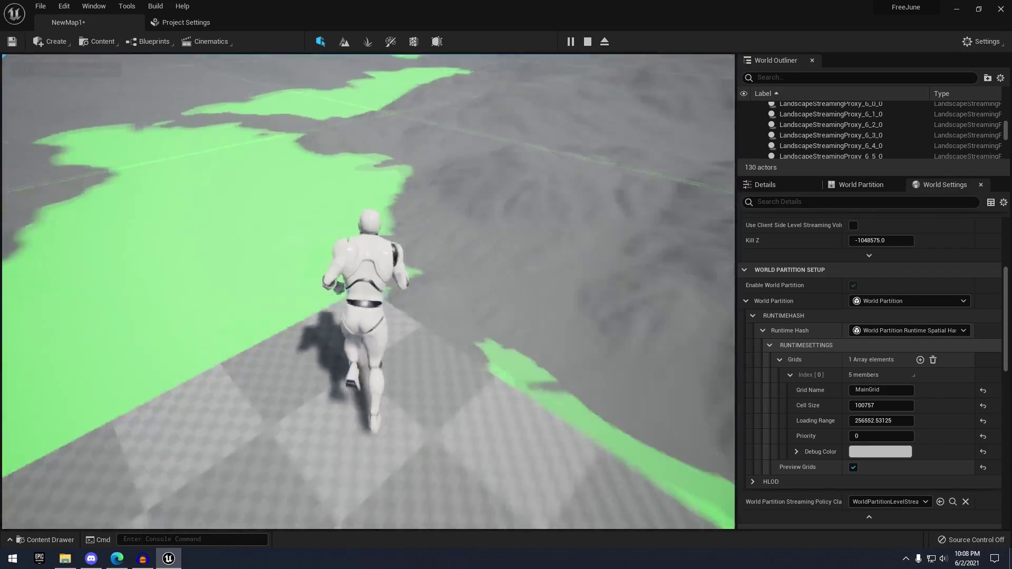
key(space)
key(s)
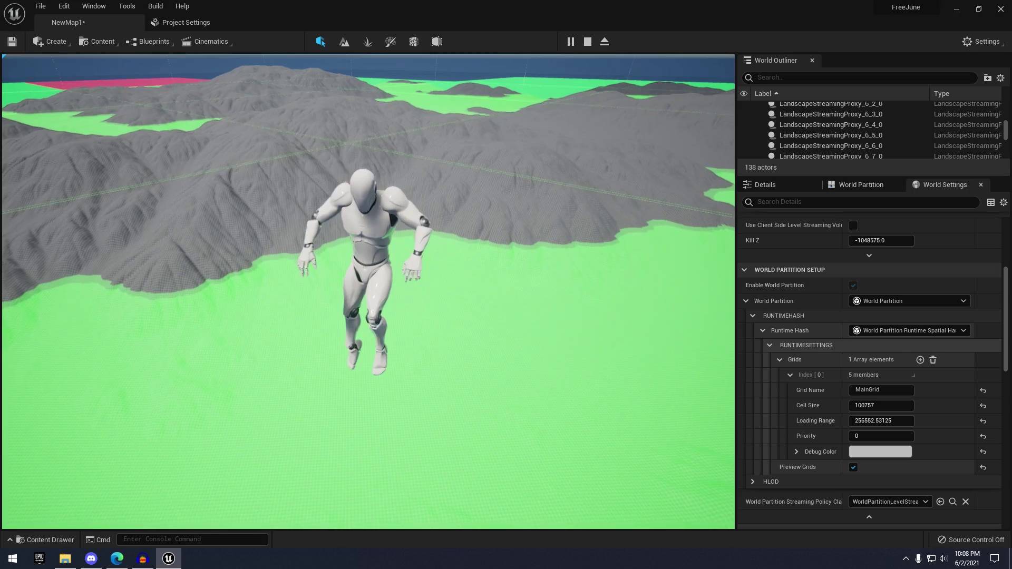
key(Escape)
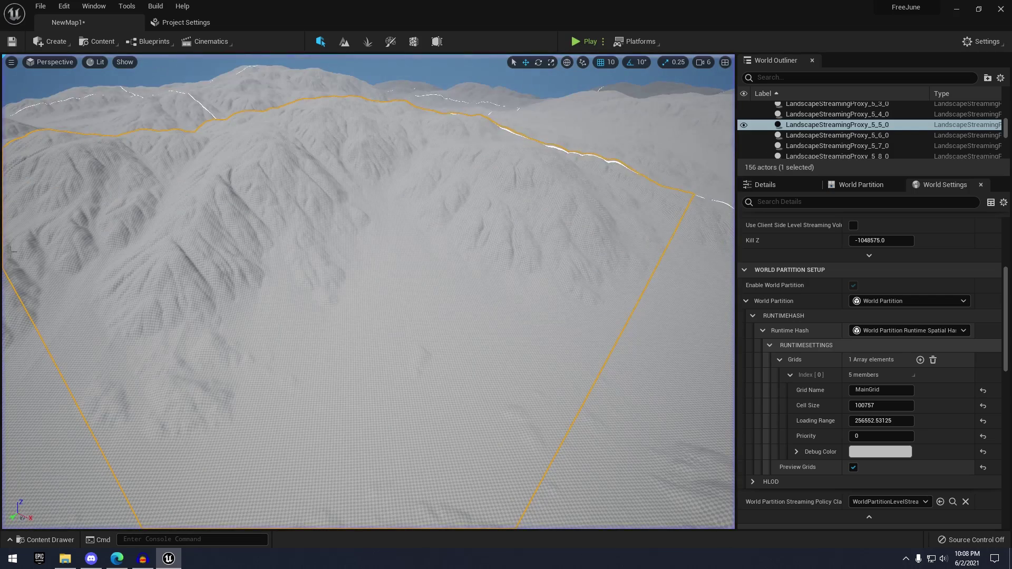
Play-test the level again by running toward the floor's edge to view the streamed landscape cells, and end the session.
click(581, 46)
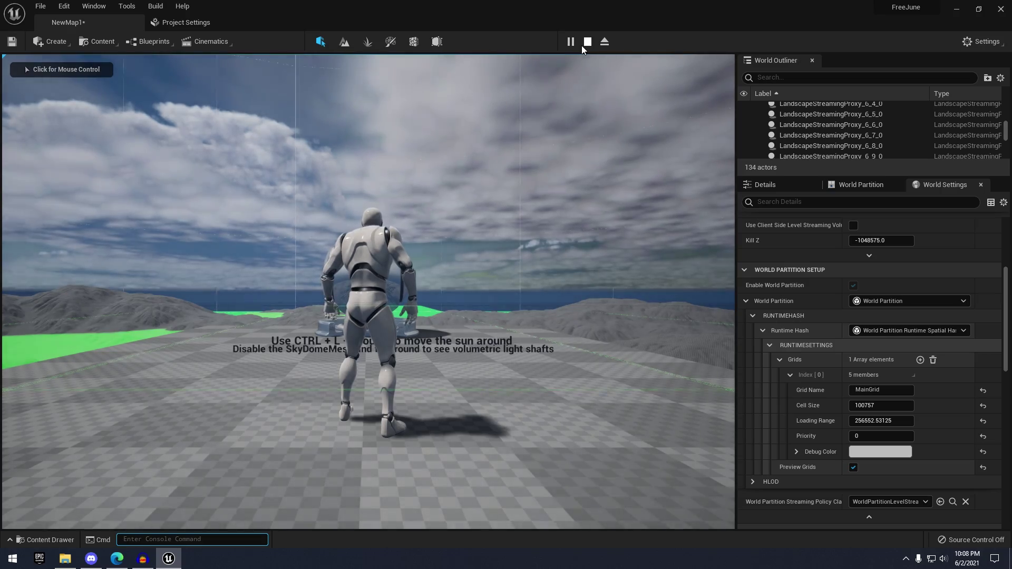
click(531, 274)
key(w)
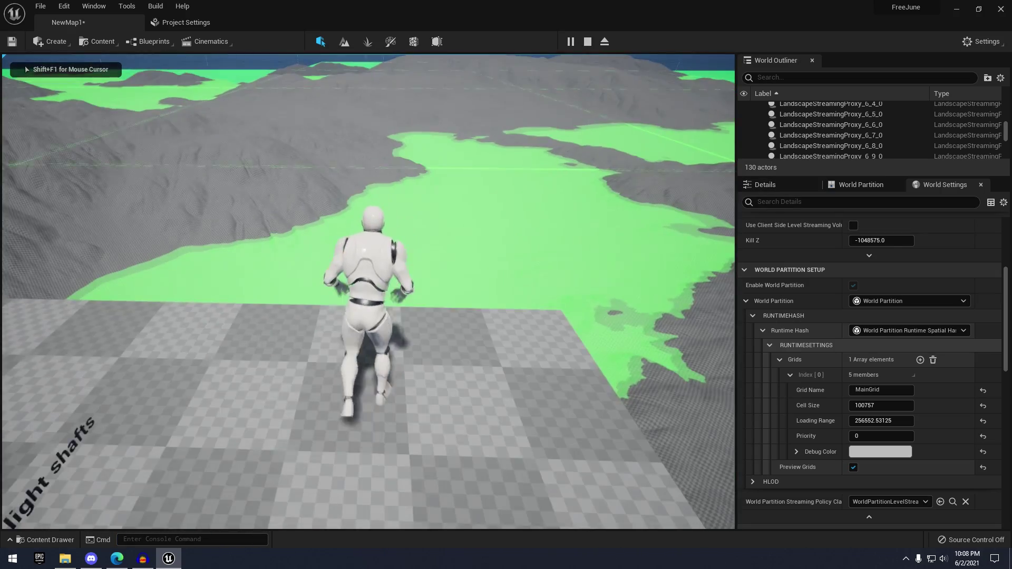
key(Escape)
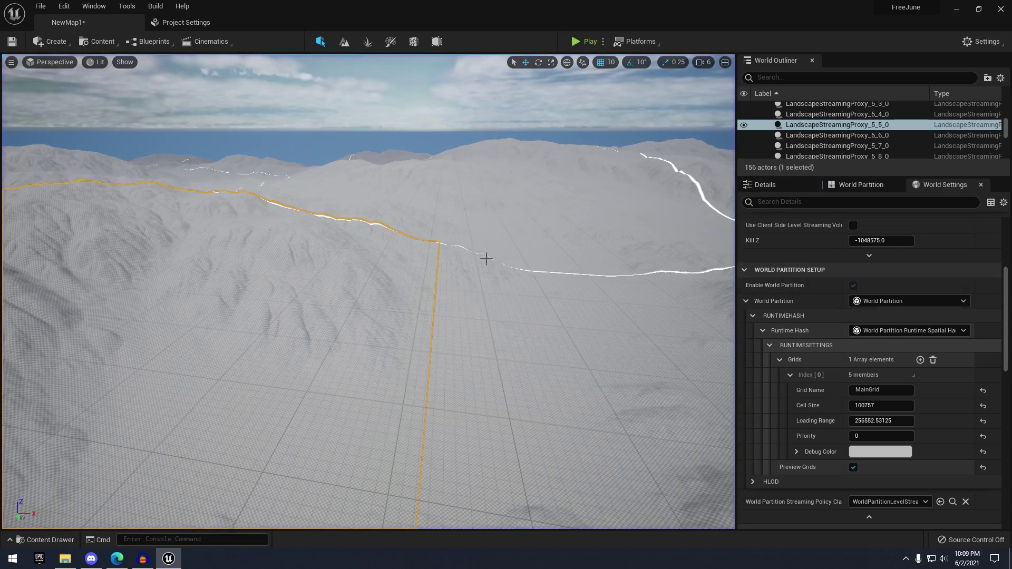
Select individual landscape tiles, including LandscapeStreamingProxy_5_4_0 and LandscapeStreamingProxy_6_3_0, and examine how their outlines fit the previewed grid cells from several angles.
click(394, 173)
key(w)
right_drag(454, 195, 454, 215)
scroll(424, 211, down, 1)
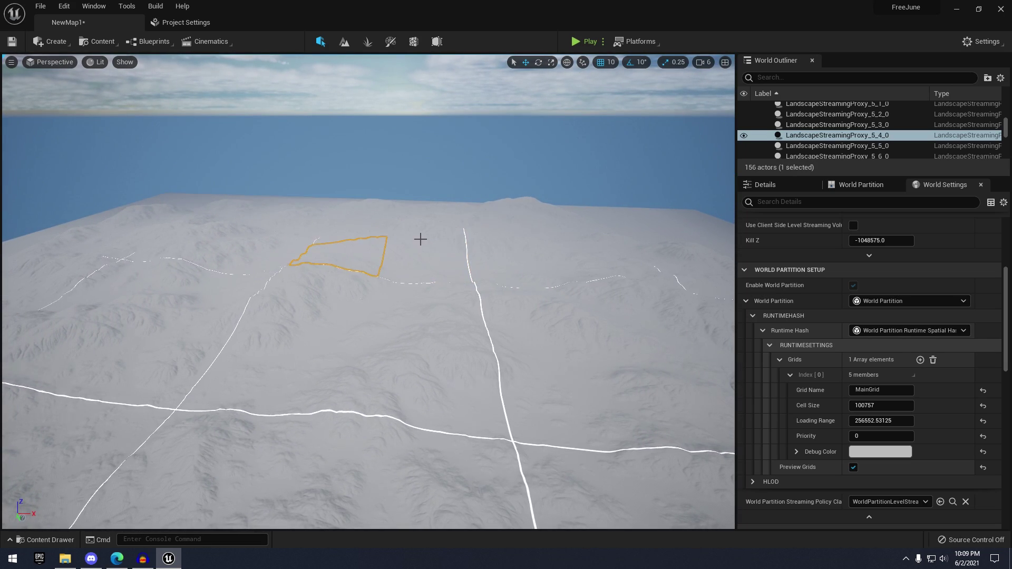
click(420, 239)
right_drag(421, 239, 317, 190)
click(606, 369)
right_drag(607, 369, 596, 393)
key(d)
right_drag(470, 276, 380, 311)
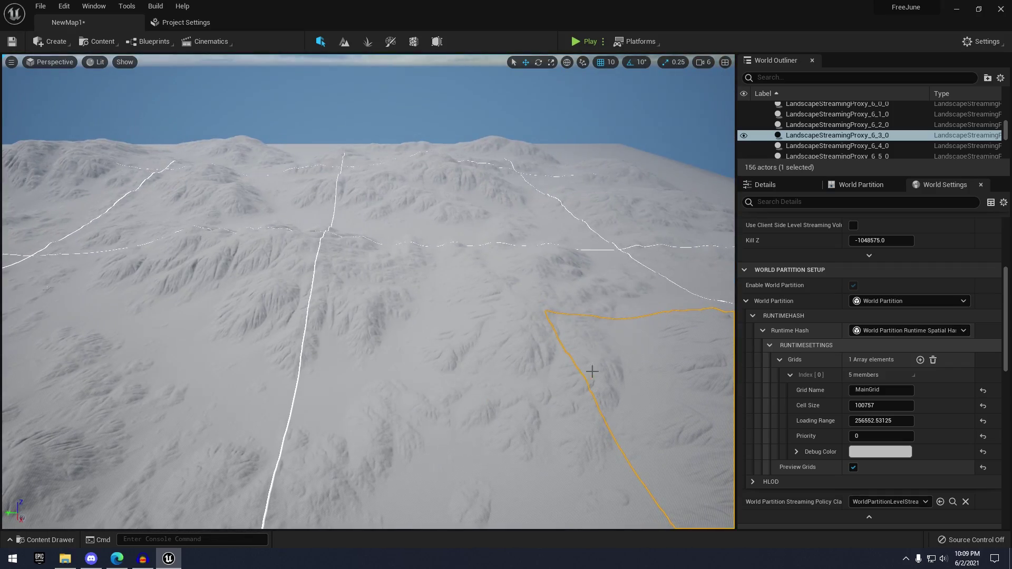
right_drag(533, 312, 477, 268)
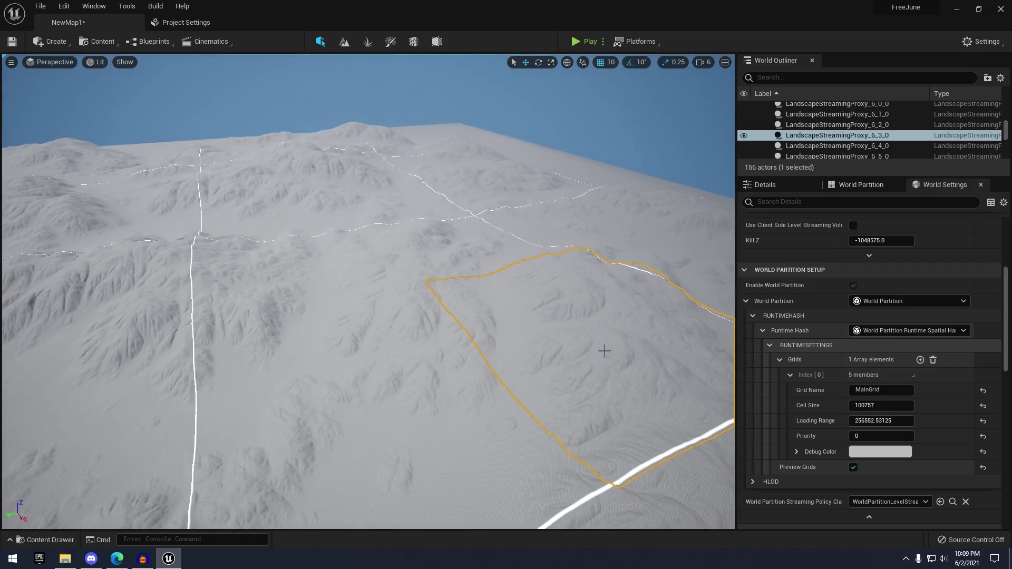
right_drag(605, 351, 316, 313)
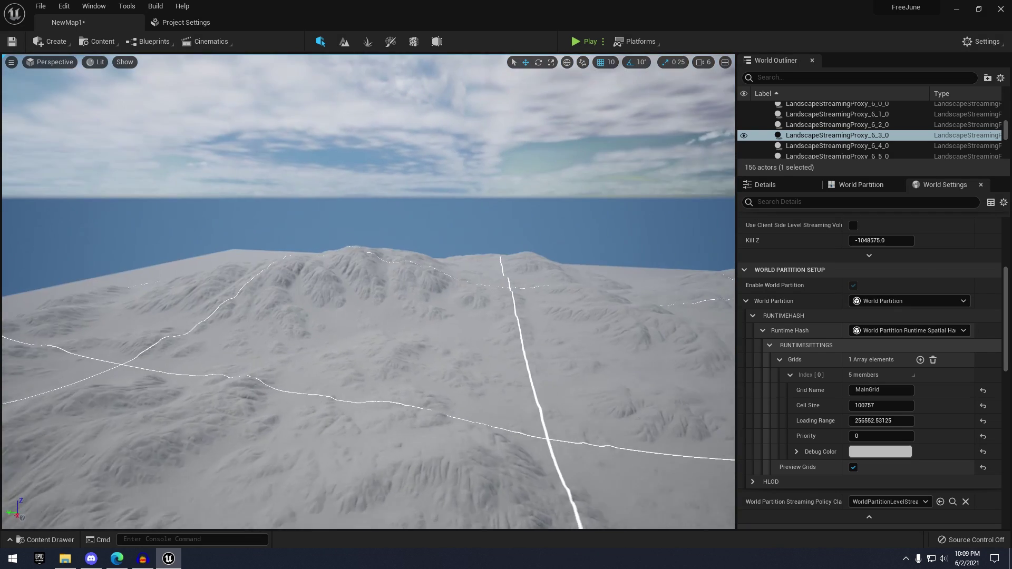
right_drag(605, 305, 474, 241)
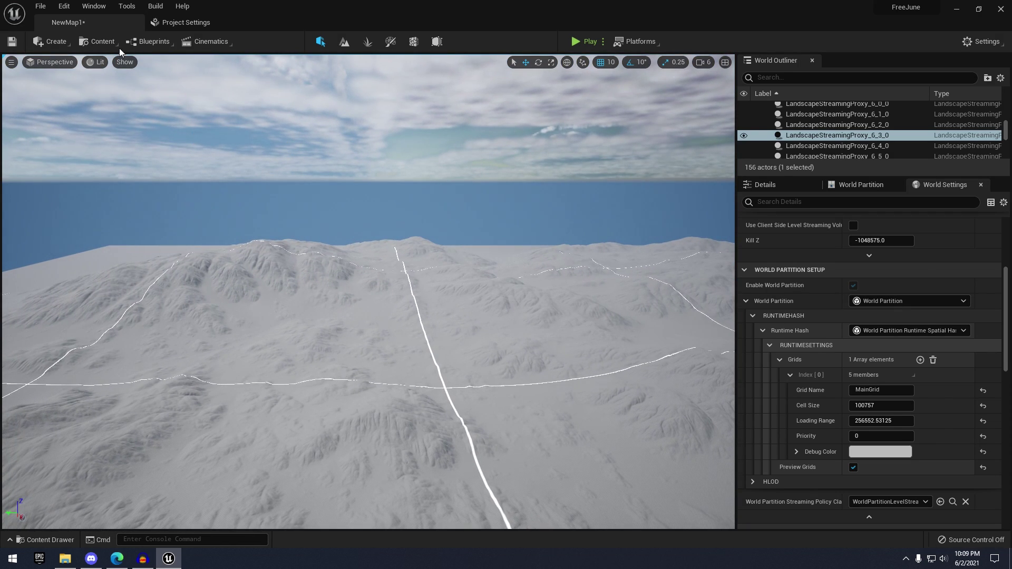
Save the changes to the NewMap1 level.
click(41, 6)
click(58, 101)
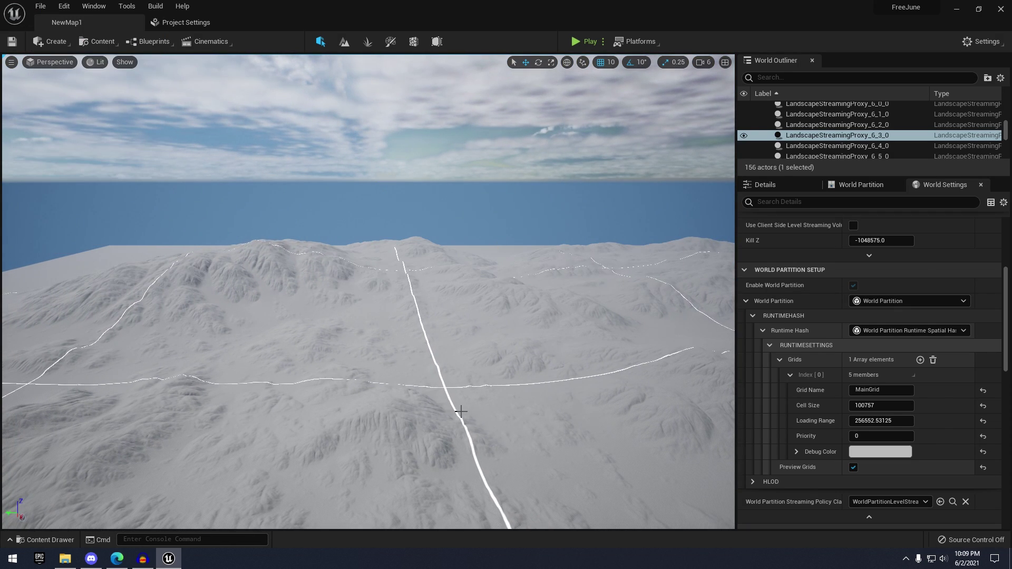
Switch to File Explorer, look through the heightmap tiles in the 5x5 folder, and return to the Unreal editor.
click(65, 558)
double_click(547, 192)
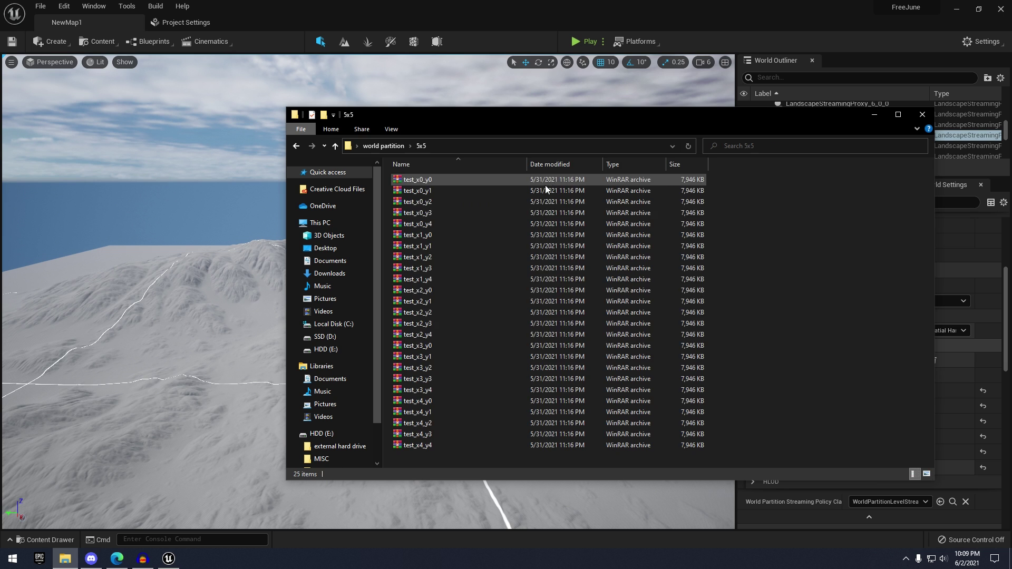
drag(745, 172, 595, 450)
click(509, 4)
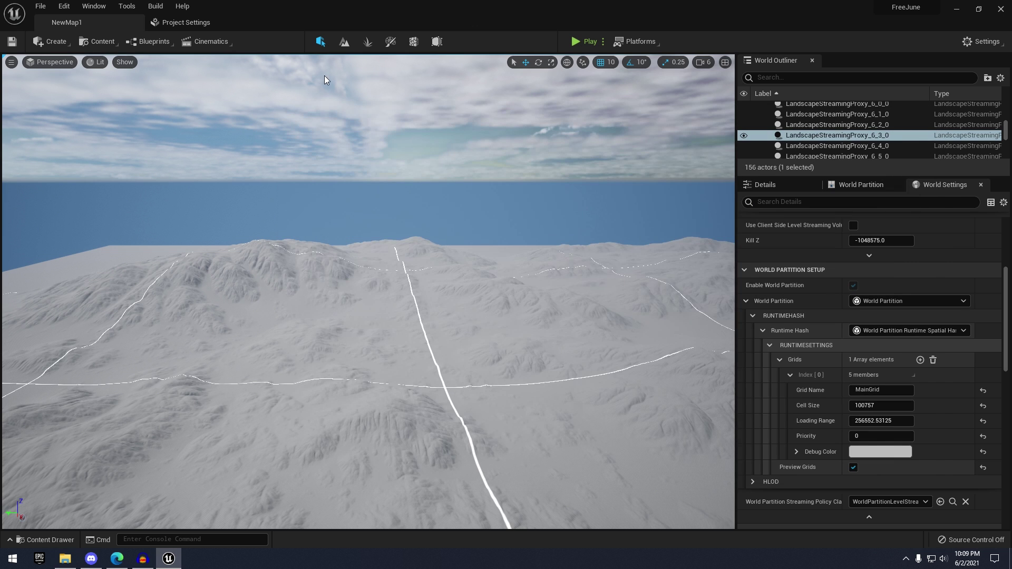
Create a new level from the TimeOfDay template.
click(42, 6)
click(58, 32)
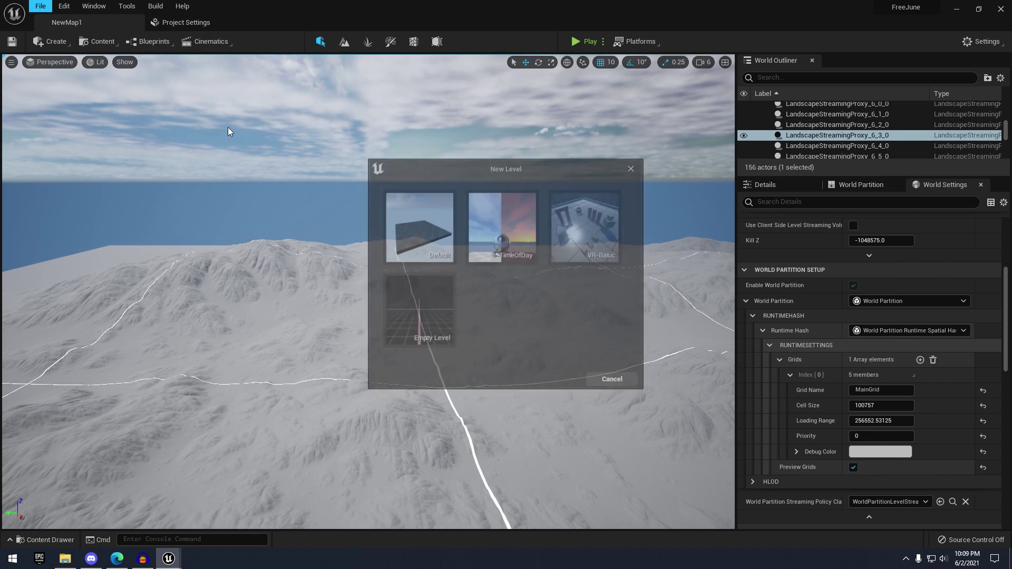
click(528, 246)
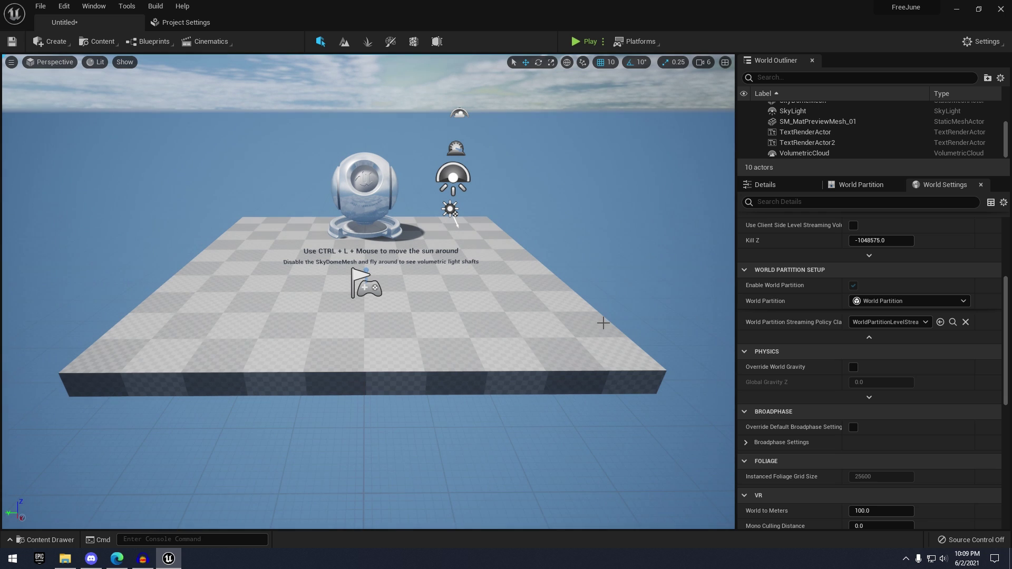
click(569, 316)
key(Delete)
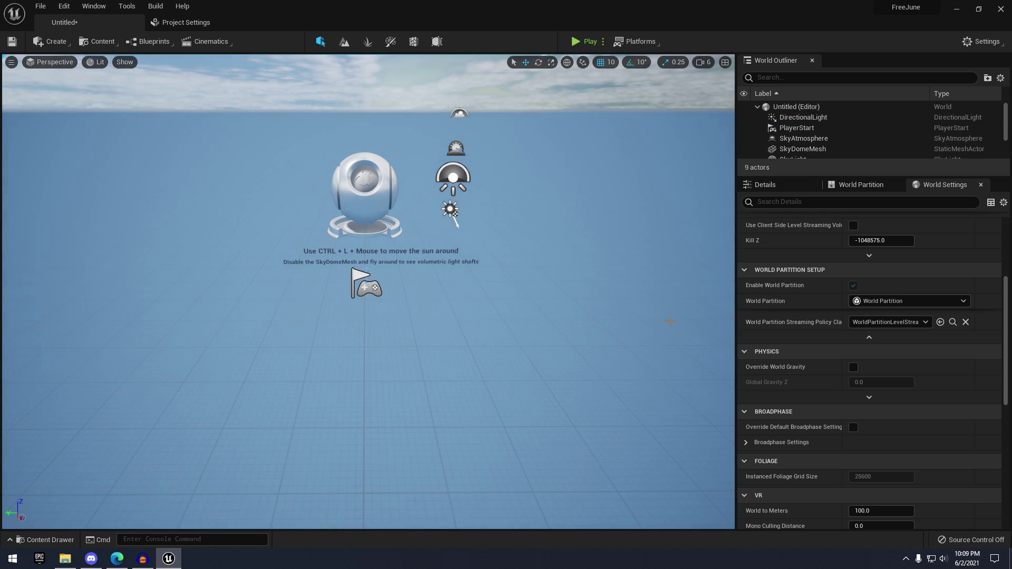
key(ctrl+z)
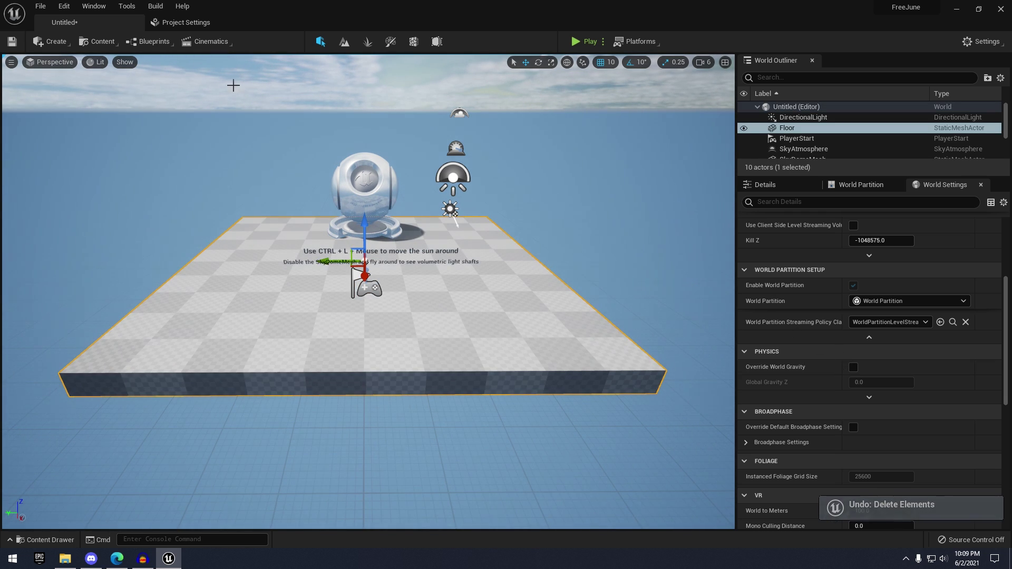
Save the new level in the Content folder under the name 16x16.
click(40, 7)
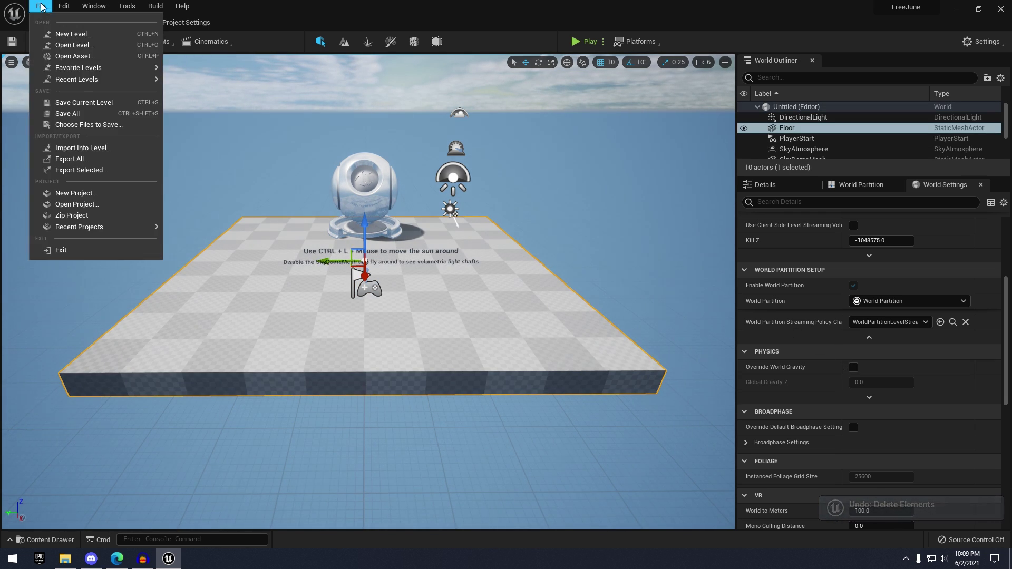
click(74, 115)
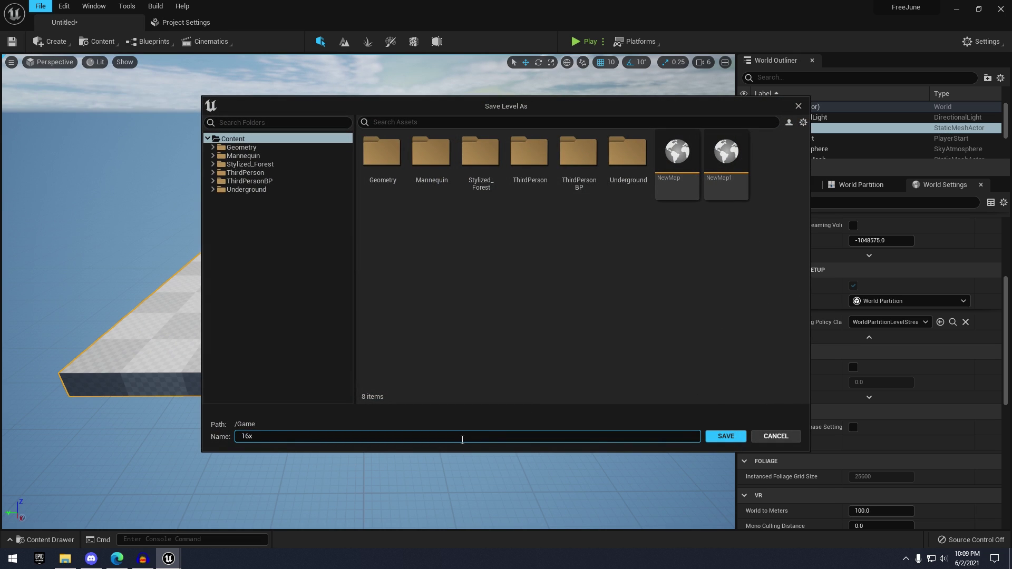
key(Return)
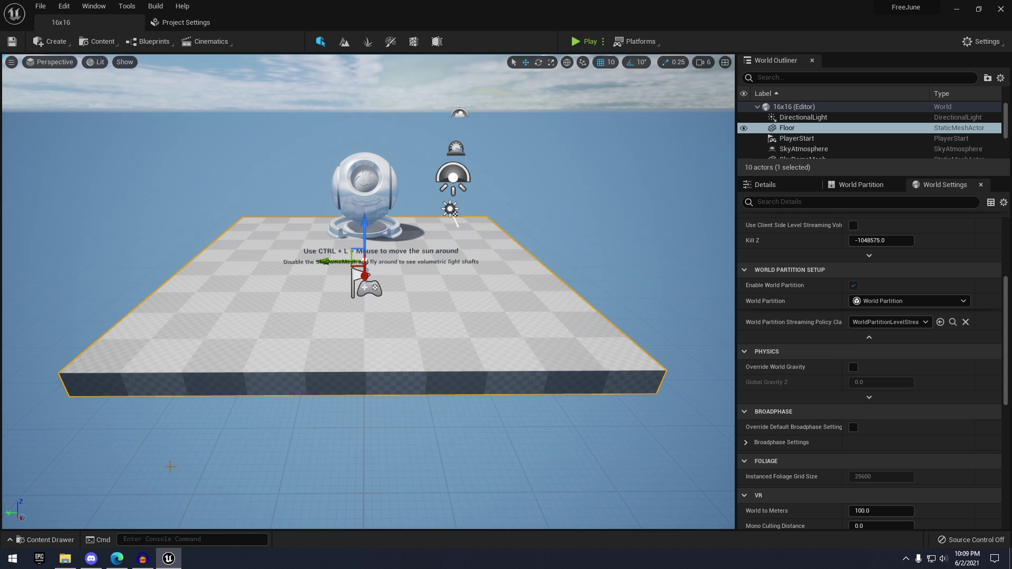
In Landscape mode, load the heightmap test_x0_y0 from the 5x5 folder for the new landscape and check the available heightmap resolution.
click(344, 41)
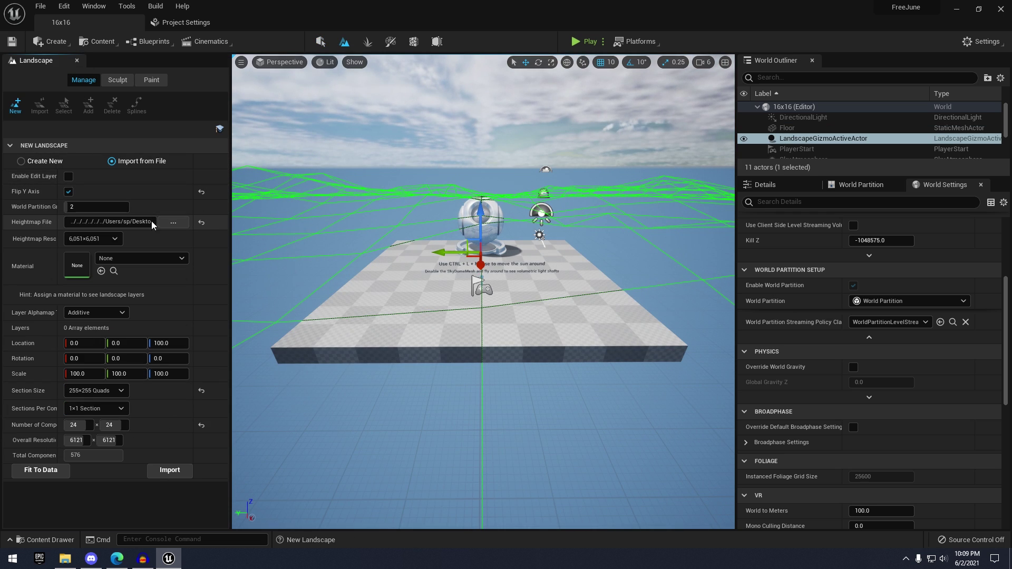
click(178, 222)
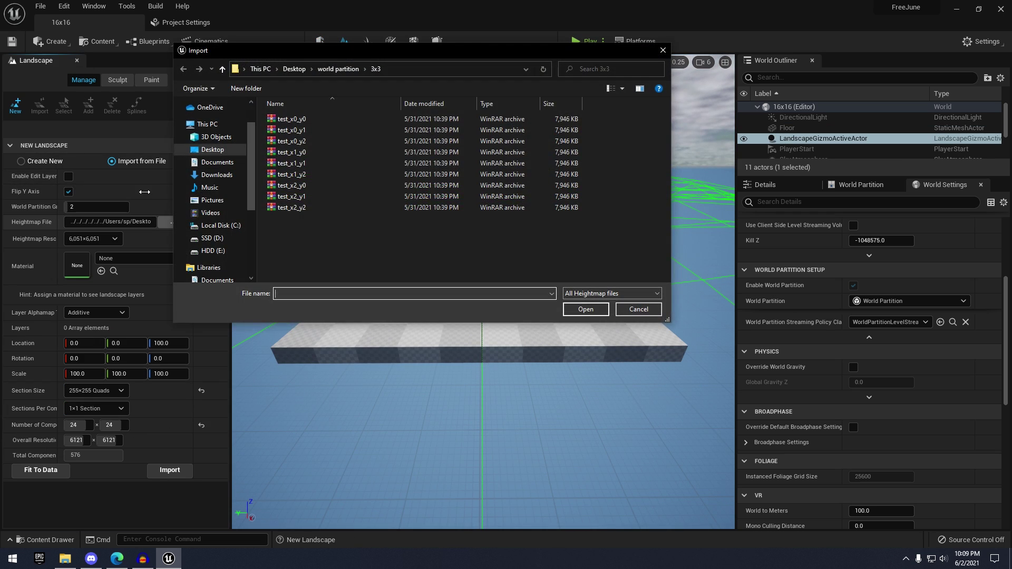
click(338, 69)
double_click(283, 141)
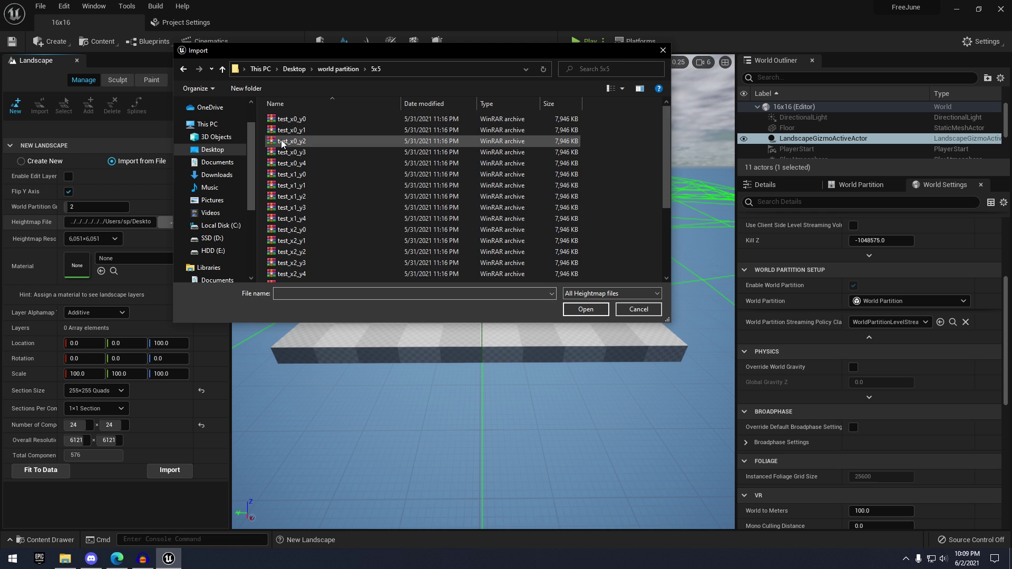
click(309, 118)
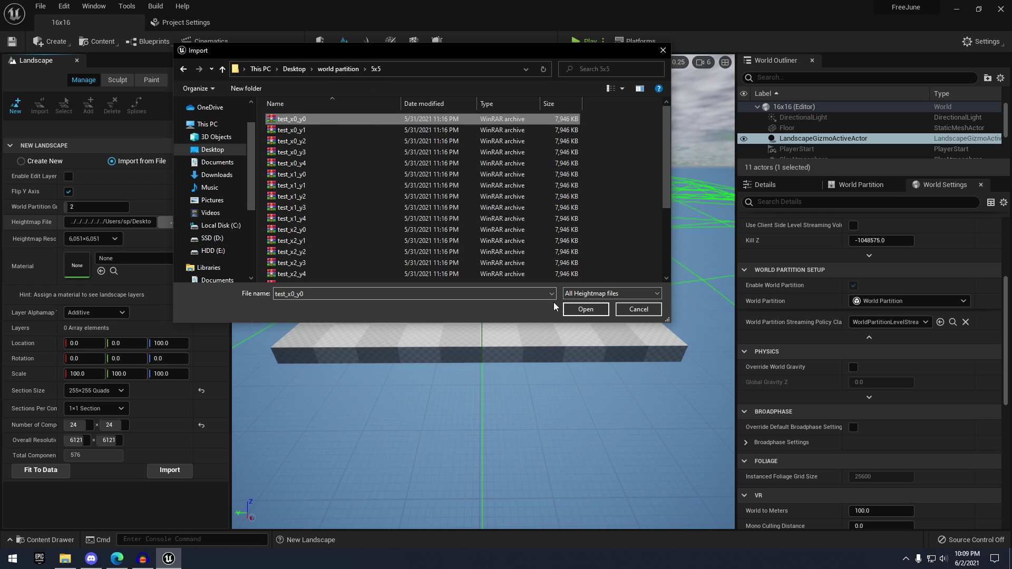
click(585, 309)
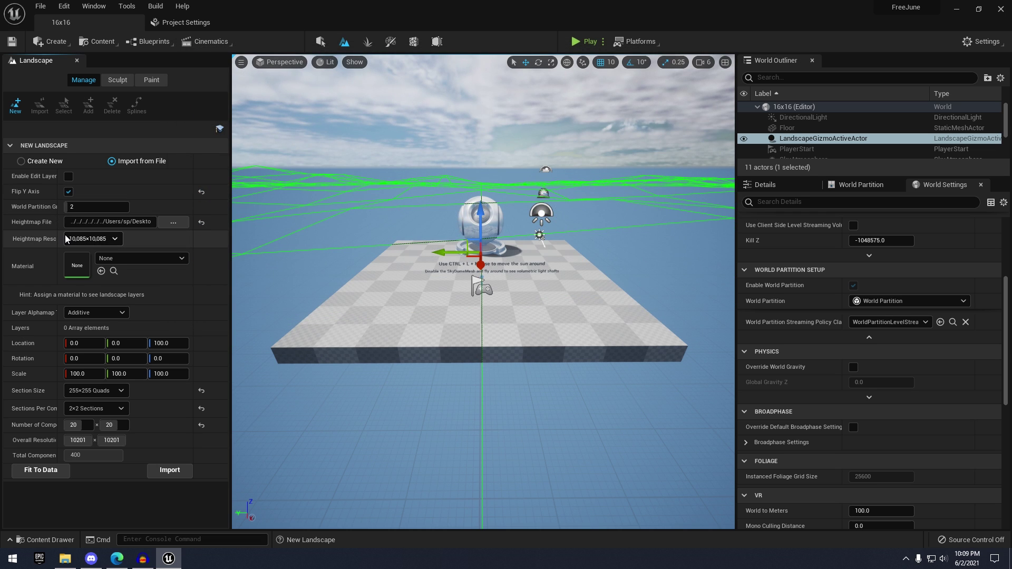
click(113, 238)
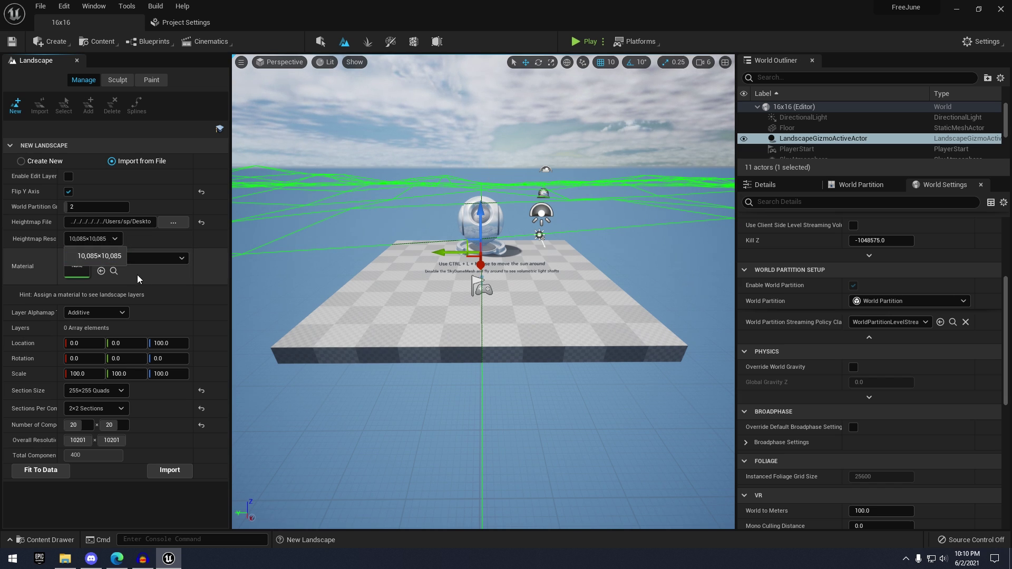
click(107, 237)
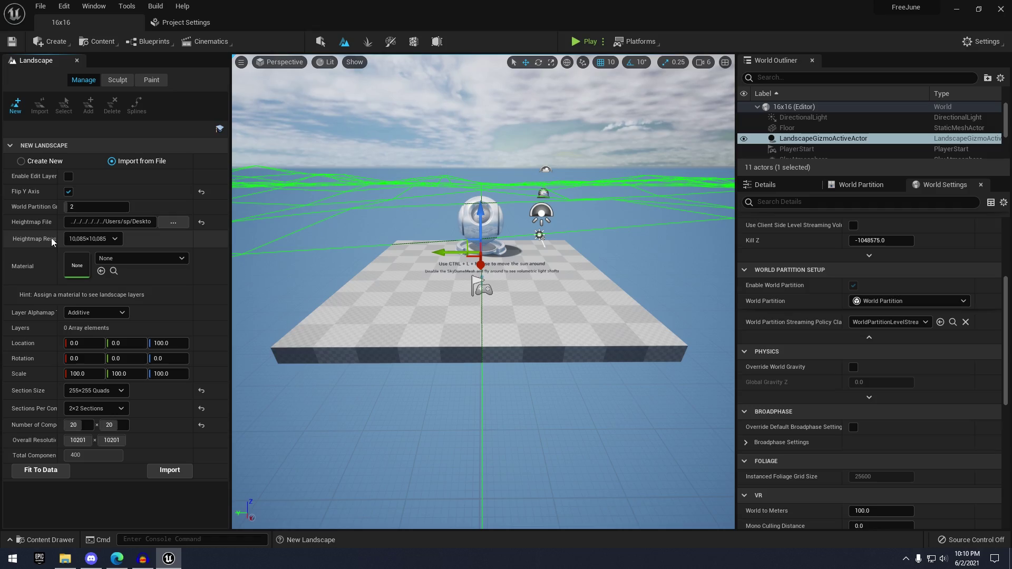
Set the new landscape's Z scale to 150 and import it from the tiled heightmap.
key(s)
right_drag(484, 291, 452, 257)
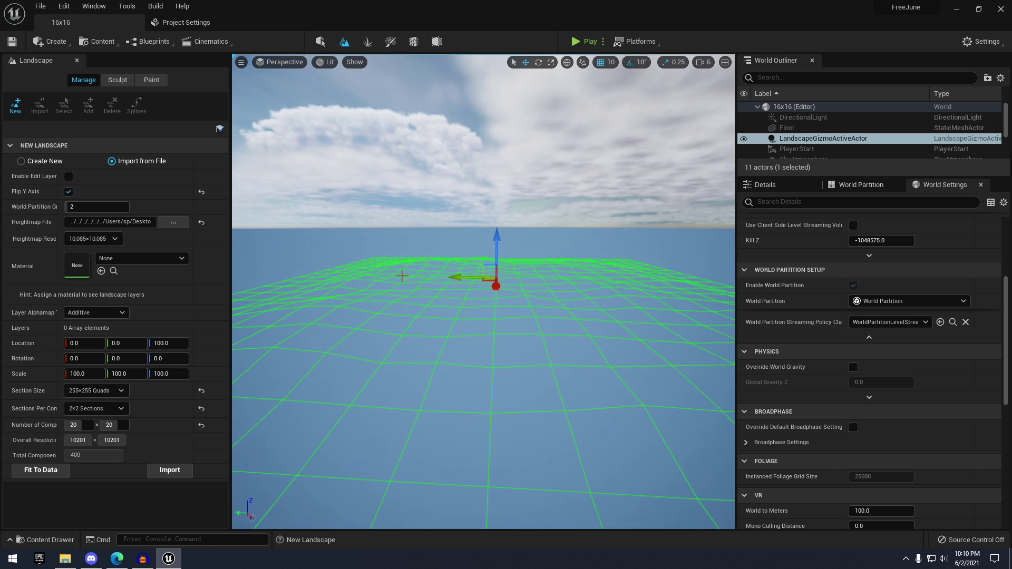
right_drag(427, 303, 422, 298)
mouse_move(346, 334)
right_down()
mouse_move(348, 348)
mouse_move(346, 335)
right_up()
click(169, 374)
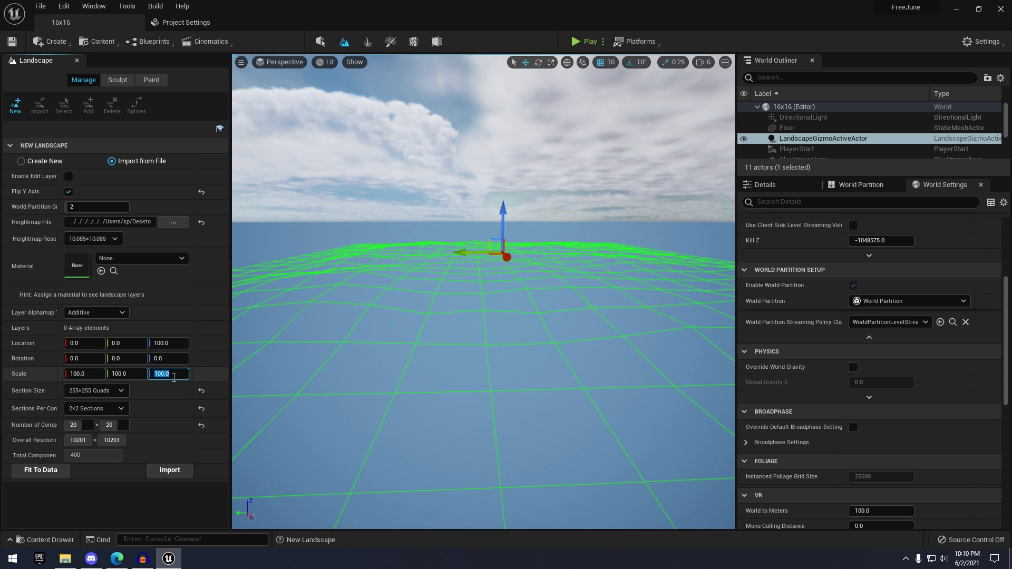
text(150)
key(Return)
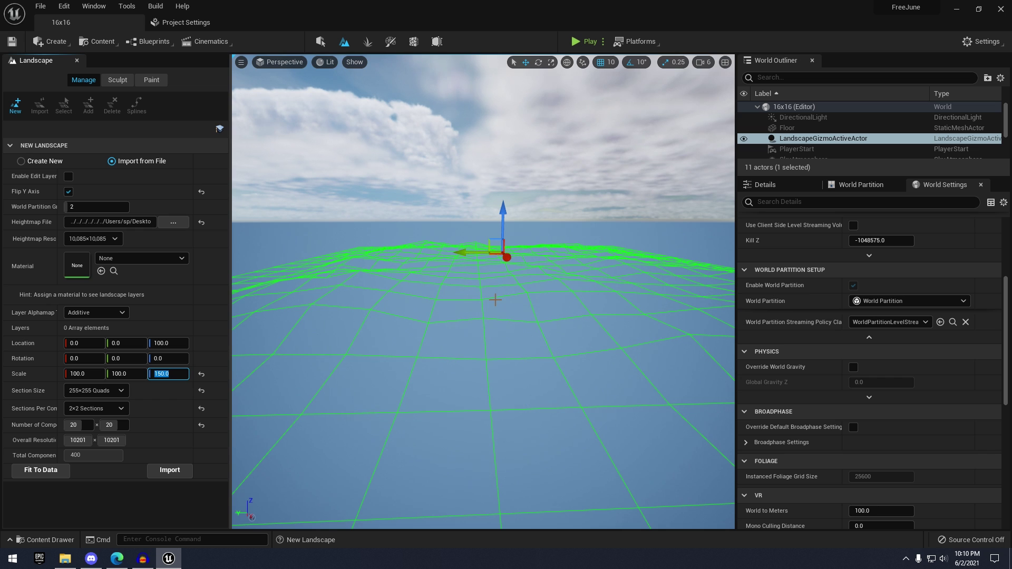
mouse_move(369, 357)
right_down()
mouse_move(379, 364)
mouse_move(364, 353)
mouse_move(381, 355)
right_up()
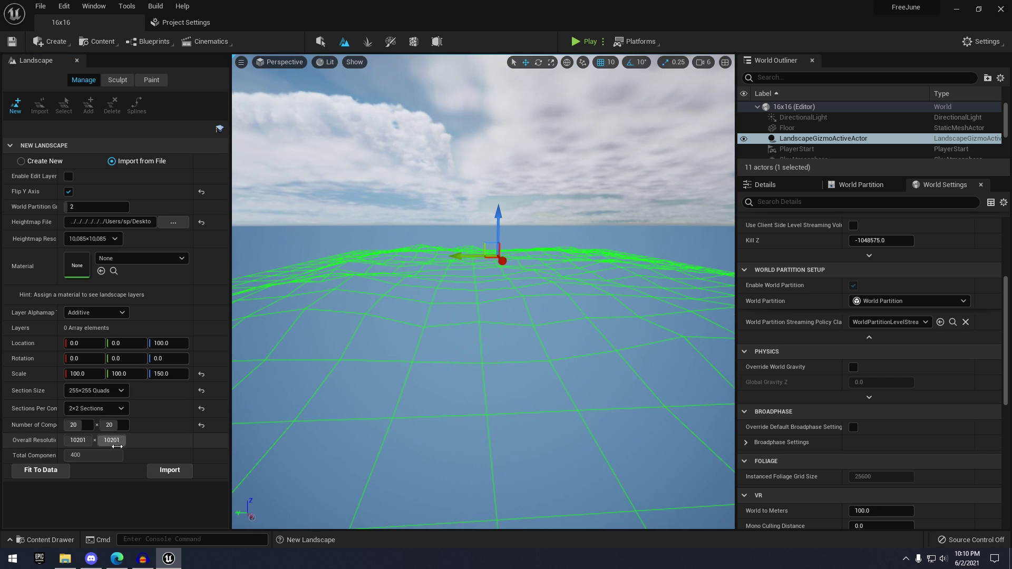
click(169, 471)
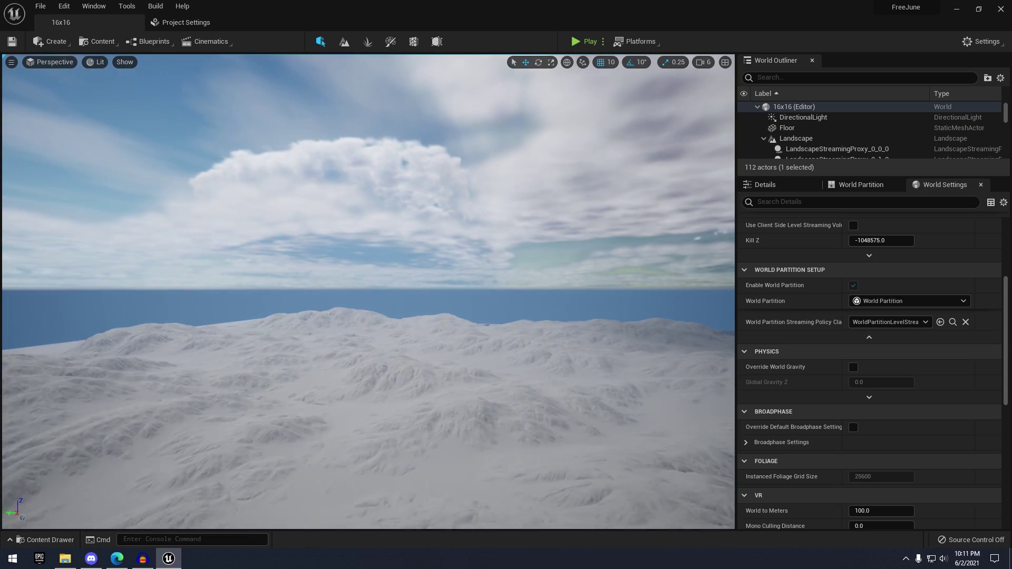
Inspect the imported landscape from several viewpoints, selecting individual streaming proxy tiles across the terrain.
right_drag(370, 284, 610, 376)
click(601, 361)
click(665, 330)
click(585, 350)
click(452, 368)
right_drag(411, 378, 253, 378)
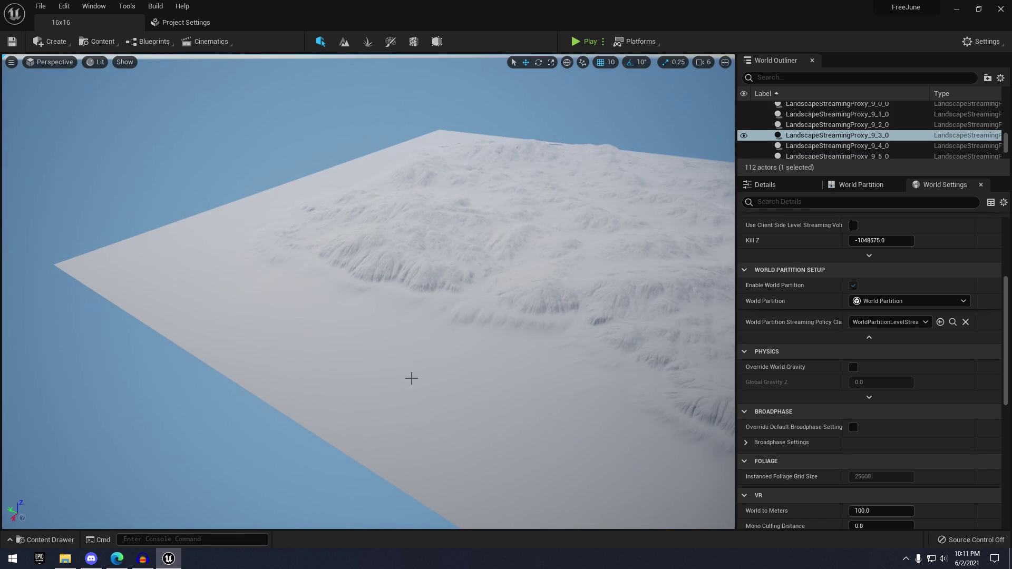
click(623, 316)
key(w)
right_drag(623, 317, 553, 284)
Play the level and hide the 3D World Partition debug display with the console command wp.Runtime.ToggleDrawRuntimeHash3D.
click(473, 363)
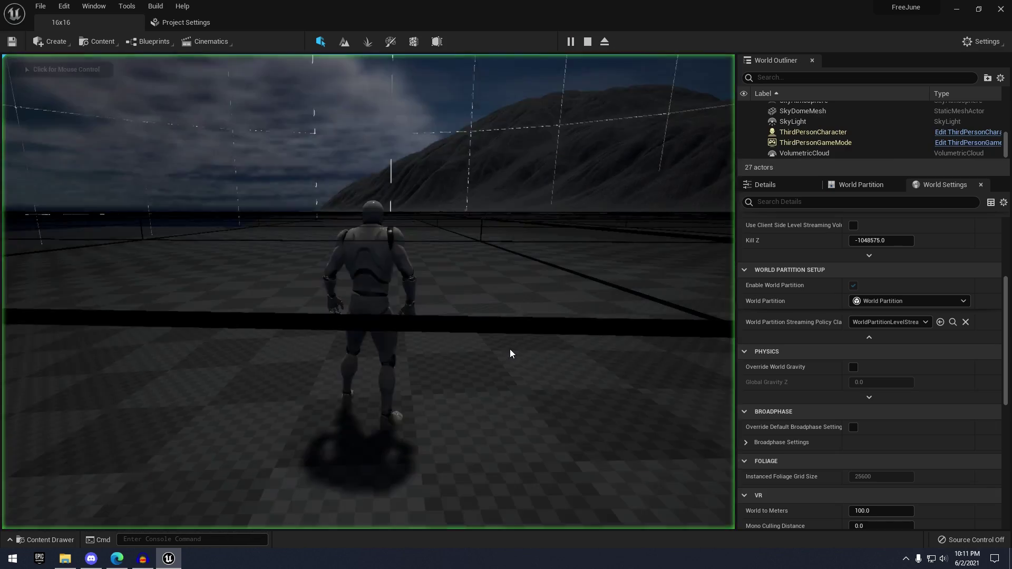
click(510, 351)
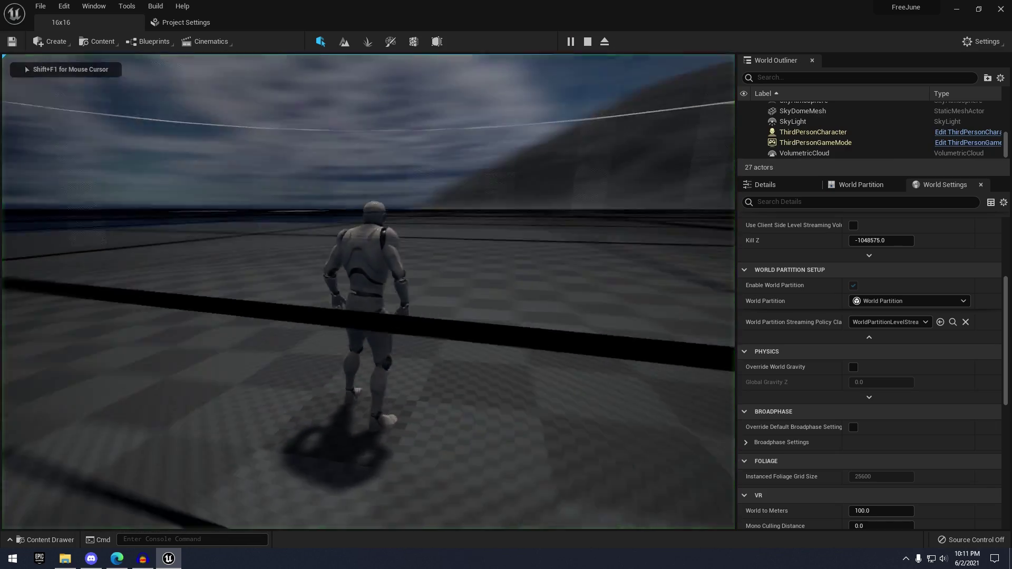
key(a)
key(shift+F1)
key(grave)
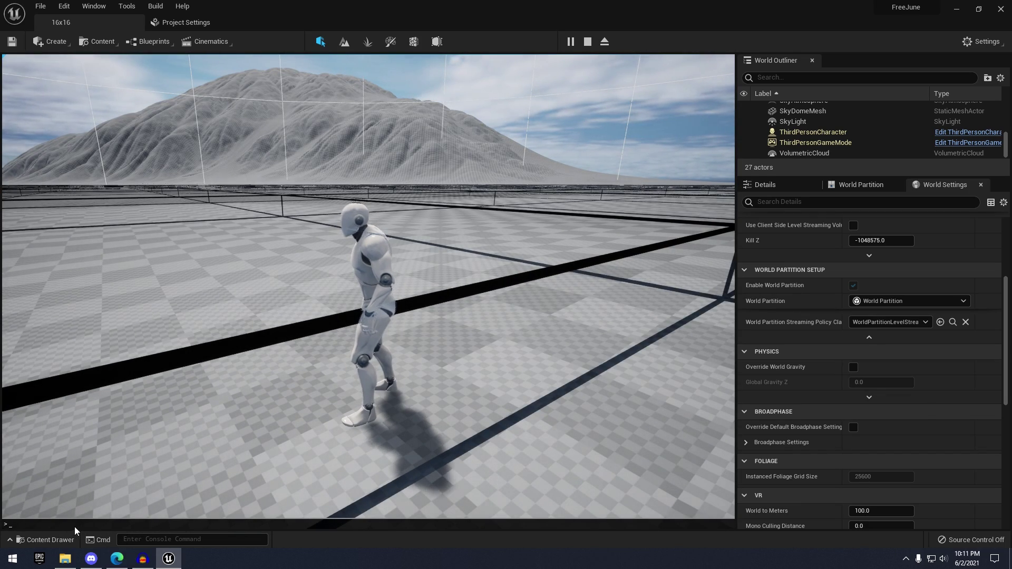
text(wp.Runtime.ToggleDrawRuntimeHash3D)
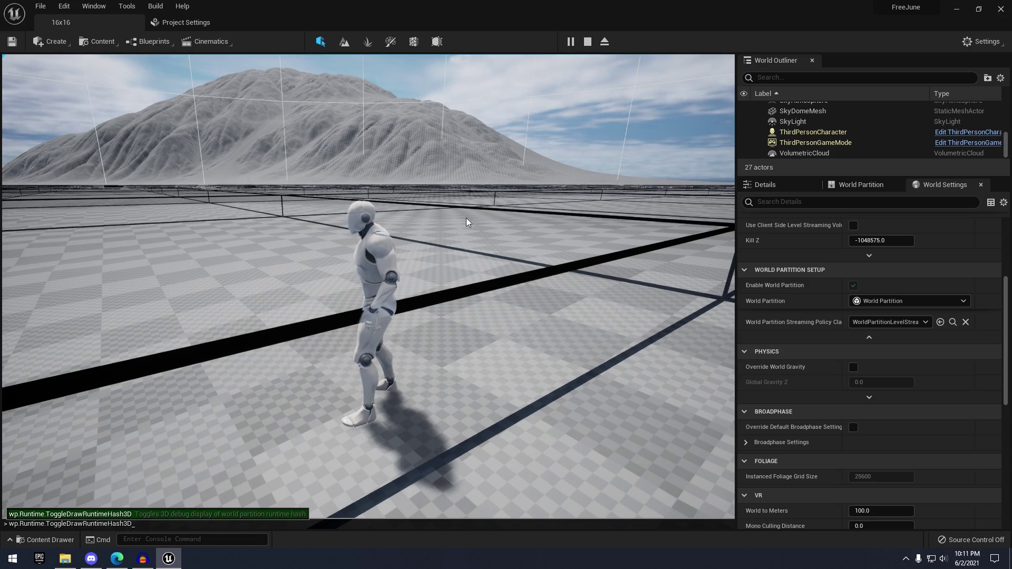
key(Return)
Run and jump with the third-person character to test how the landscape plays.
click(469, 330)
key(w)
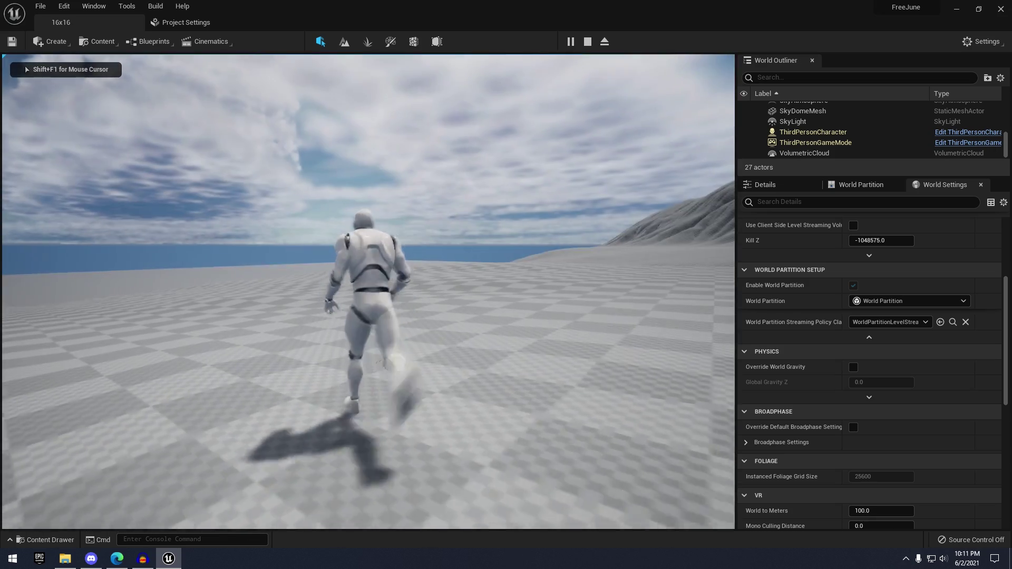
key(space)
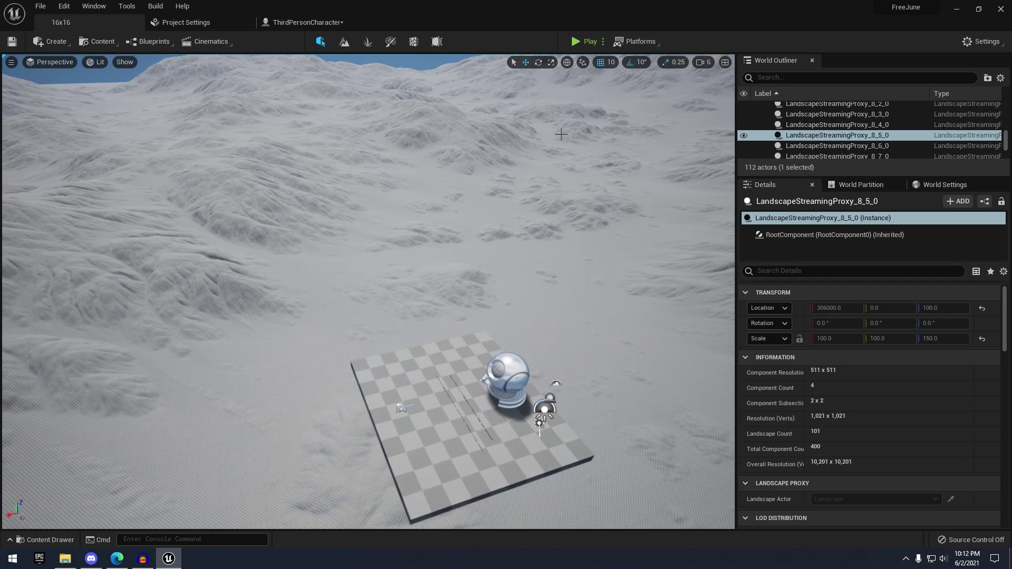
Show the World Settings and save all unsaved levels and assets of the project.
scroll(561, 134, up, 1)
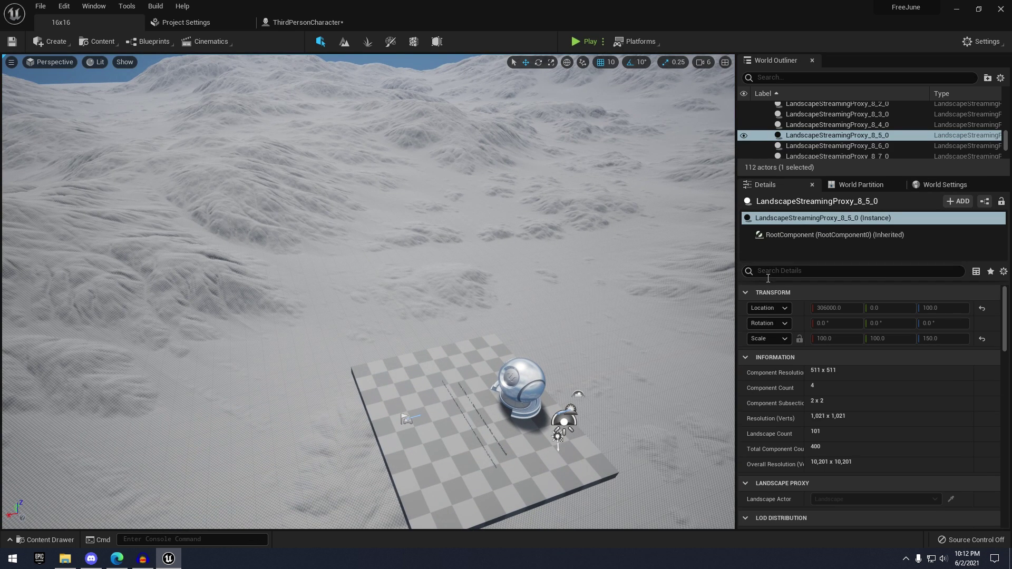
scroll(767, 278, down, 1)
click(943, 185)
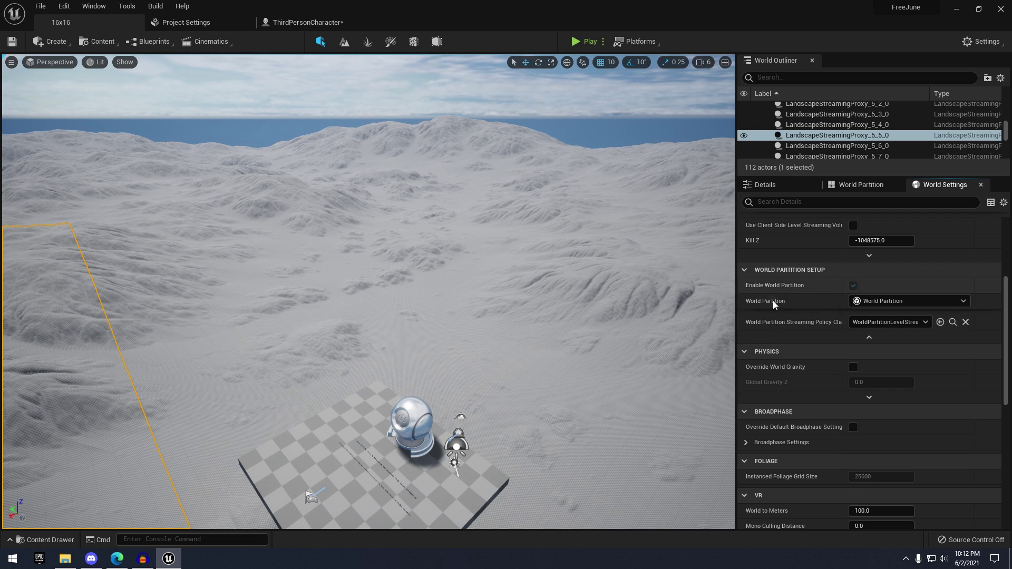
click(41, 6)
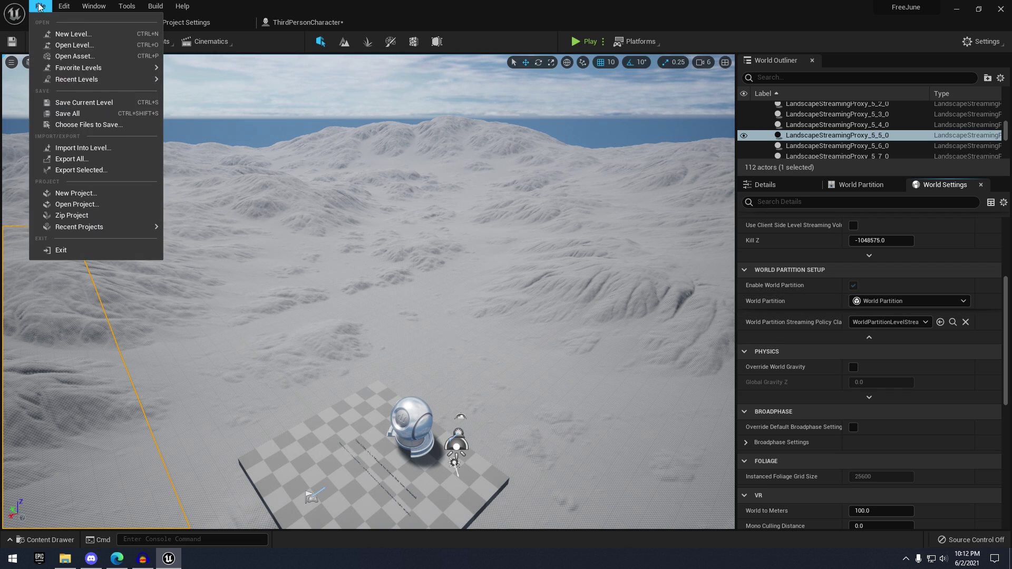
click(66, 113)
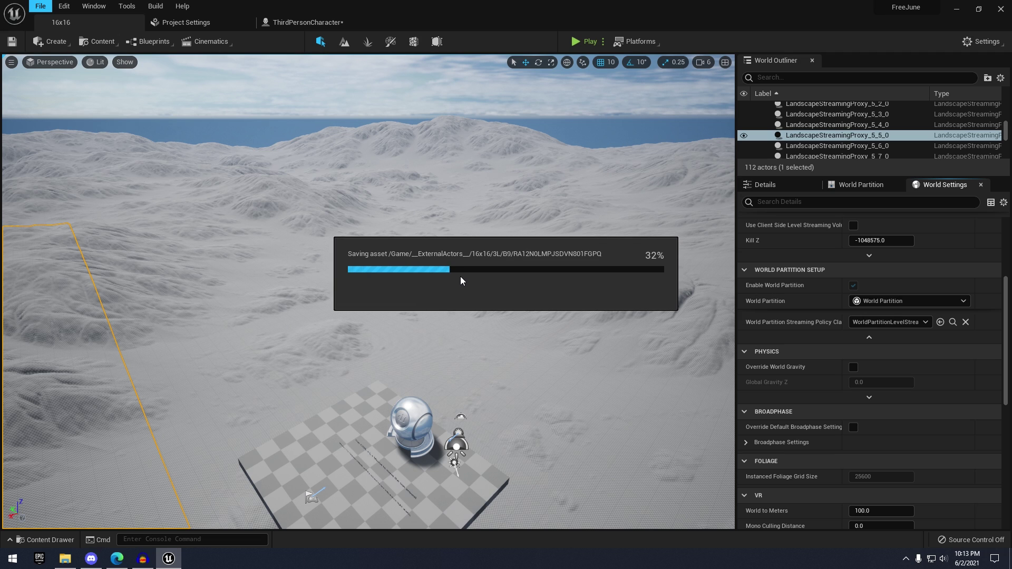
Reload the 16x16 level by opening NewMap from the Content folder and reopening 16x16, closing the map check logs.
key(ctrl+space)
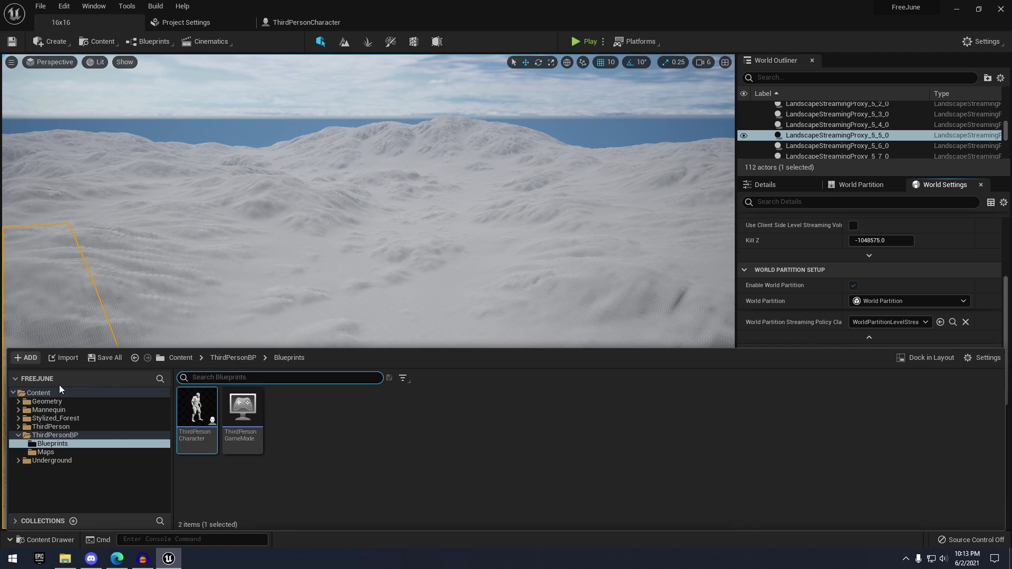
click(54, 391)
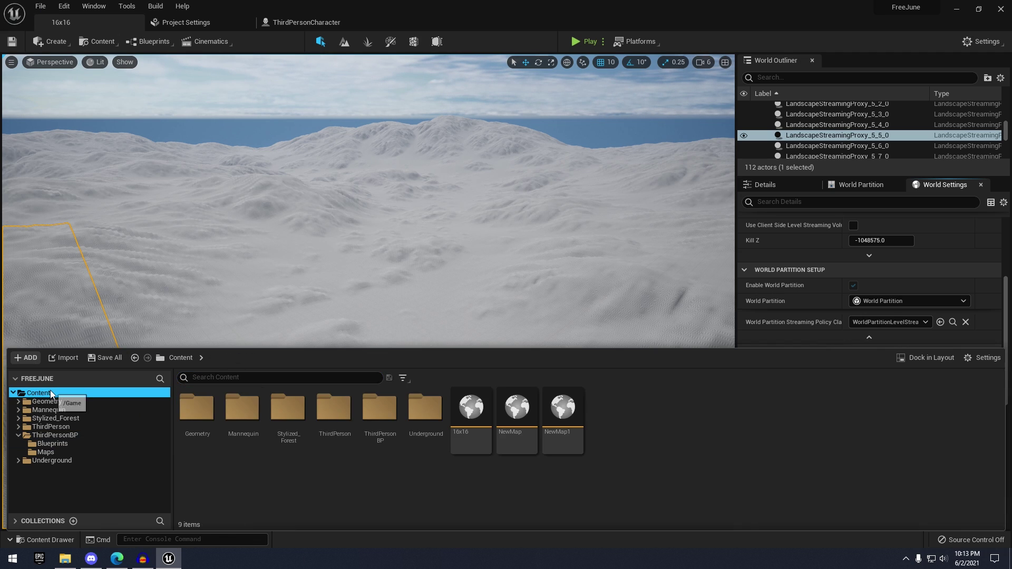
double_click(514, 421)
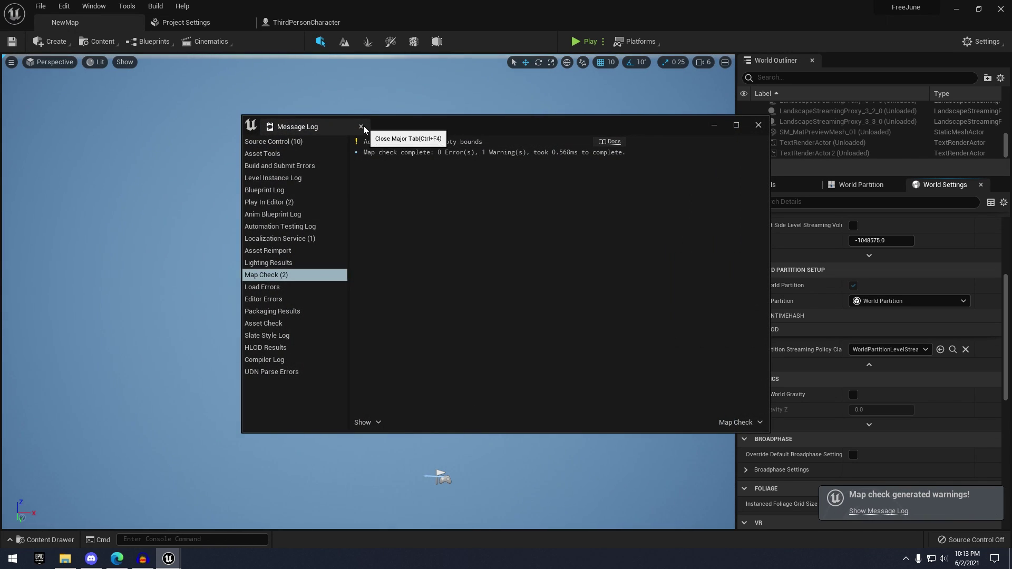
click(270, 127)
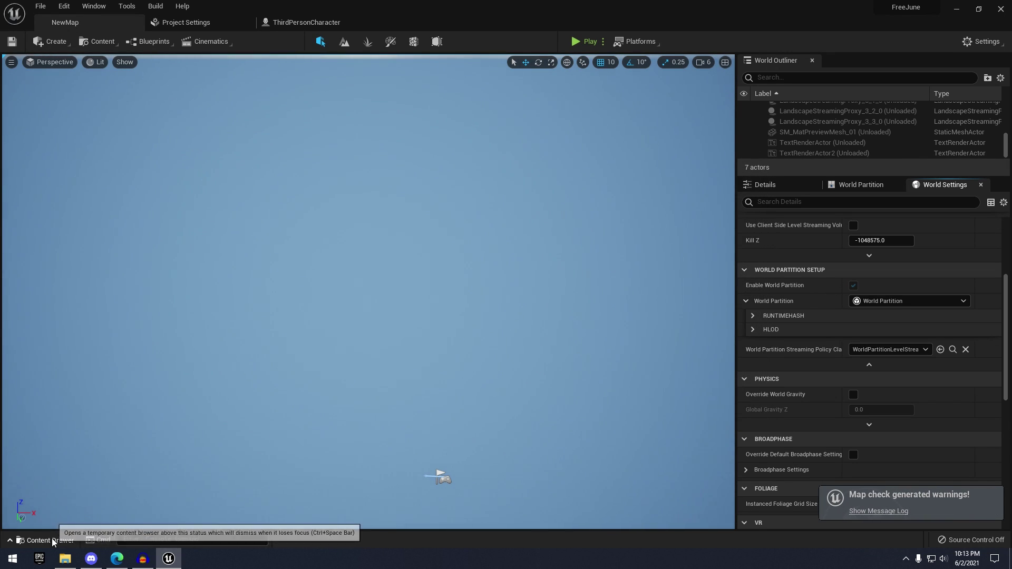
click(31, 540)
double_click(470, 404)
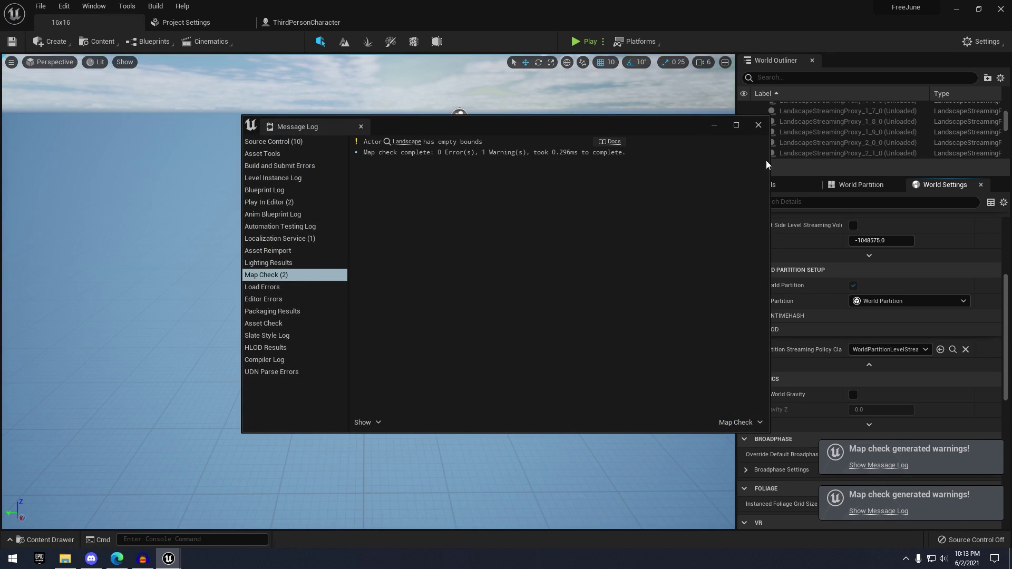
click(758, 125)
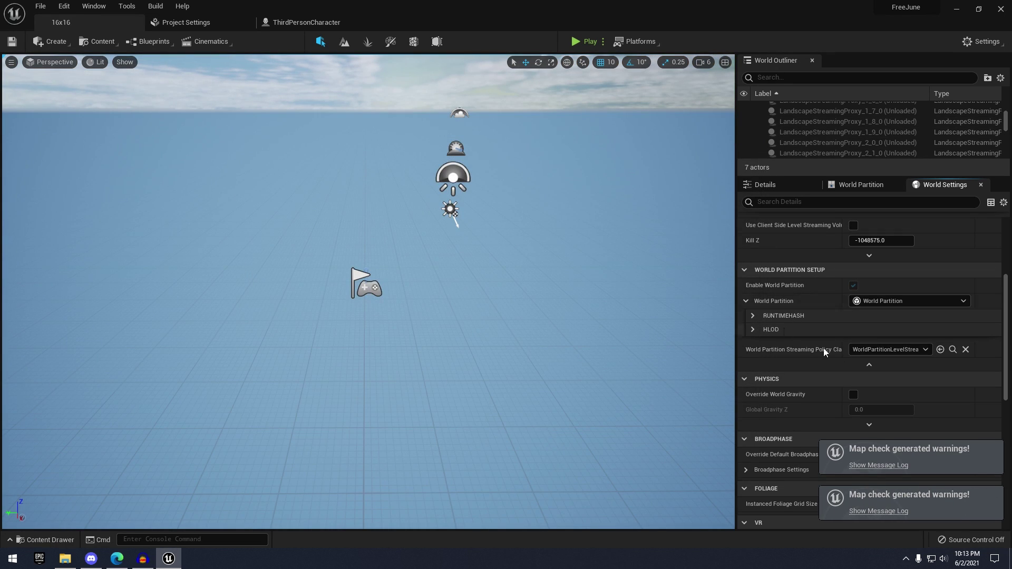
Select all cells of the World Partition grid and load them into the editor.
click(850, 185)
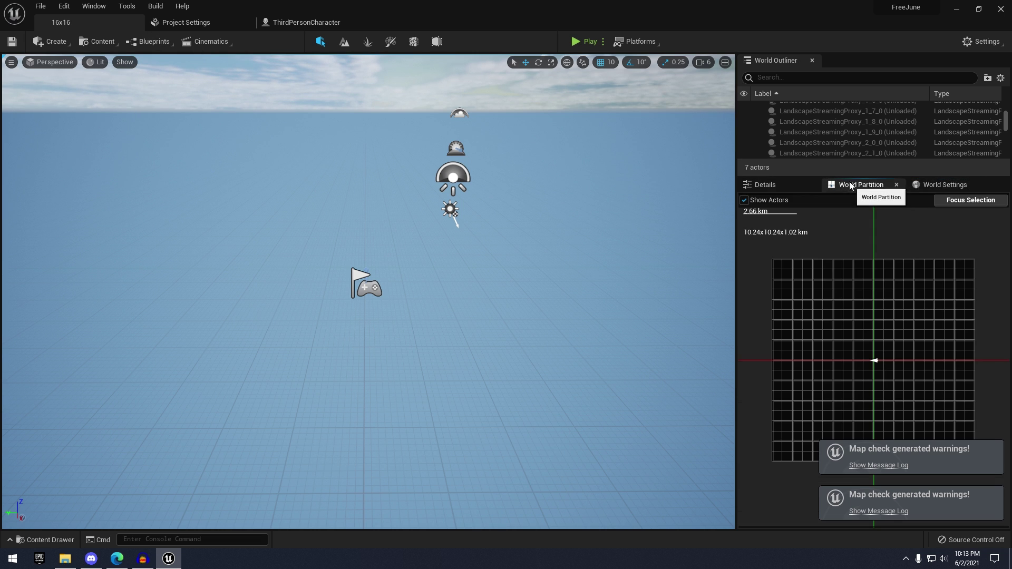
scroll(794, 230, down, 2)
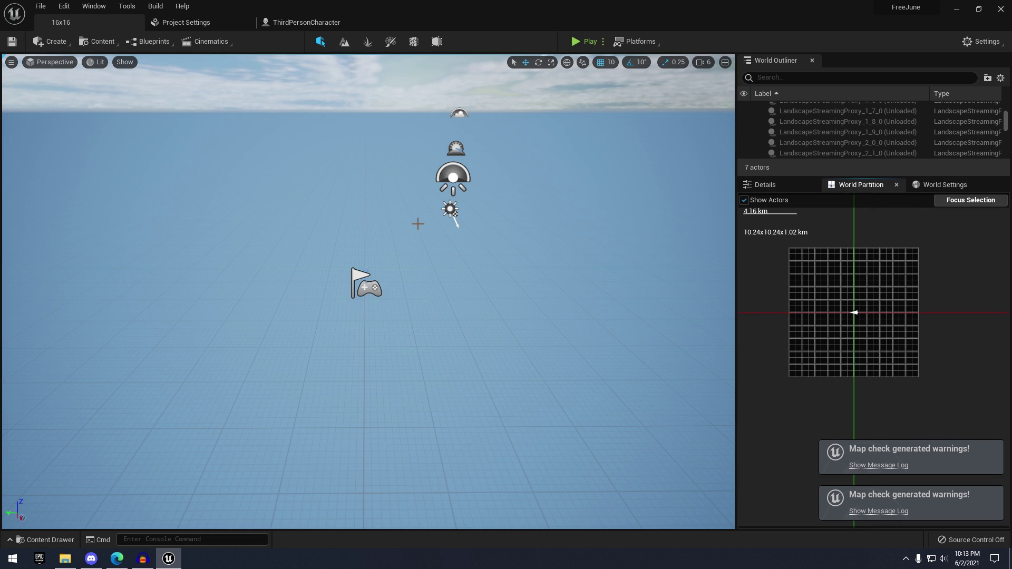
right_drag(418, 224, 403, 195)
drag(776, 236, 903, 353)
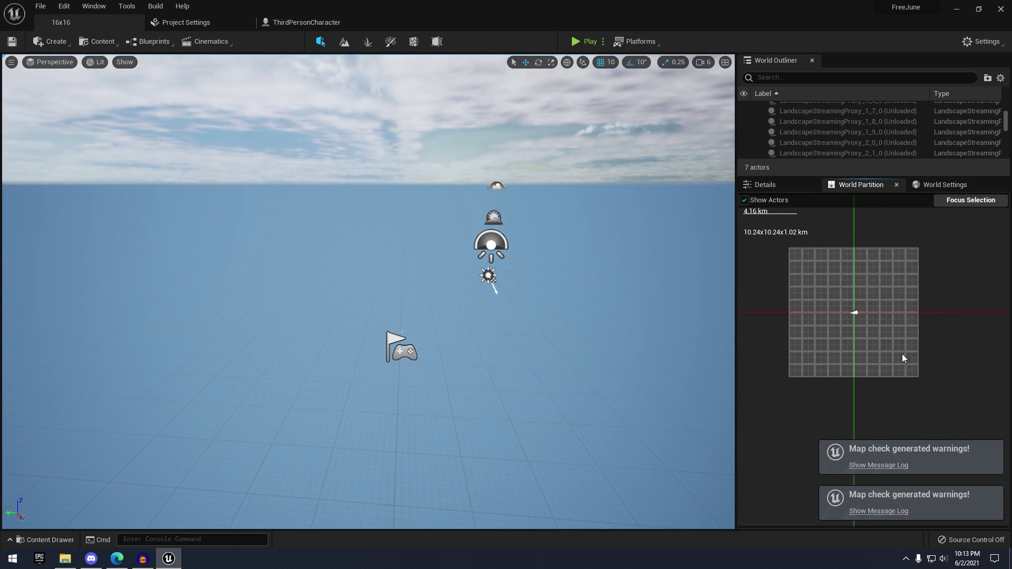
right_click(903, 353)
click(933, 374)
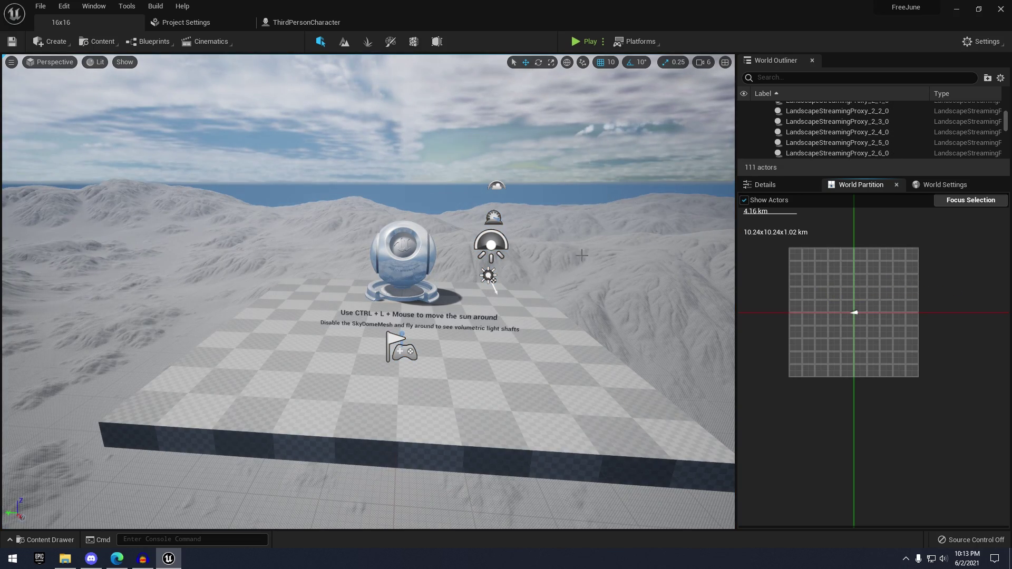
Expand the World Partition runtime hash settings in World Settings and enable Preview Grids to show the streaming grid on the landscape.
mouse_move(577, 252)
right_down()
mouse_move(475, 247)
mouse_move(722, 258)
mouse_move(575, 260)
right_up()
click(929, 186)
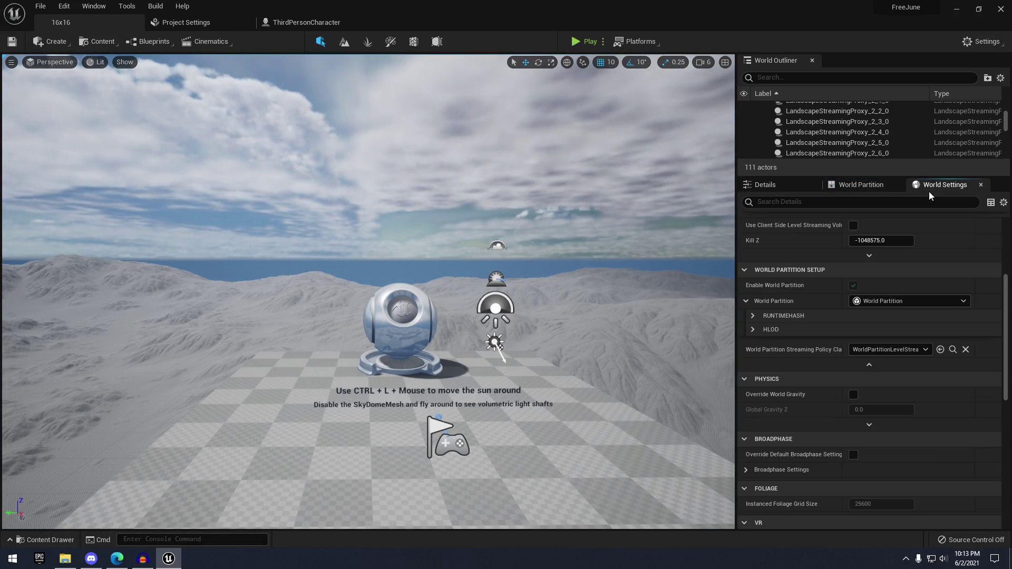
click(753, 316)
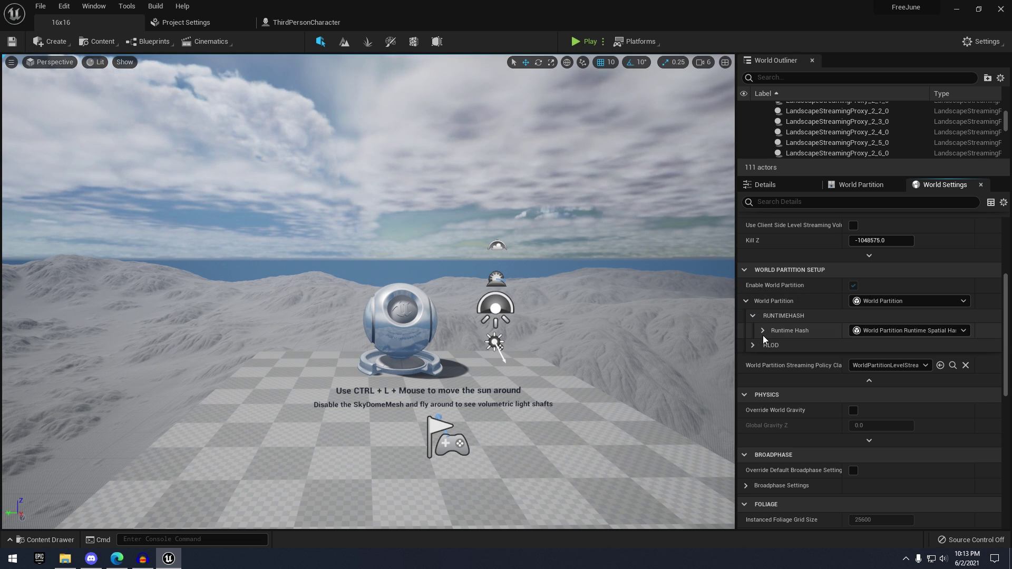
click(761, 331)
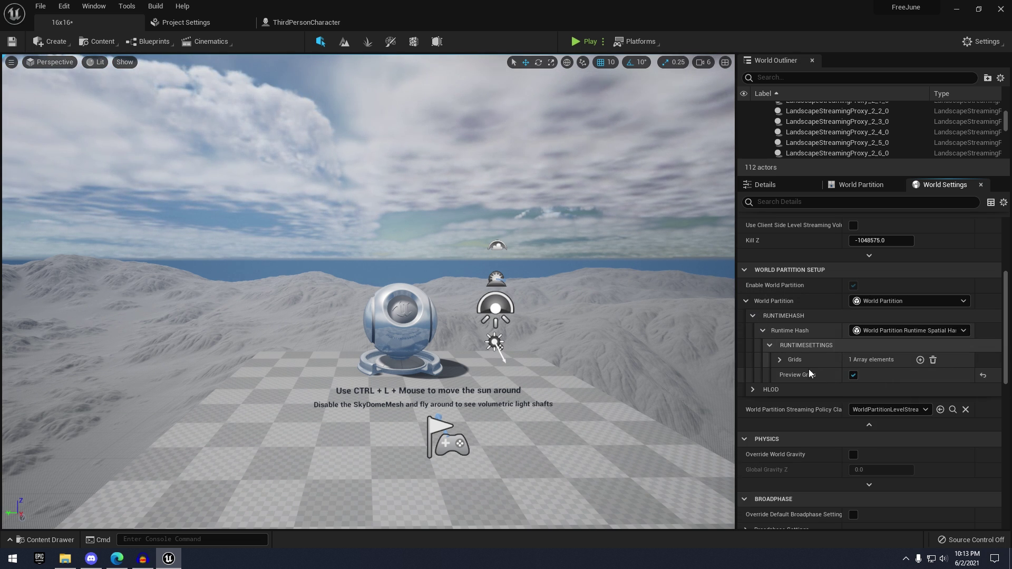
click(780, 360)
right_drag(580, 316, 579, 343)
scroll(817, 346, down, 1)
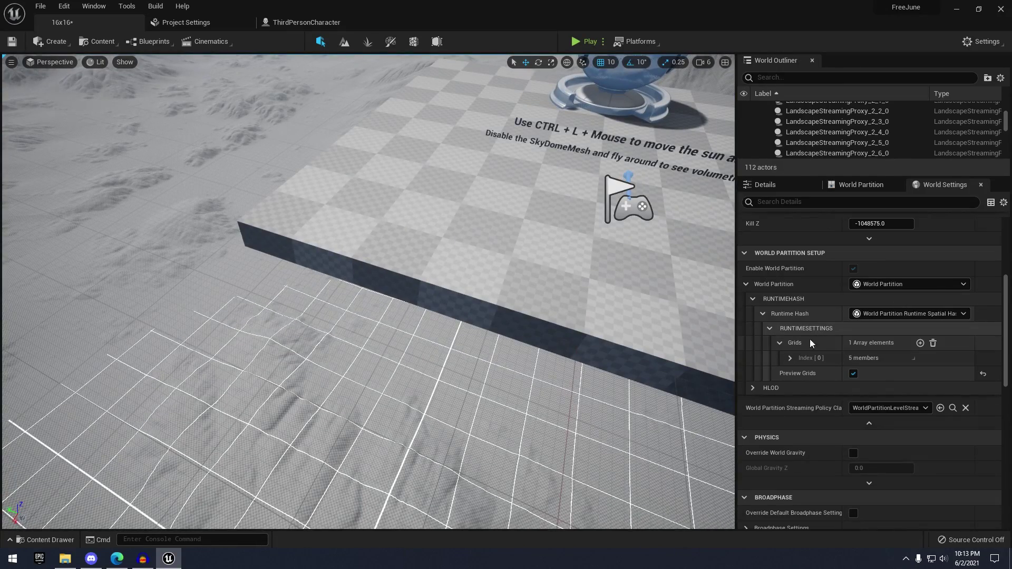
Set the MainGrid loading range to 307344.28125 and check the extent of the previewed grid over the landscape.
click(779, 343)
scroll(832, 338, down, 5)
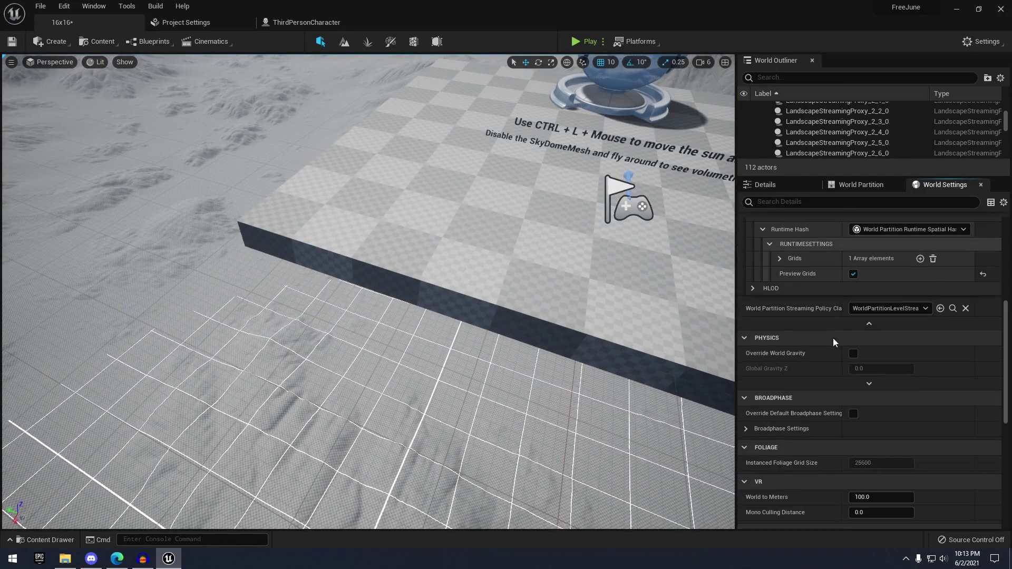
scroll(780, 264, up, 1)
click(779, 274)
scroll(789, 278, down, 2)
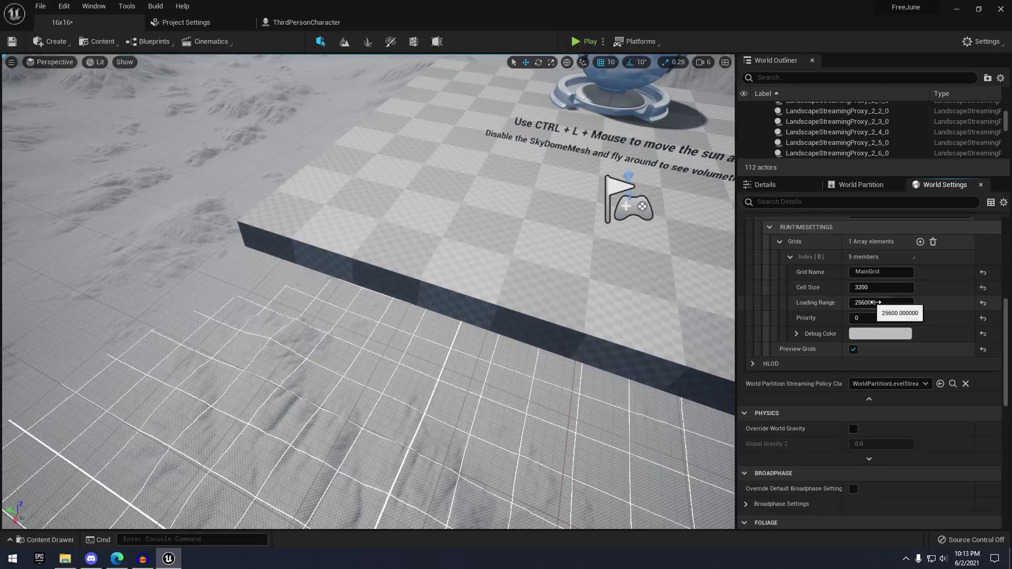
drag(877, 302, 917, 303)
right_drag(685, 306, 388, 245)
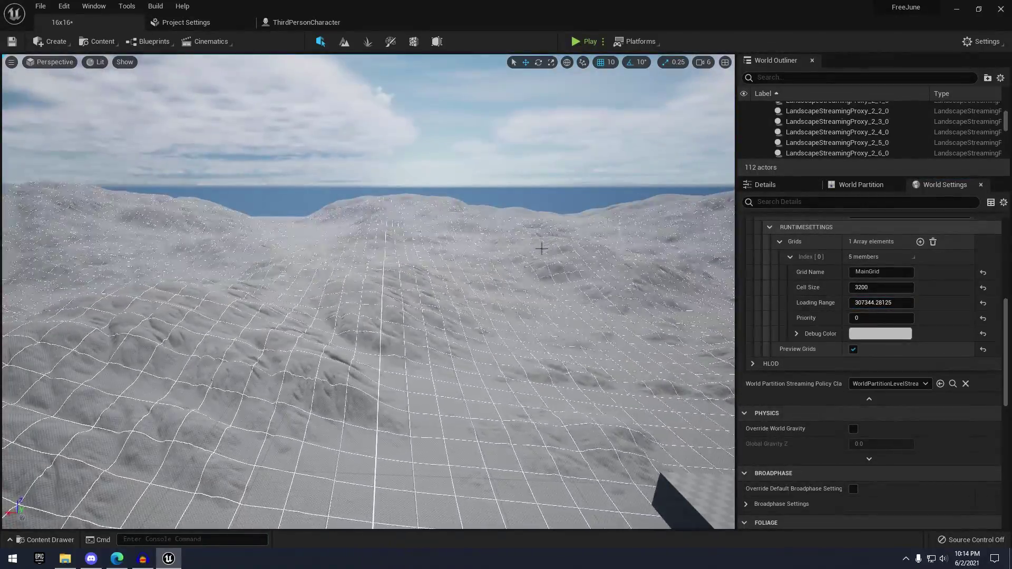
right_drag(541, 248, 686, 280)
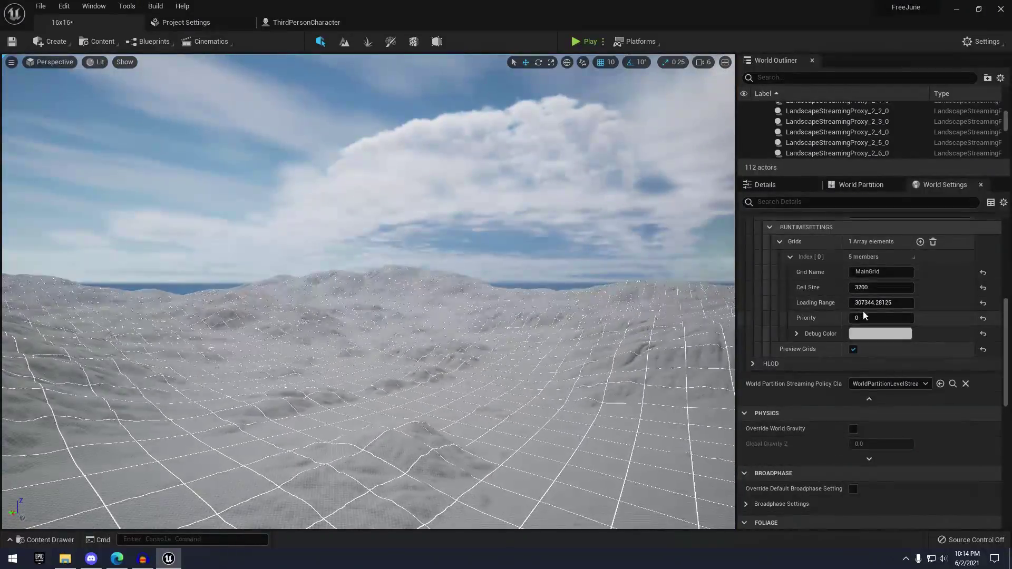
Adjust the MainGrid cell size to 83651, comparing the previewed cells with a selected landscape tile.
mouse_move(875, 290)
mouse_down()
mouse_move(933, 287)
mouse_move(891, 287)
mouse_up()
right_drag(623, 338, 579, 417)
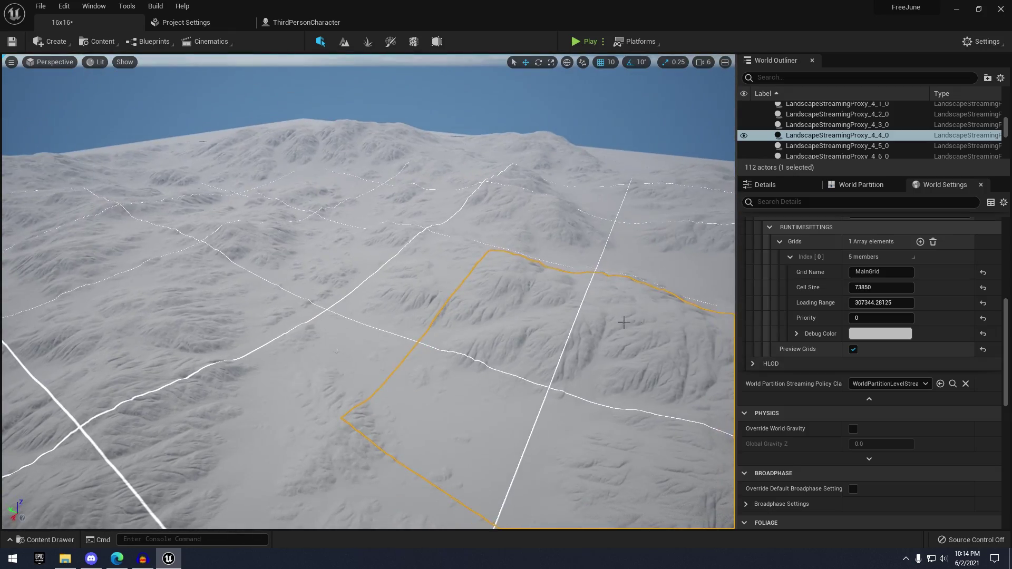
mouse_move(883, 288)
mouse_down()
mouse_move(864, 288)
mouse_move(884, 287)
mouse_up()
right_drag(505, 296, 351, 309)
right_drag(443, 301, 517, 344)
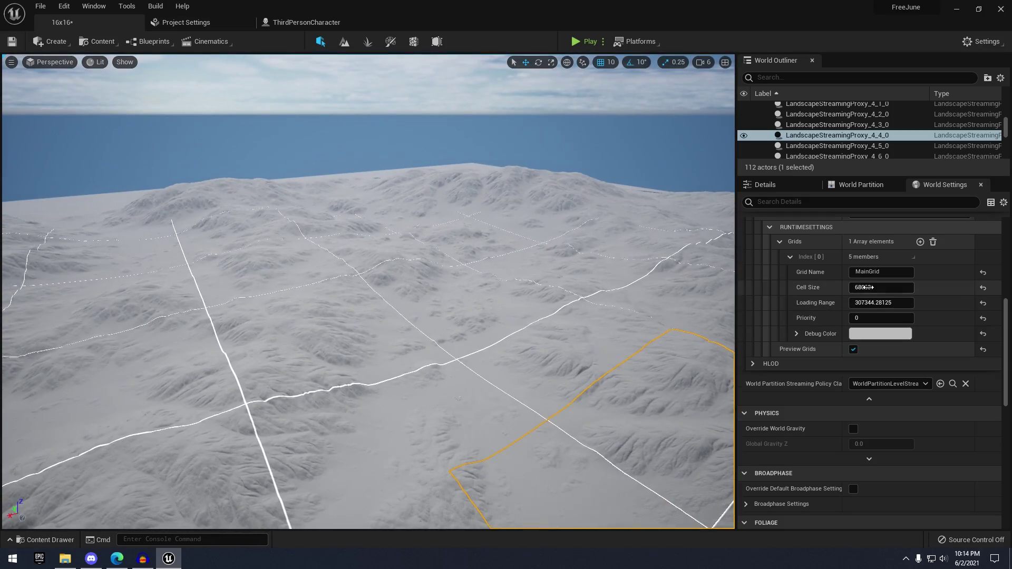
drag(869, 287, 896, 288)
right_drag(608, 334, 645, 321)
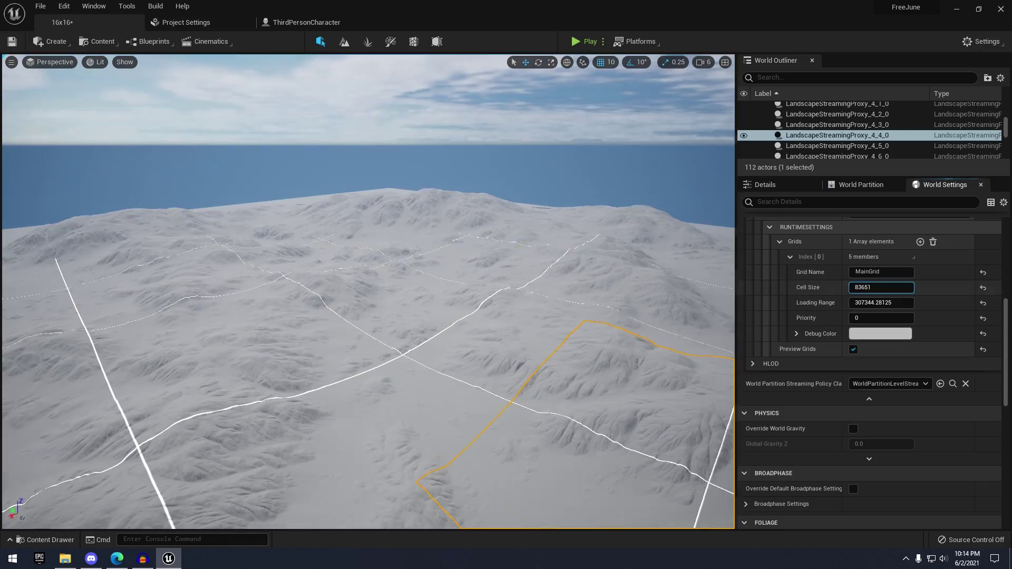
right_drag(578, 331, 501, 264)
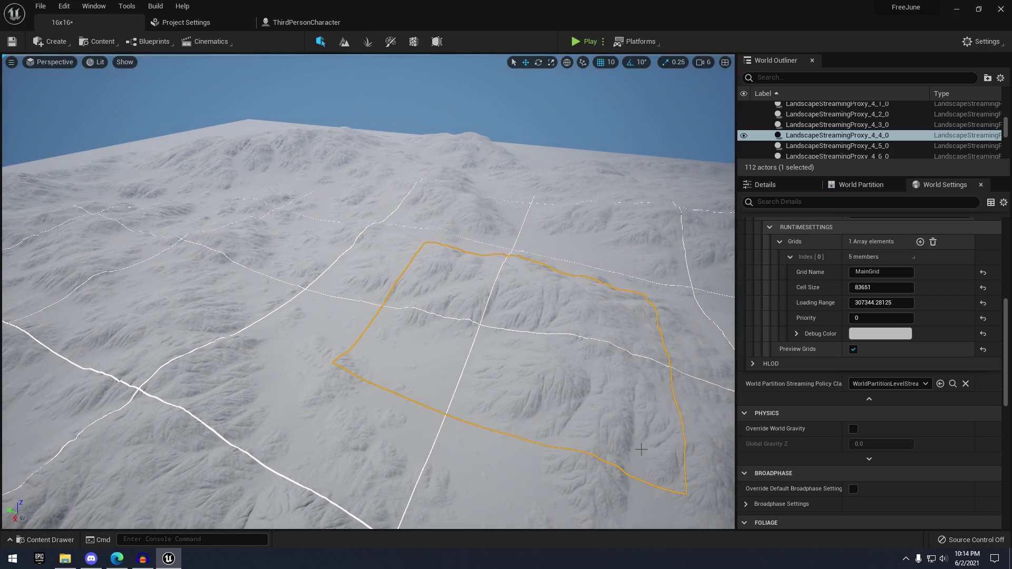
Examine how the previewed grid cells line up with the landscape by selecting other streaming proxy tiles.
click(339, 292)
right_drag(339, 291, 341, 276)
click(339, 267)
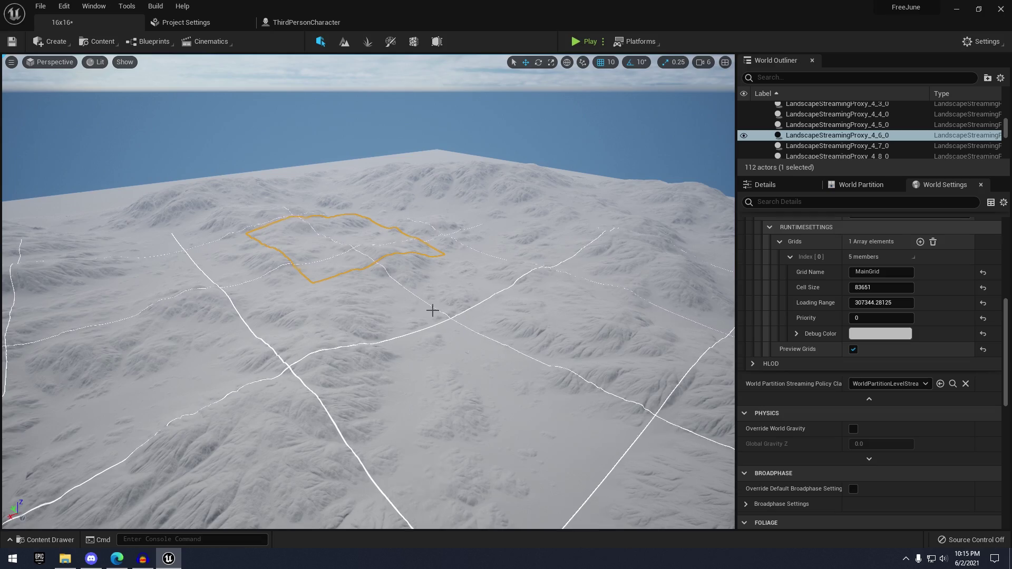
right_drag(432, 310, 501, 292)
right_drag(580, 264, 580, 288)
click(508, 336)
right_drag(508, 336, 517, 269)
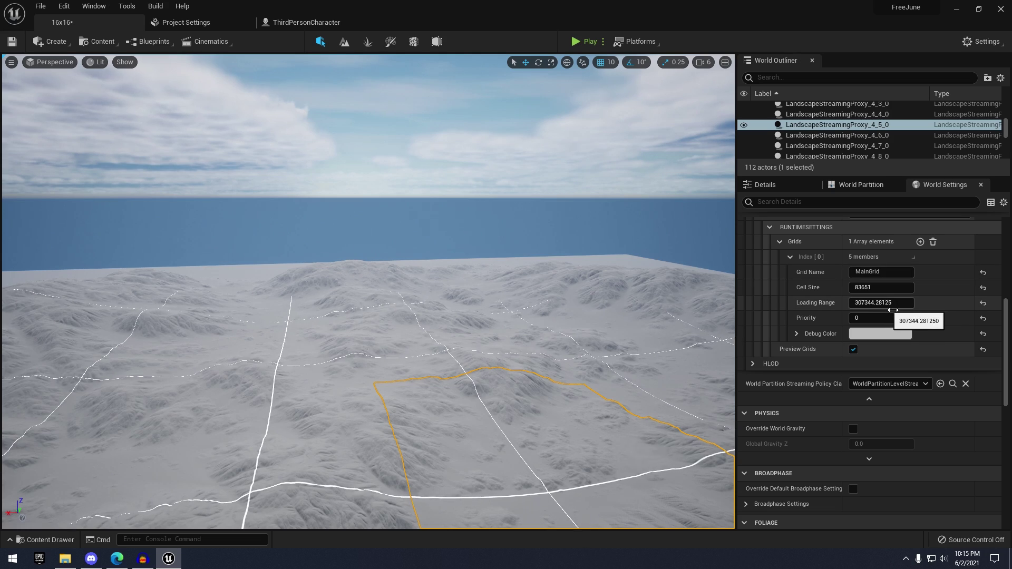